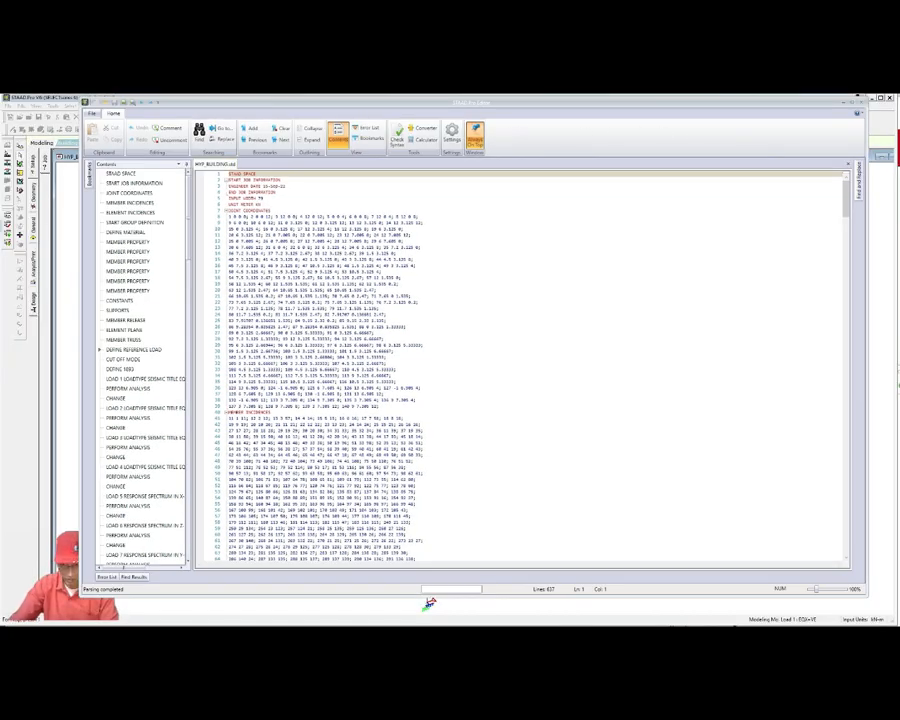
- Copy the ONEWAY LOAD and MEMBER LOAD lines of load case 11, DEAD FLOOR LOAD, without its selfweight line
scroll(522, 368, "down", 5, "ctrl")
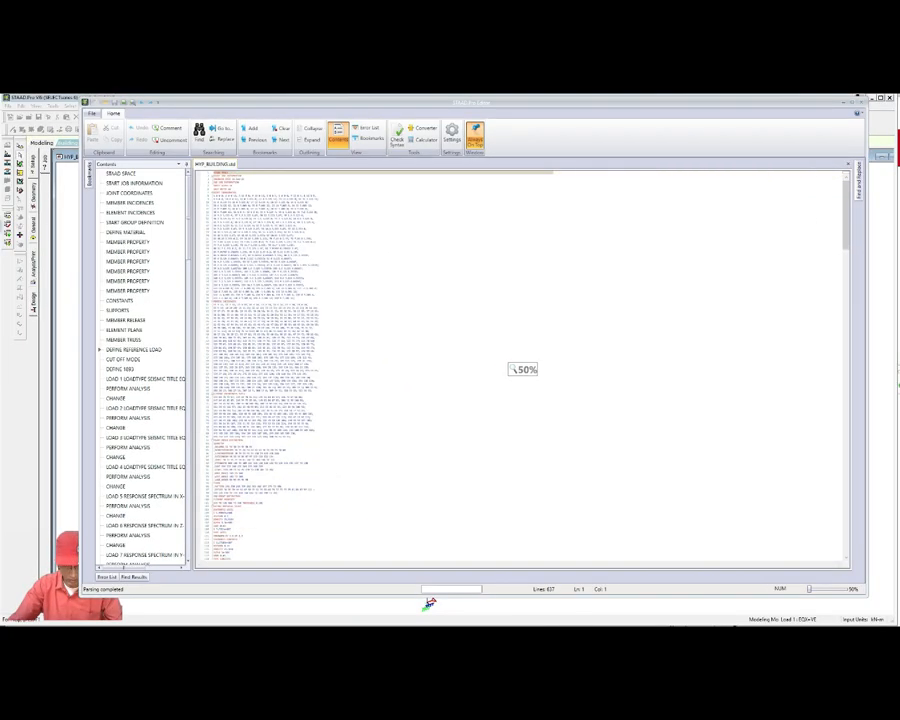
scroll(522, 368, "up", 14, "ctrl")
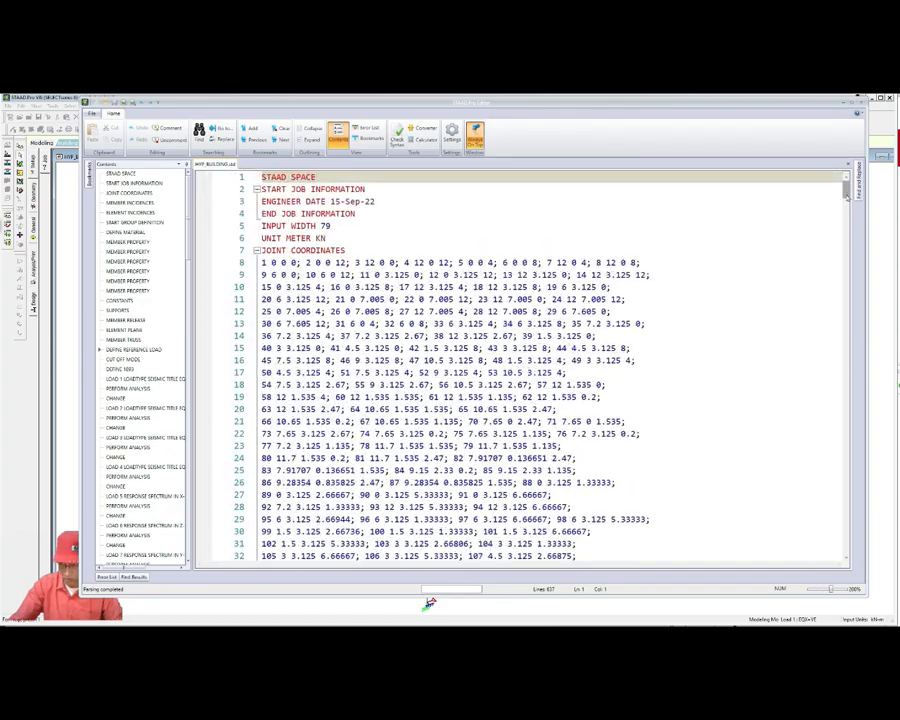
left_click_drag(846, 194, 820, 368)
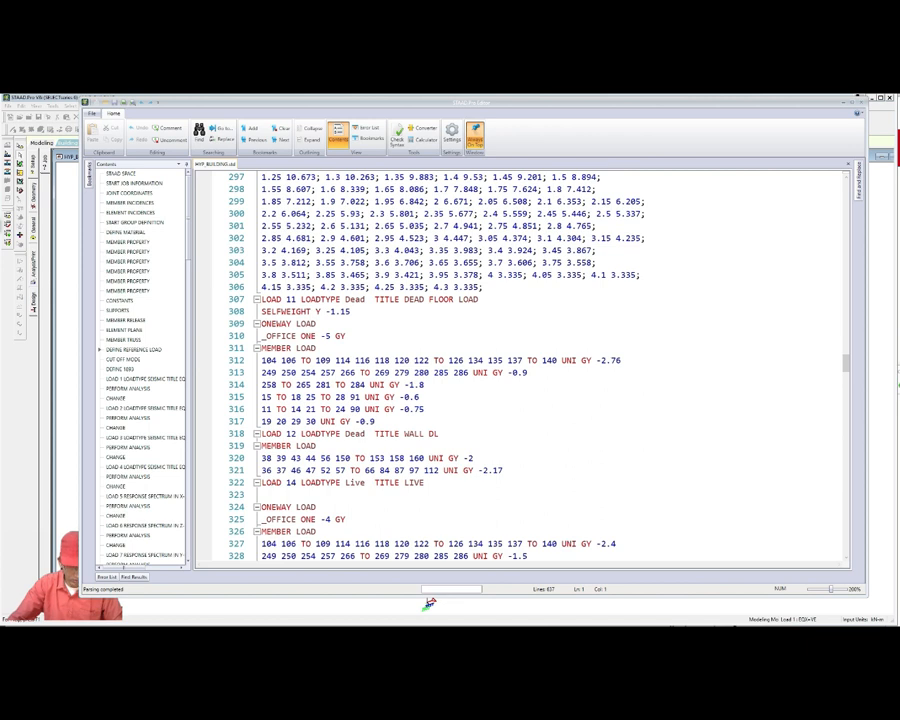
left_click_drag(262, 324, 376, 422)
key("ctrl+c")
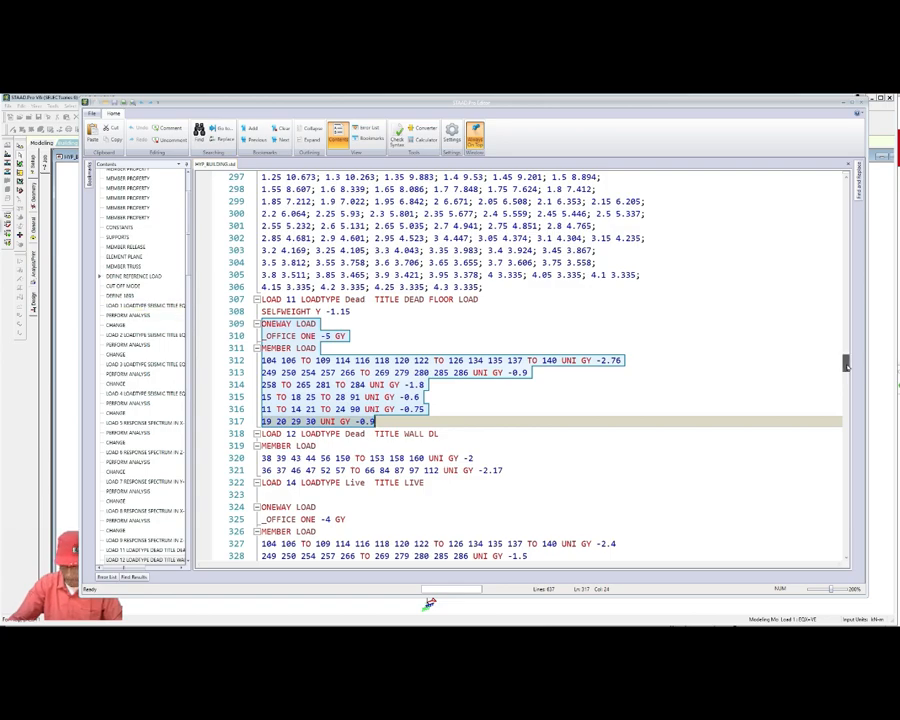
- Paste the copied load lines into reference load R1 DEADFLOORLOAD, directly below the ** comment after the selfweight lines
left_click_drag(848, 367, 848, 286)
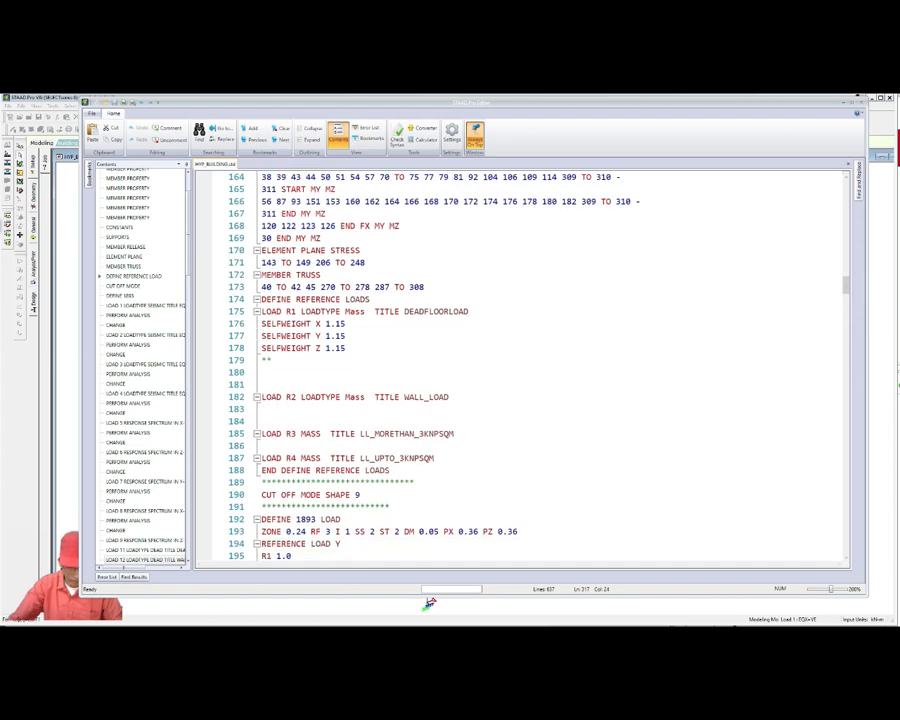
scroll(520, 365, "up", 2, "ctrl")
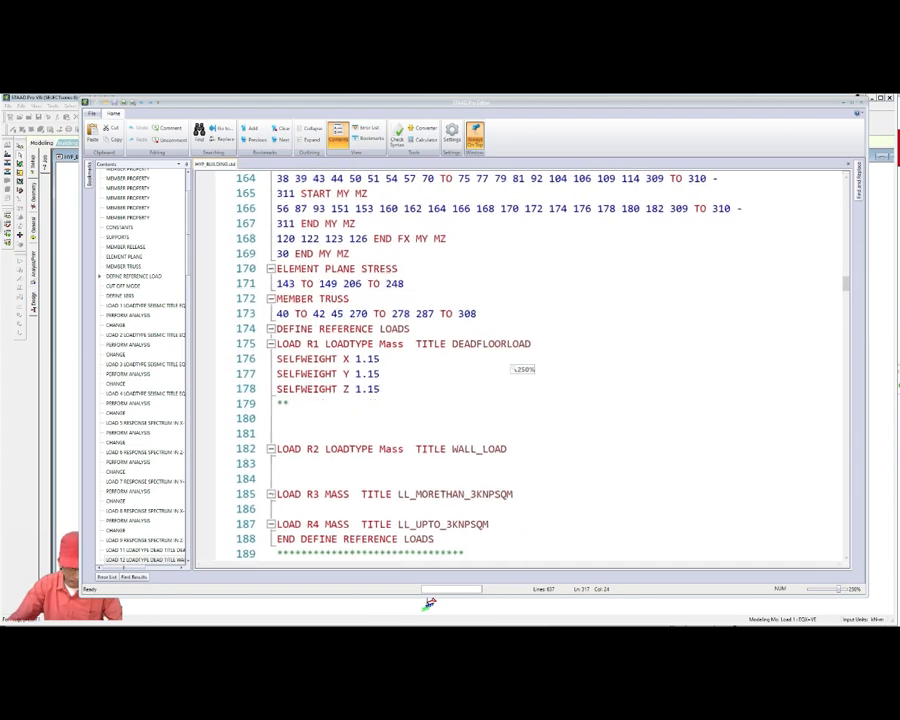
left_click_drag(846, 285, 846, 292)
left_click(330, 301)
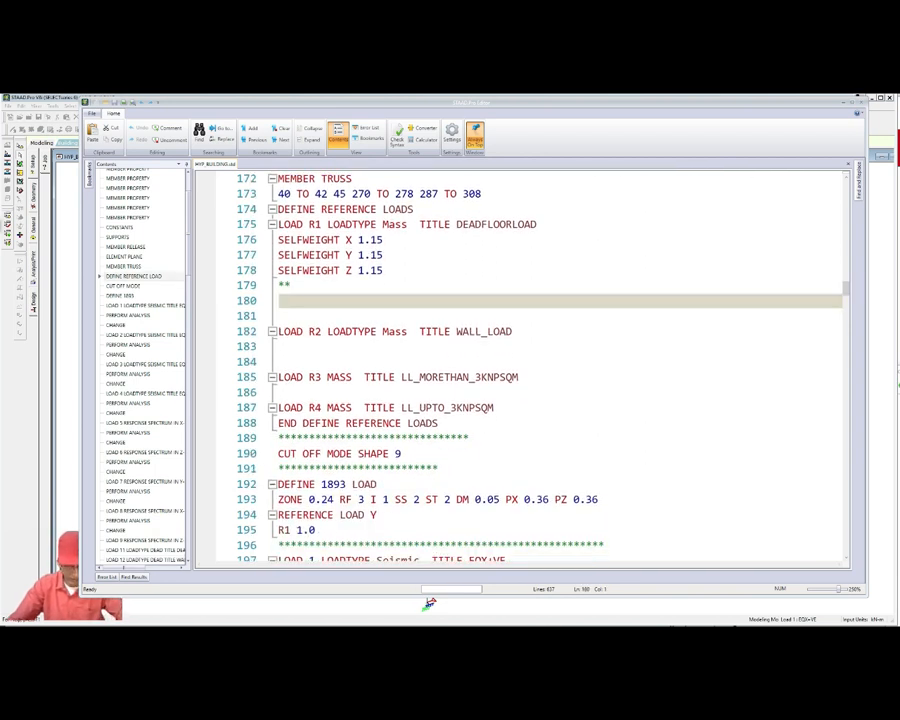
right_click(283, 299)
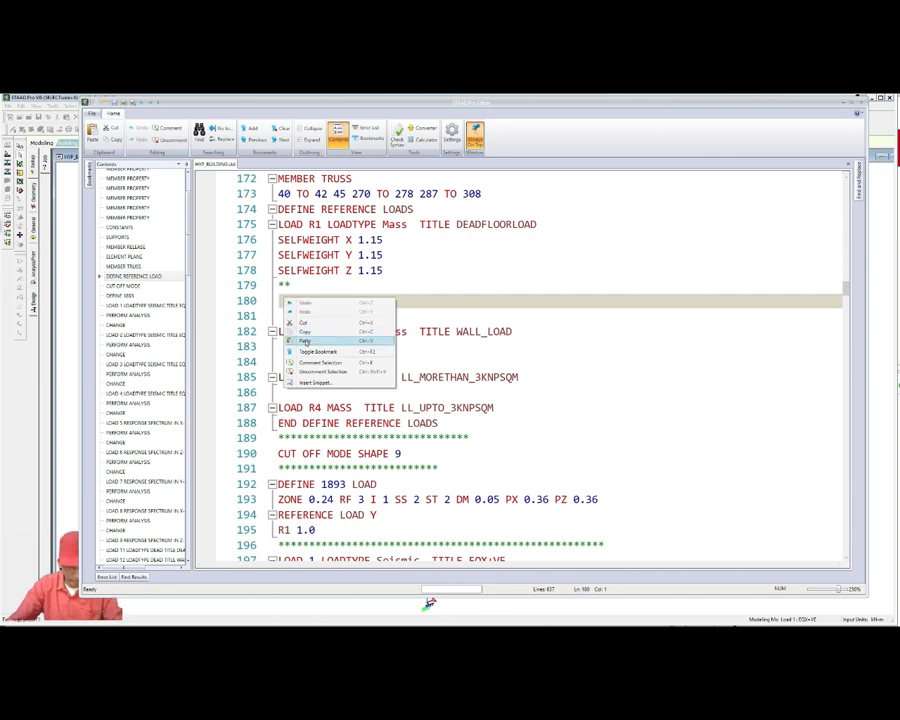
left_click(306, 343)
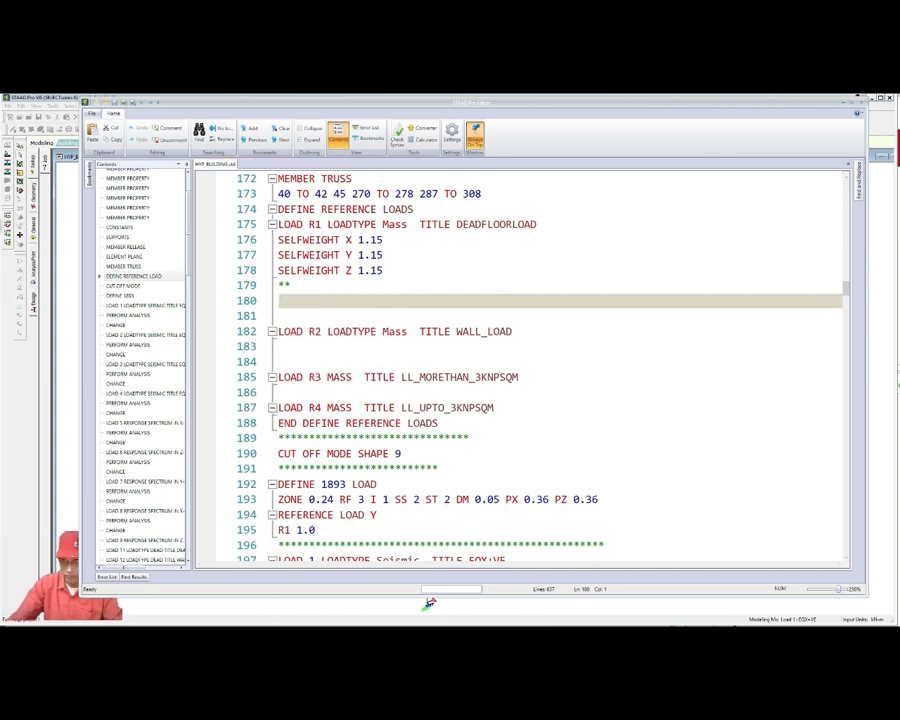
scroll(520, 368, "down", 1)
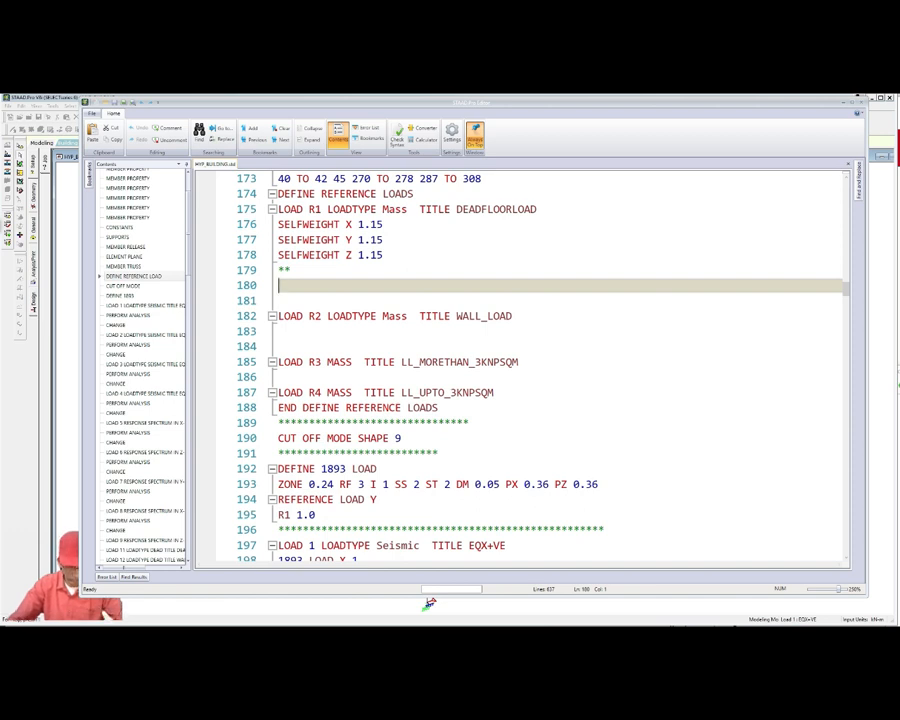
key("ctrl+v")
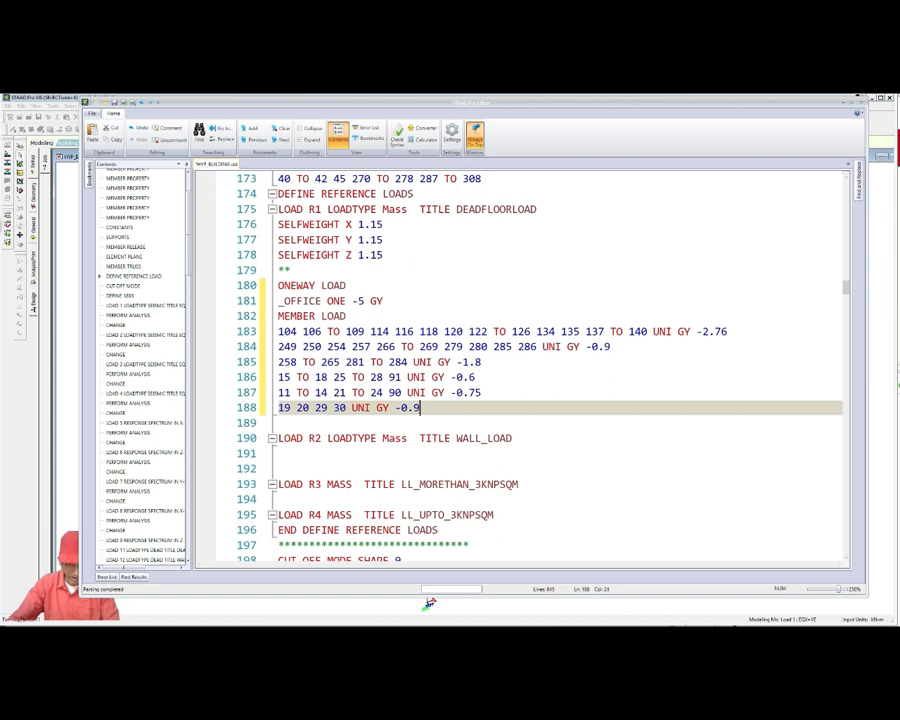
- Make the one-way load and all six member load values of the pasted R1 block positive by removing their minus signs
left_click_drag(352, 301, 359, 301)
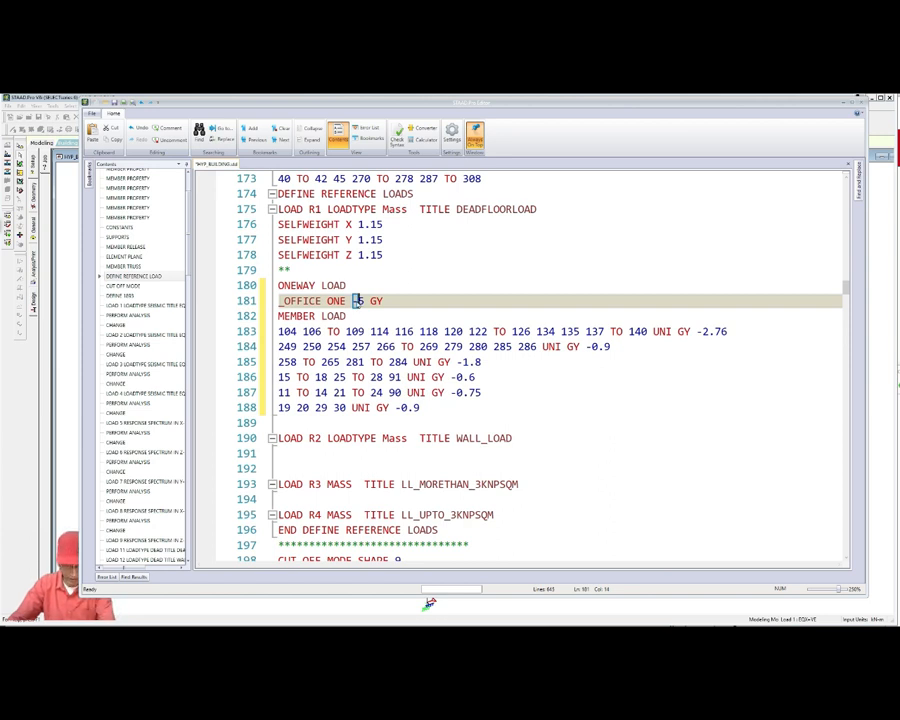
key("Delete")
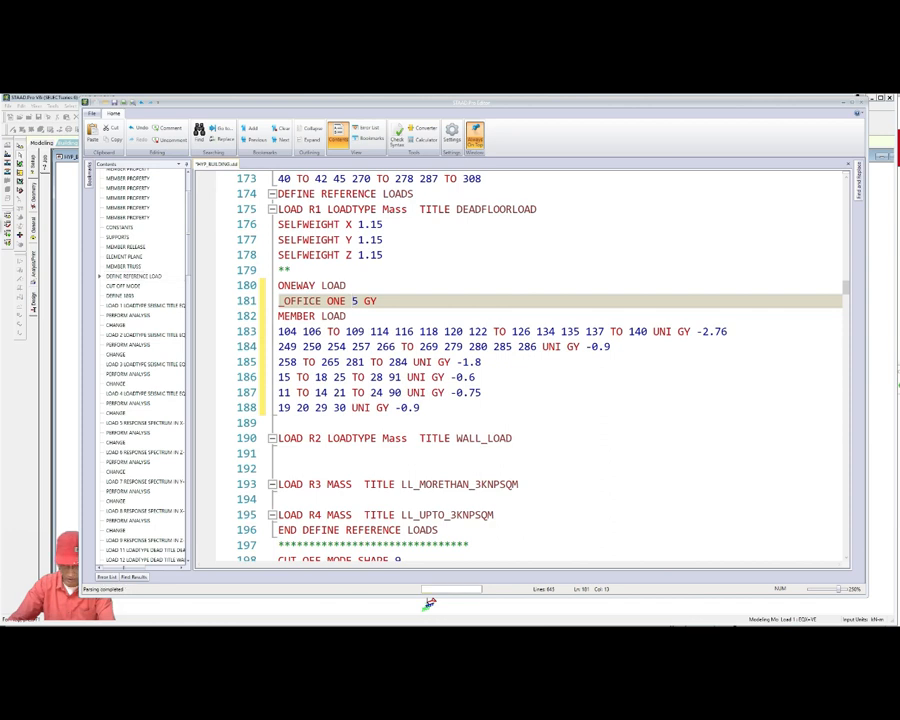
left_click_drag(697, 332, 704, 332)
key("Delete")
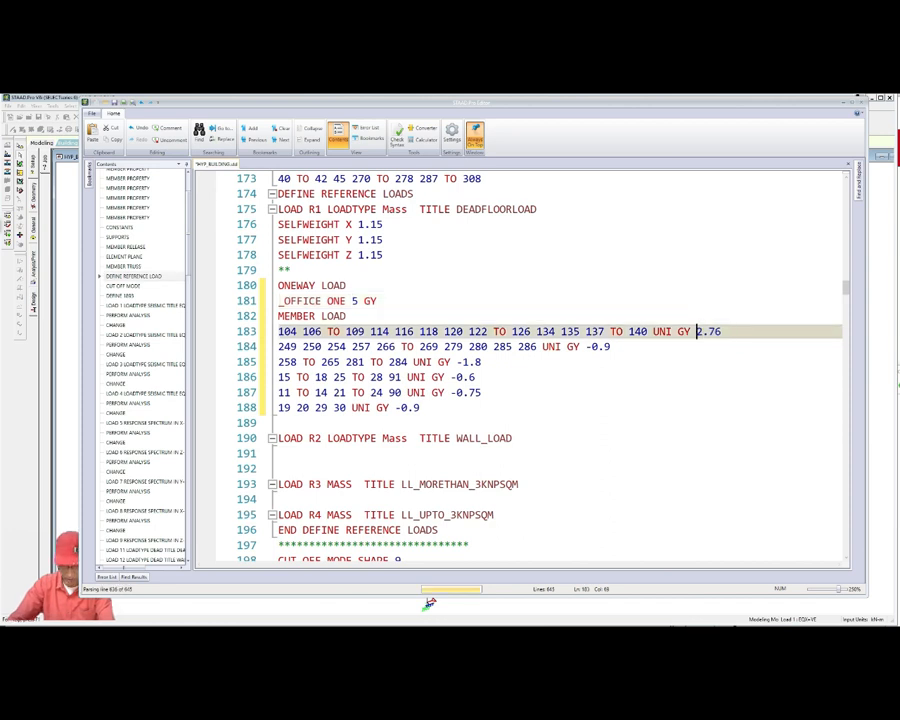
left_click_drag(585, 347, 592, 347)
key("Delete")
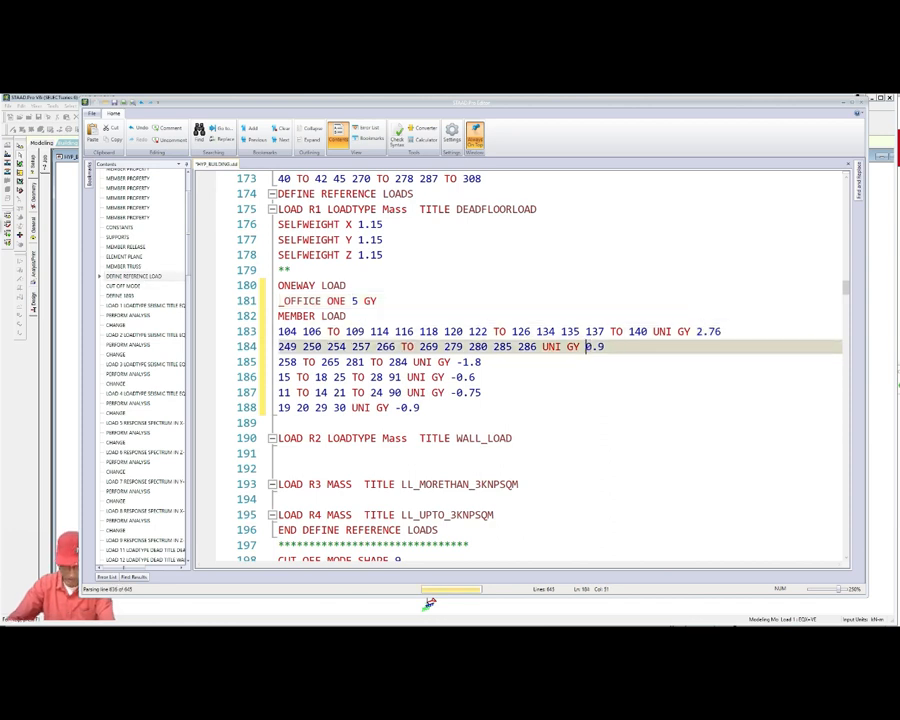
left_click_drag(456, 362, 463, 362)
key("Delete")
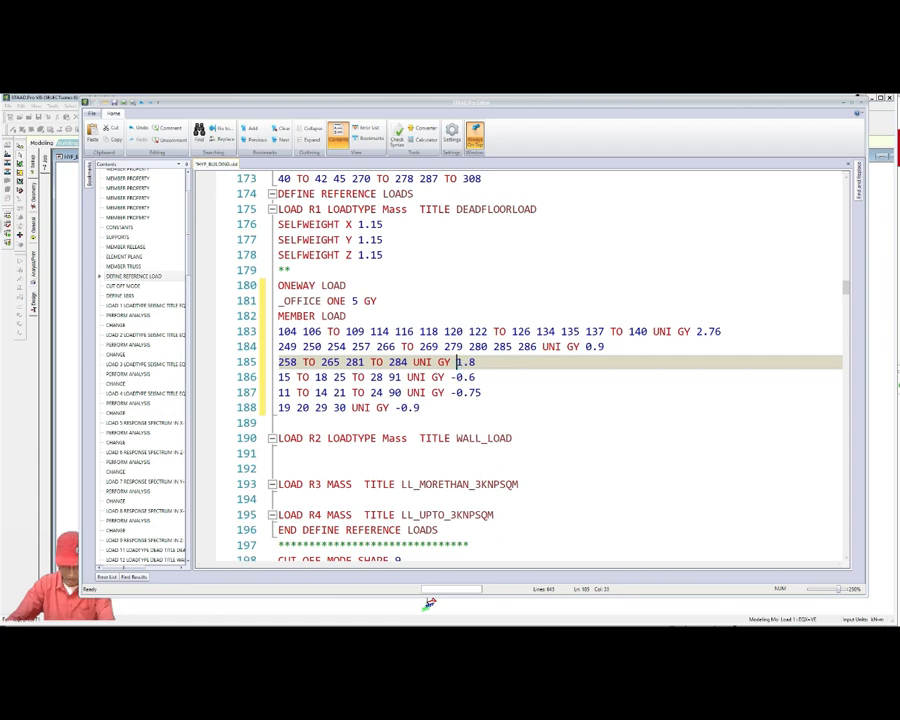
key("Down")
key("shift+Left")
key("Delete")
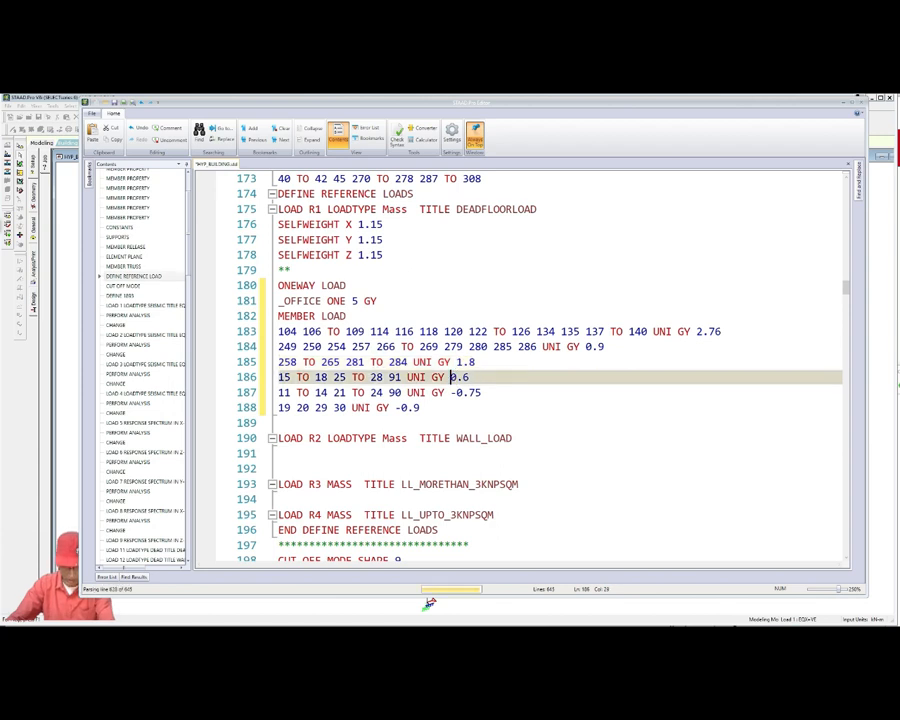
key("Down")
key("shift+Left")
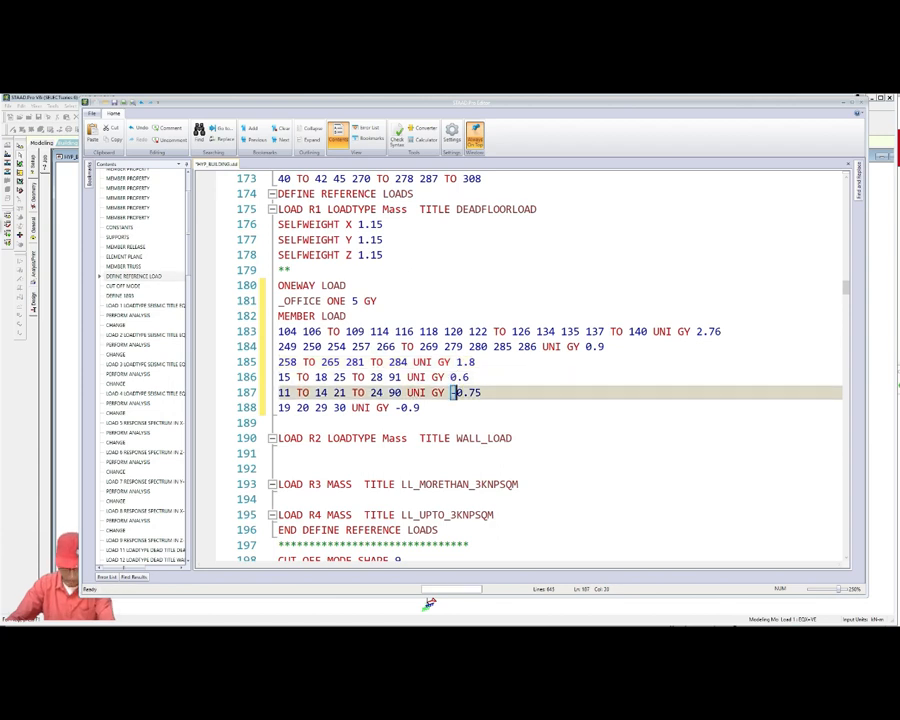
key("Delete")
key("Down")
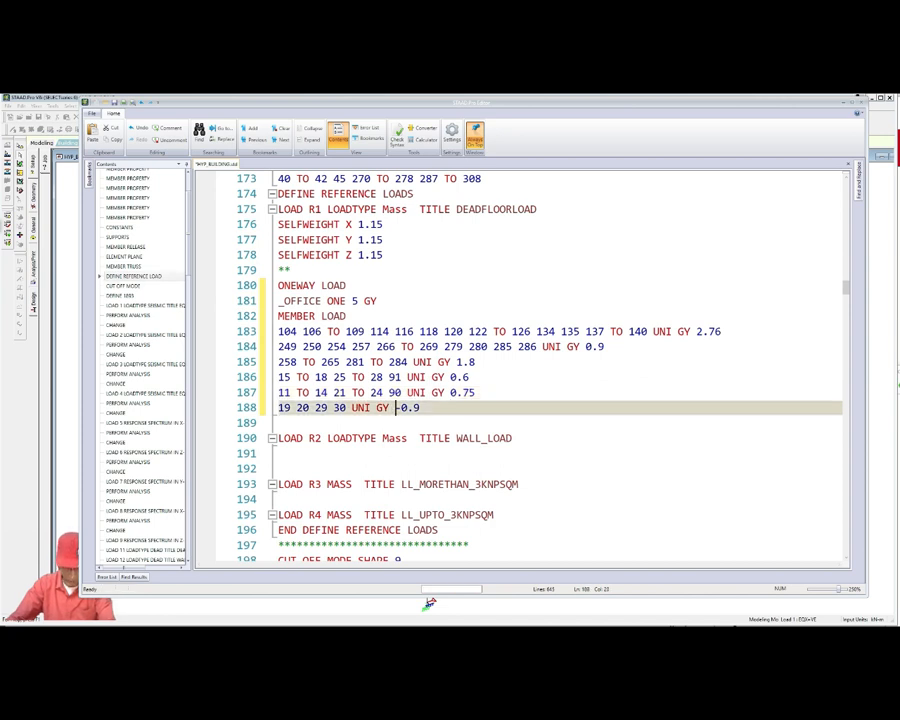
key("shift+Left")
key("Delete")
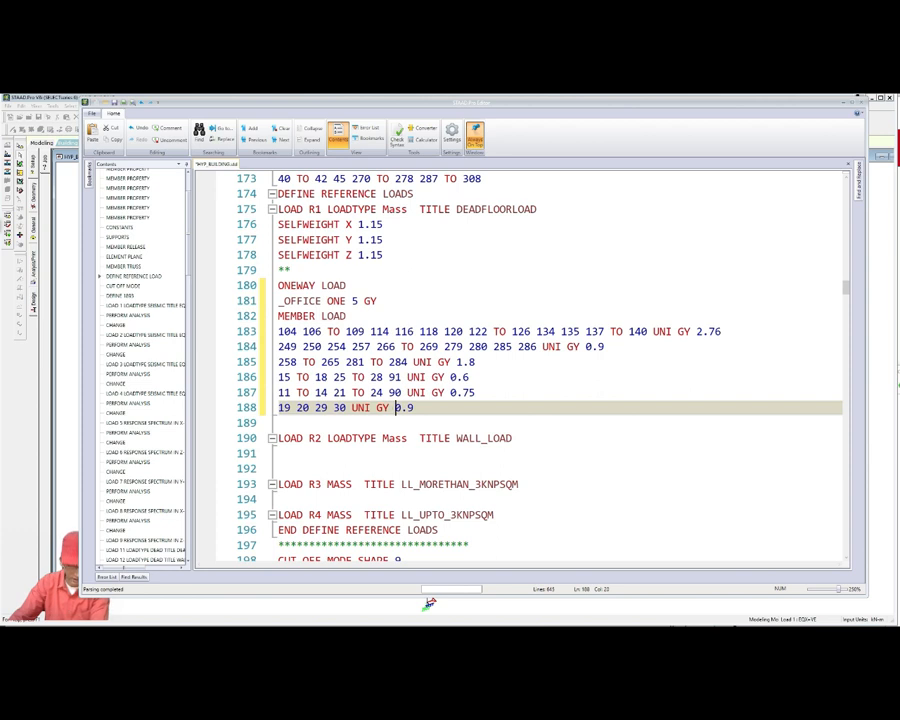
- Add a ***** comment line below the last member load of the R1 block as a separator
left_click(291, 270)
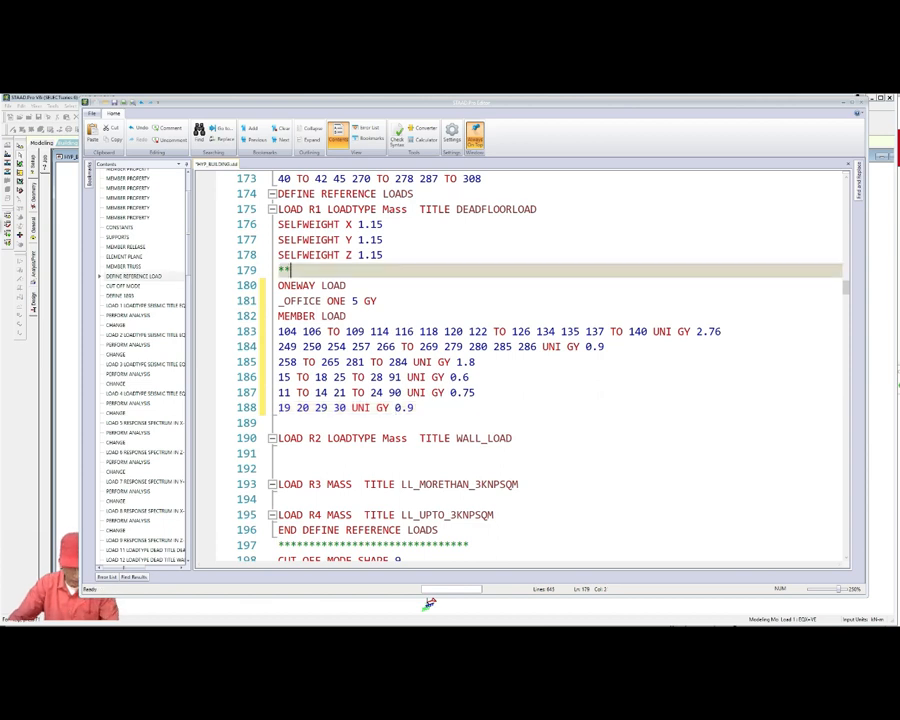
left_click(414, 408)
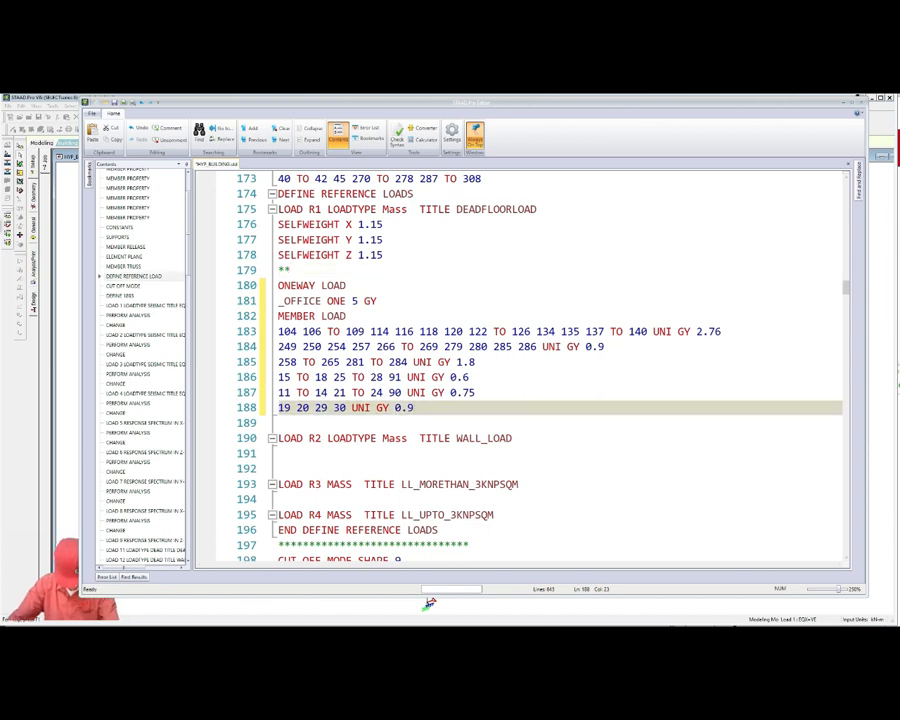
key("Return")
type("**")
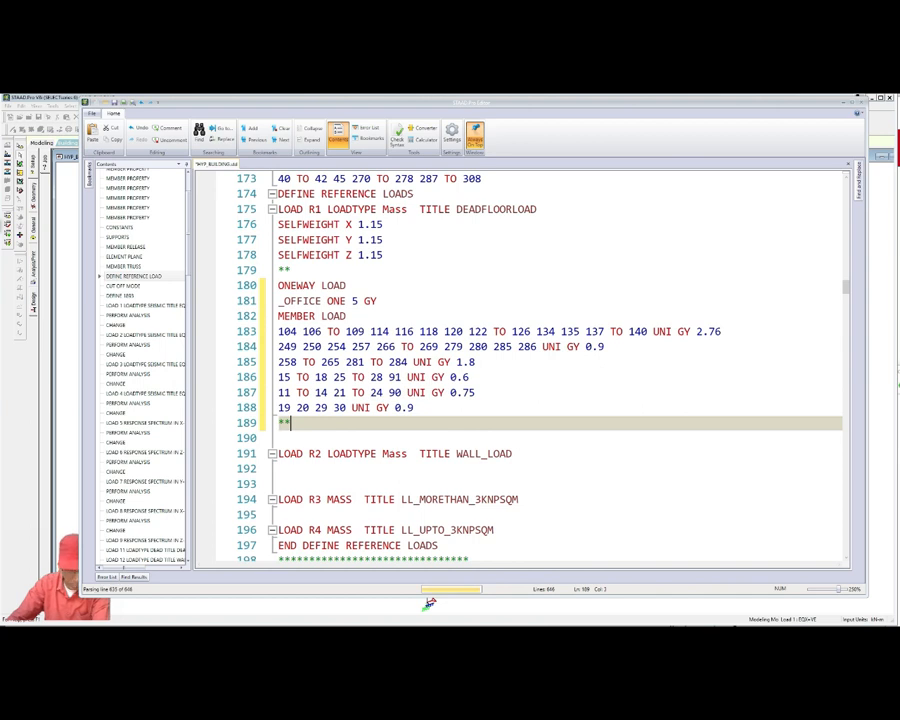
type("***")
- Duplicate the positive one-way and member load block twice below the ***** line, separating the two copies with a **** comment line
left_click_drag(278, 285, 414, 408)
key("ctrl+c")
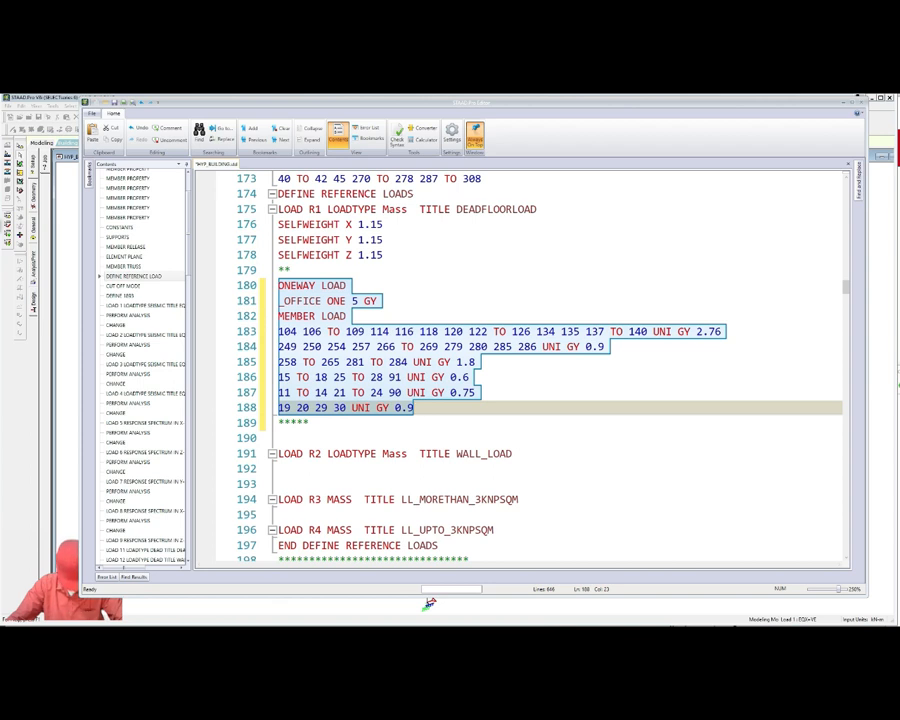
key("Down")
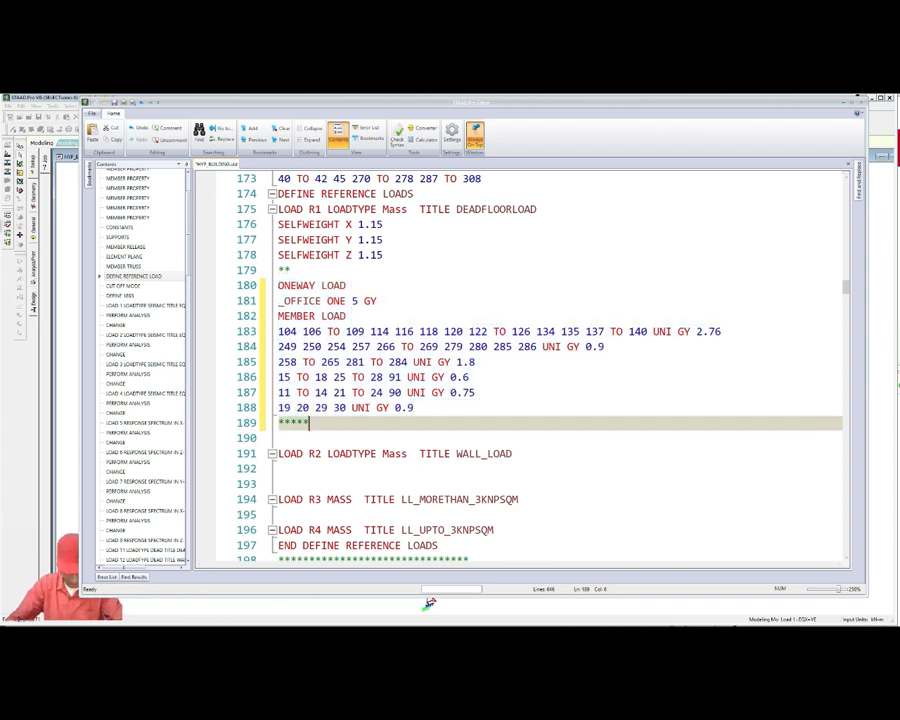
key("Return")
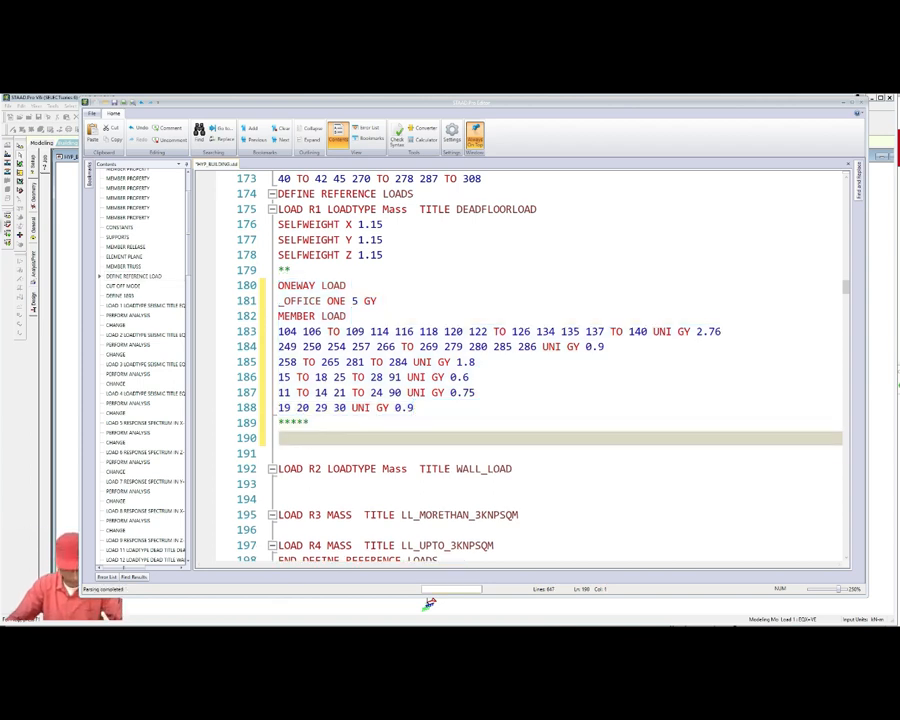
key("ctrl+v")
key("Return")
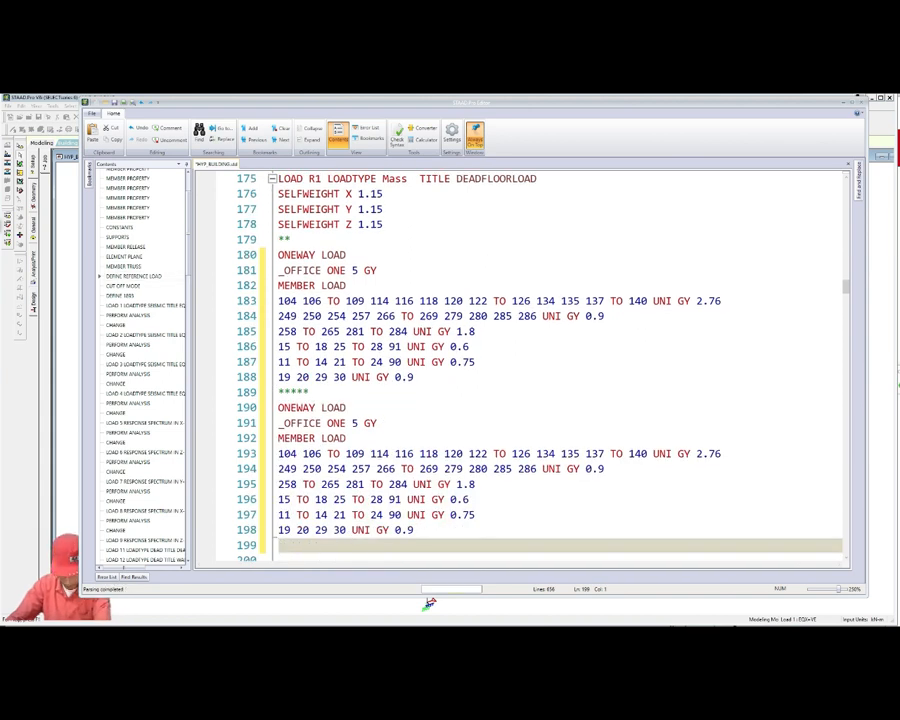
type("****")
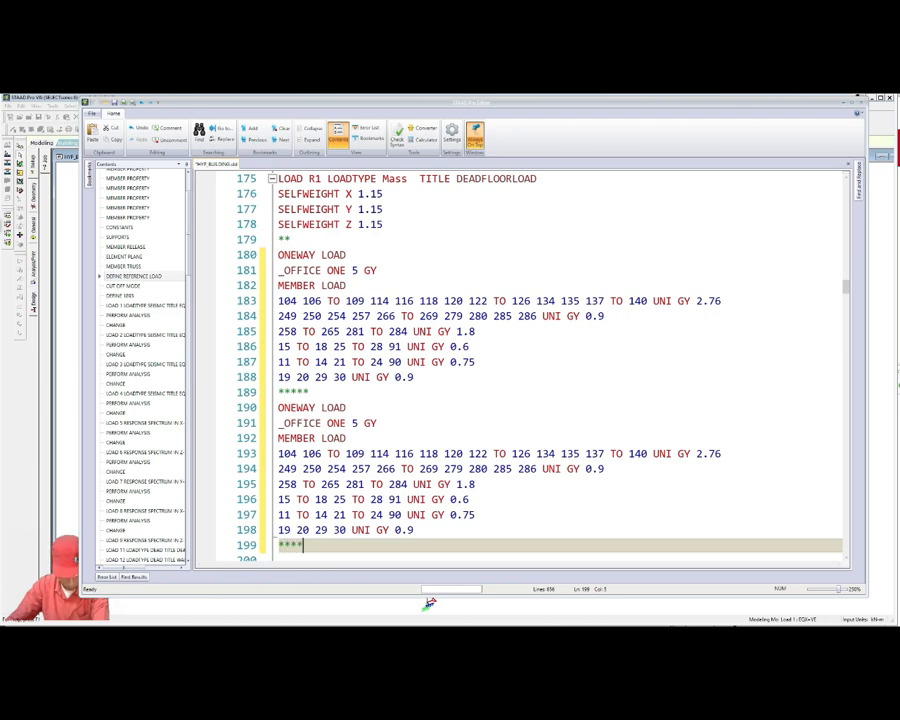
key("Return")
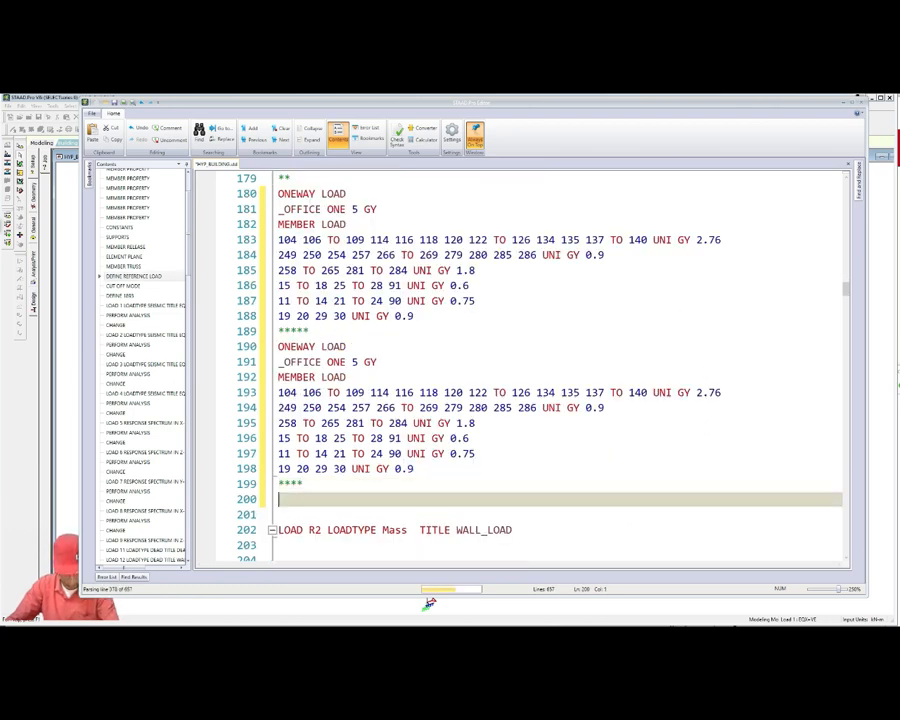
key("ctrl+v")
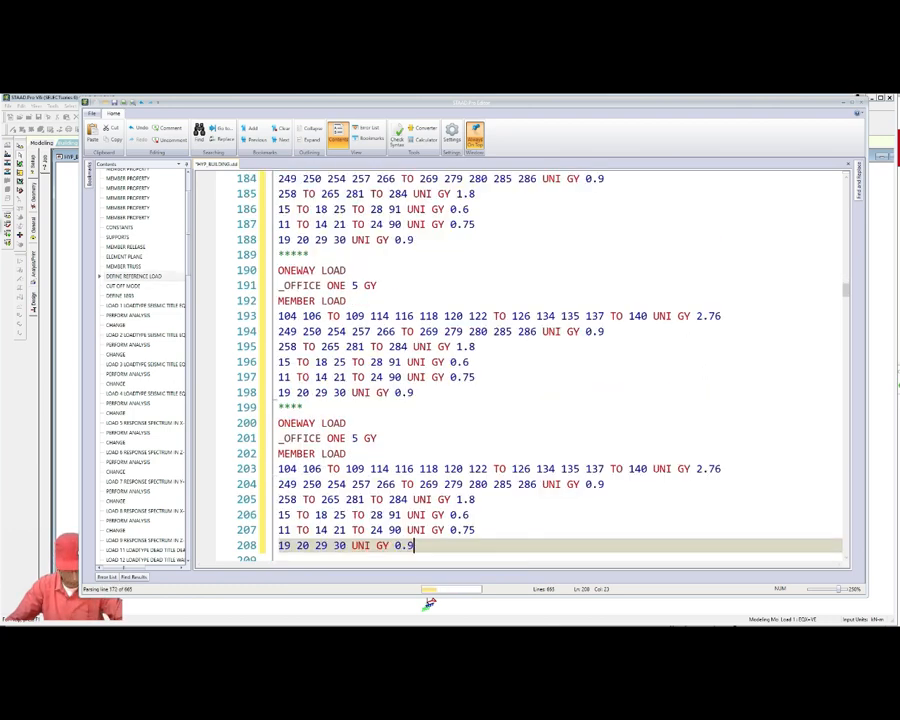
- Change the direction of the _OFFICE one-way load in the first R1 block to GX
scroll(429, 603, "up", 2)
scroll(429, 603, "up", 2)
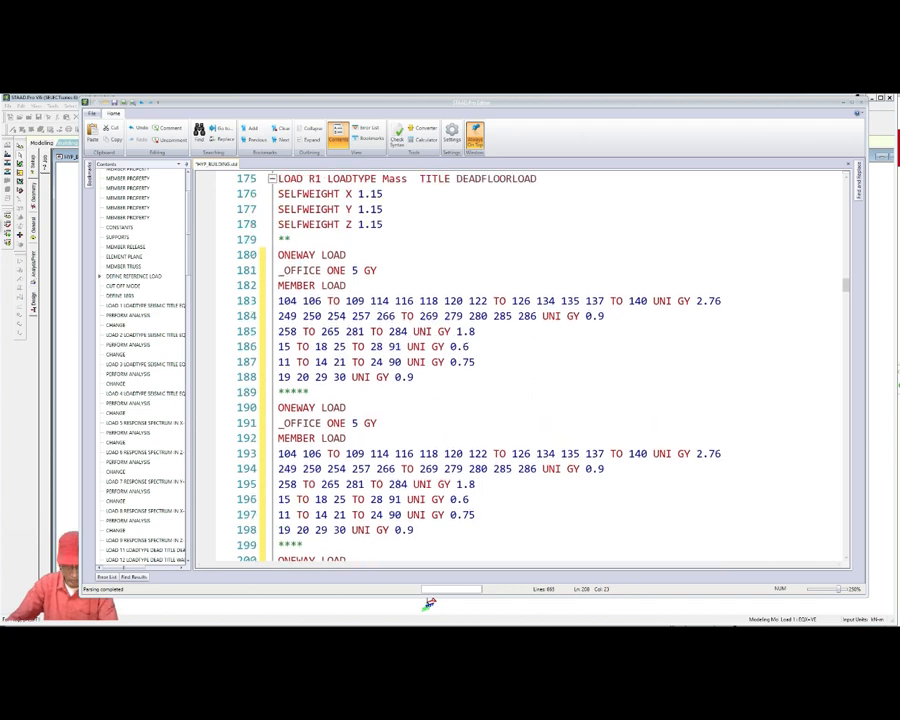
left_click(376, 301)
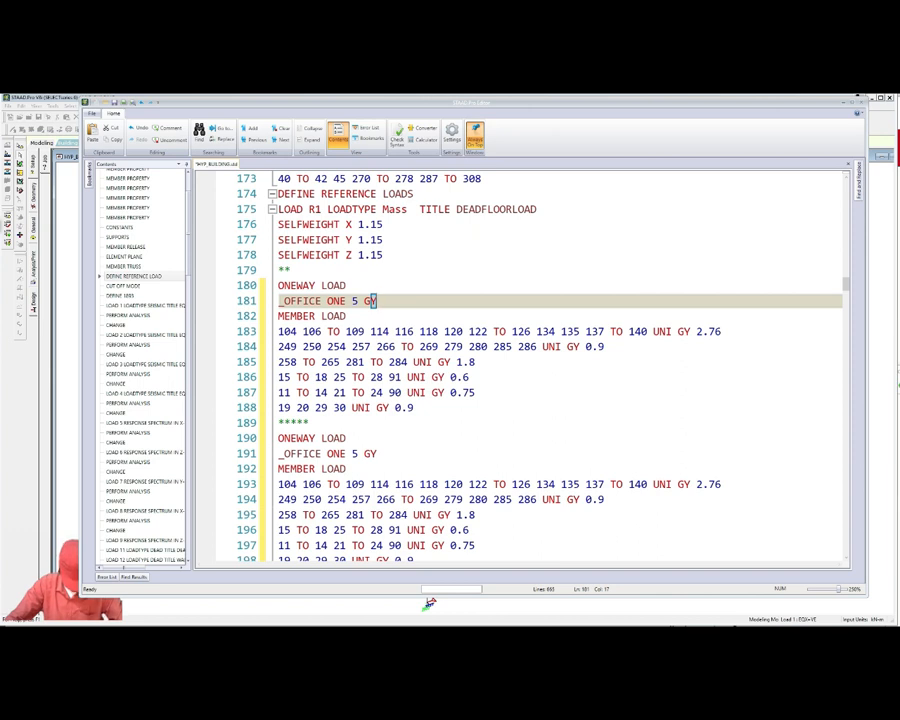
key("BackSpace")
type("x")
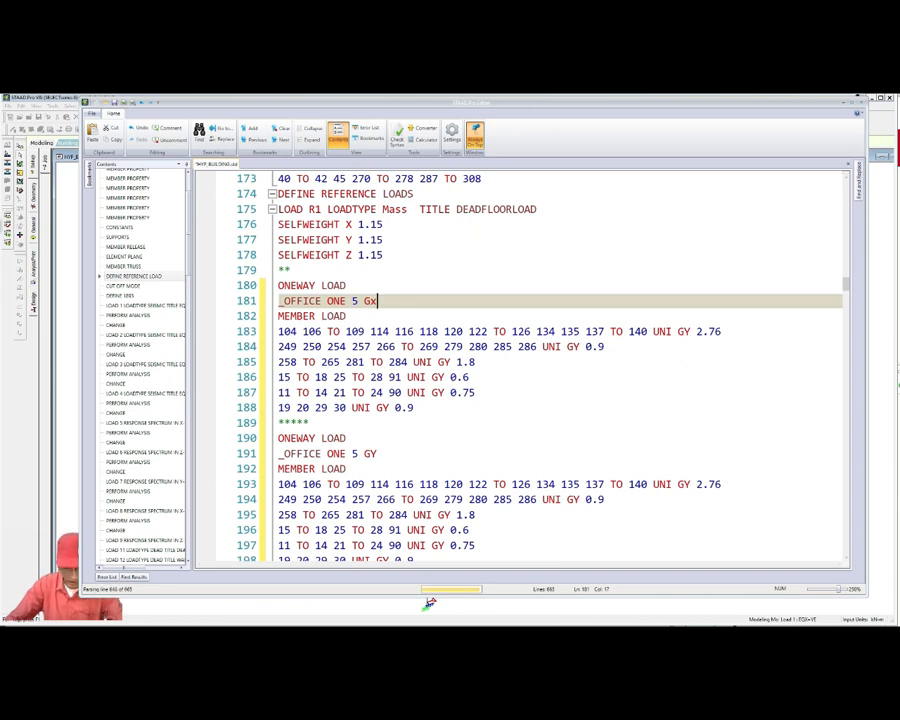
key("BackSpace")
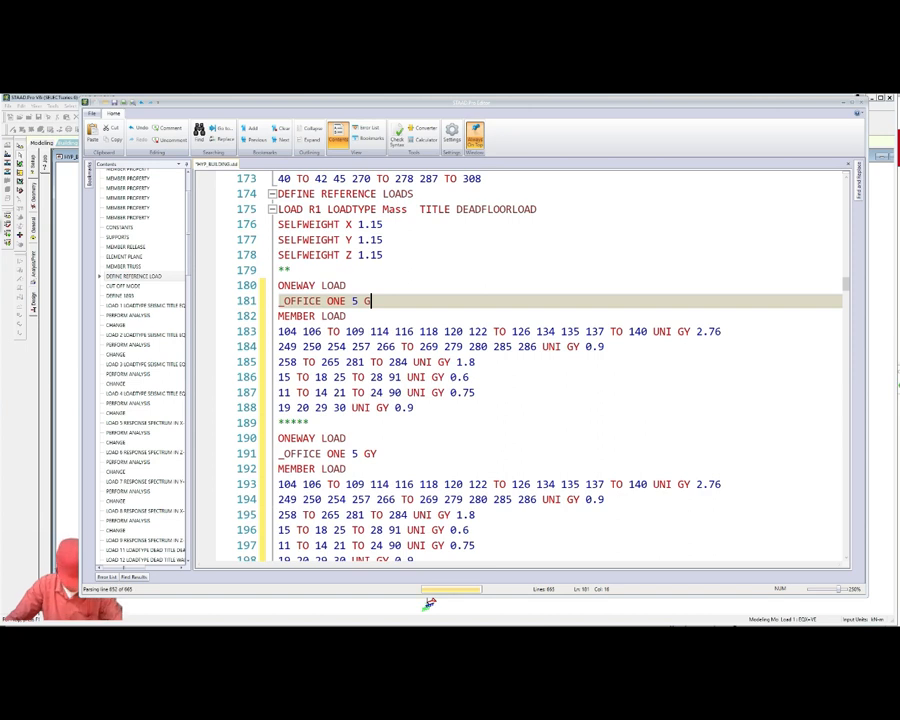
type("X")
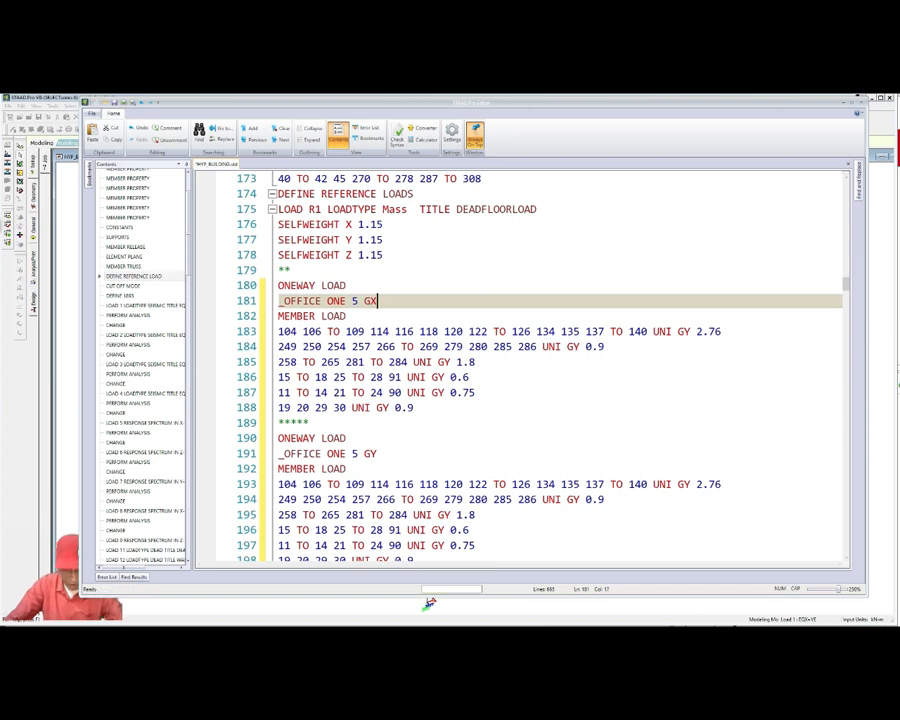
- Change the direction of all six member load lines in the first R1 block to GX
left_click_drag(684, 332, 690, 332)
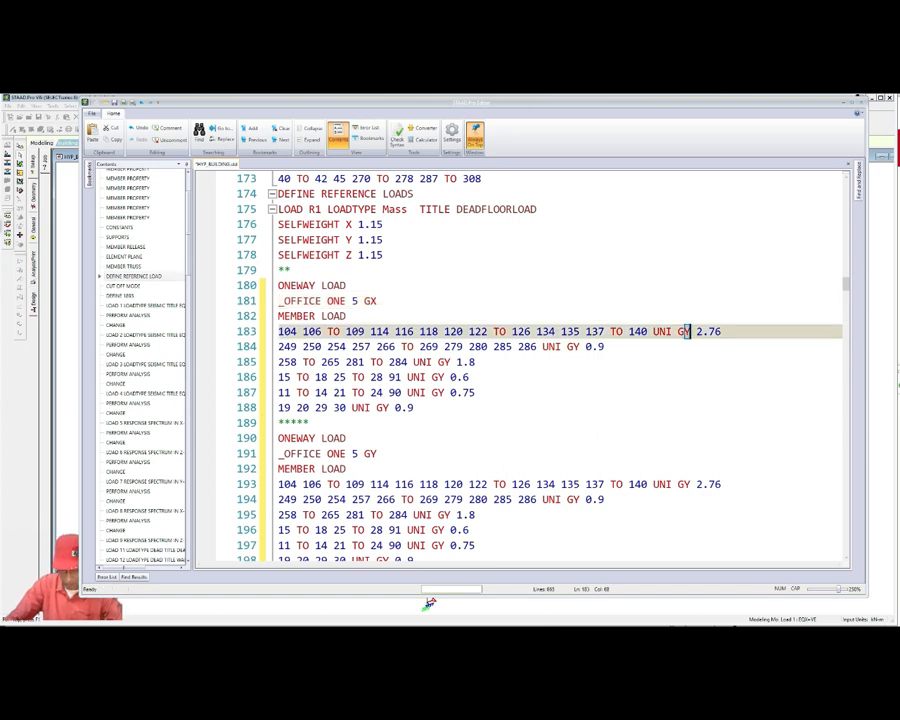
type("X")
left_click_drag(572, 347, 579, 347)
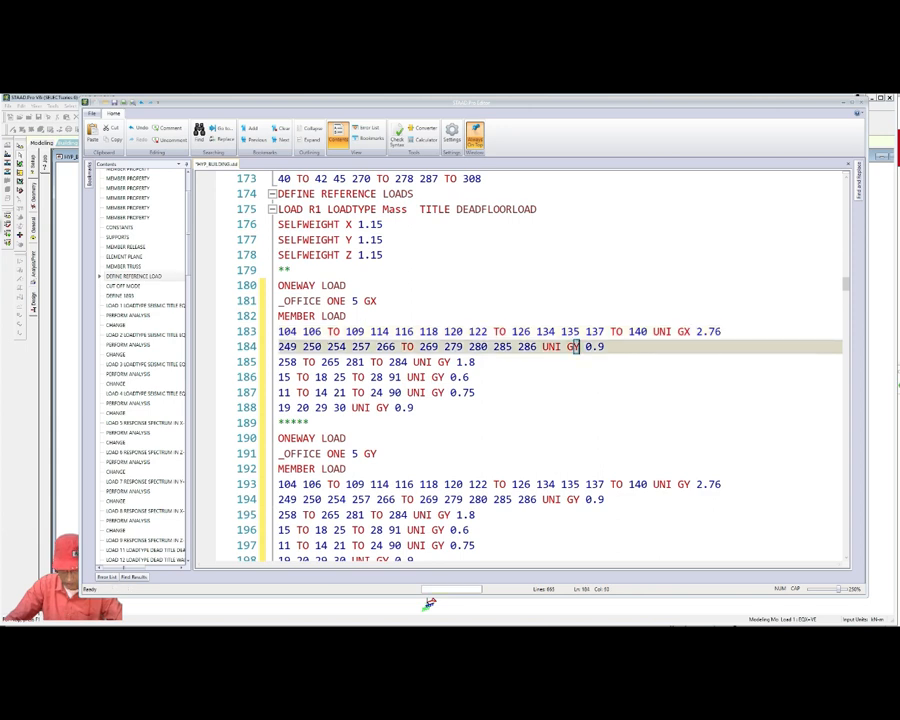
type("X")
left_click_drag(443, 362, 445, 392)
type("XXX")
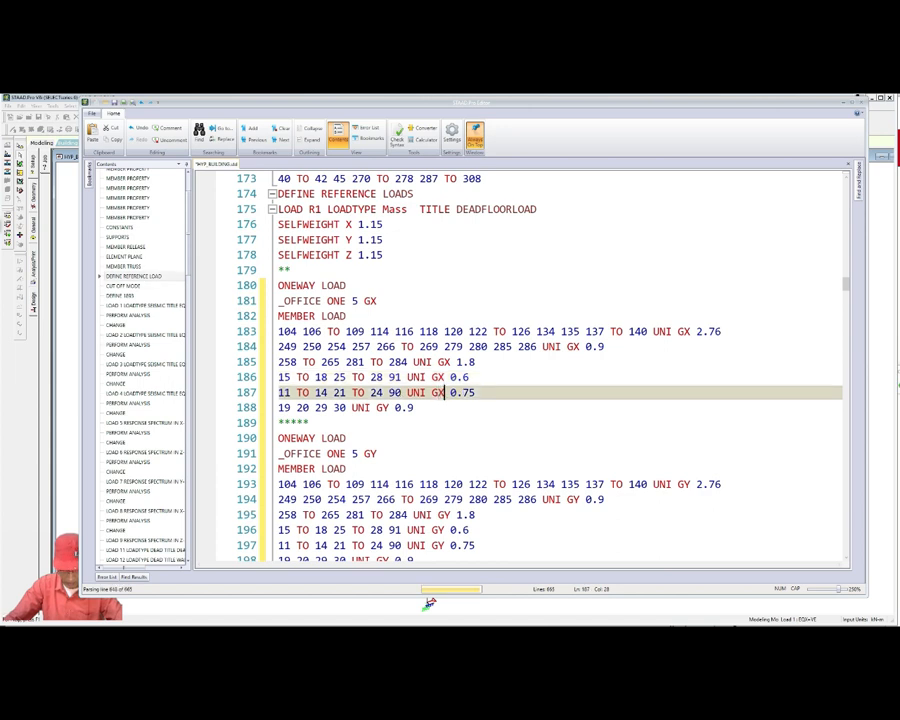
left_click(383, 408)
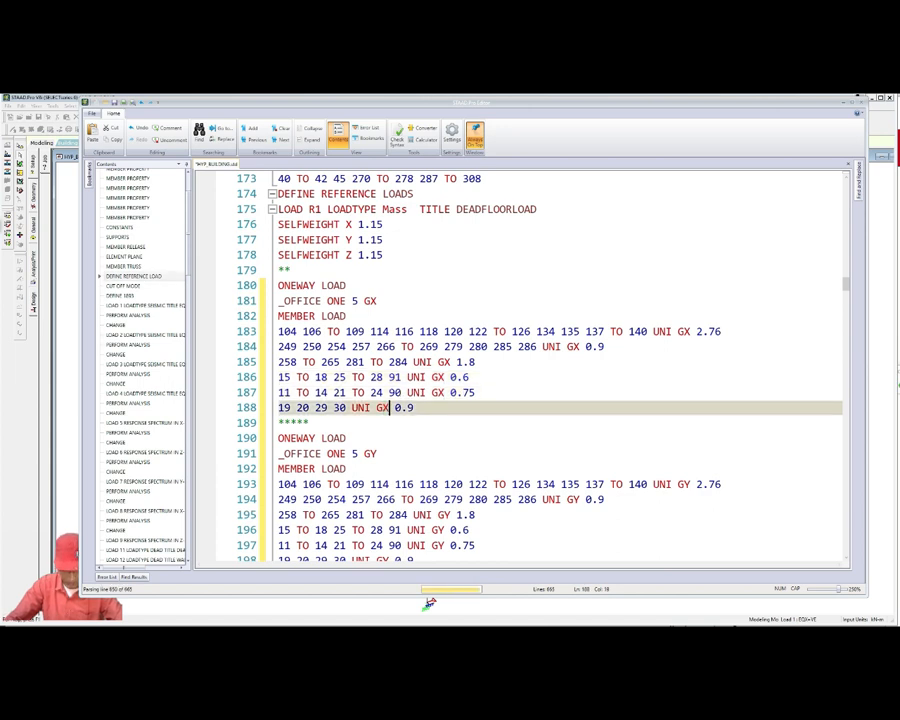
key("Delete")
type("X")
- Change the direction of the _OFFICE one-way load in the third R1 block, below the **** line, to GZ
scroll(520, 370, "down", 1)
scroll(430, 603, "down", 1)
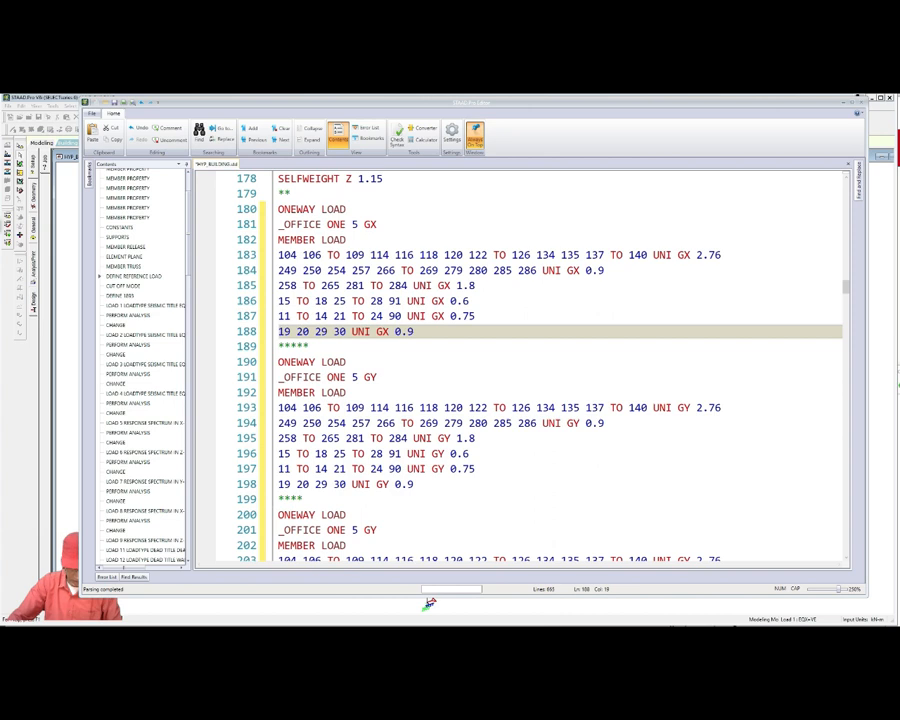
scroll(430, 603, "down", 1)
scroll(430, 603, "down", 1)
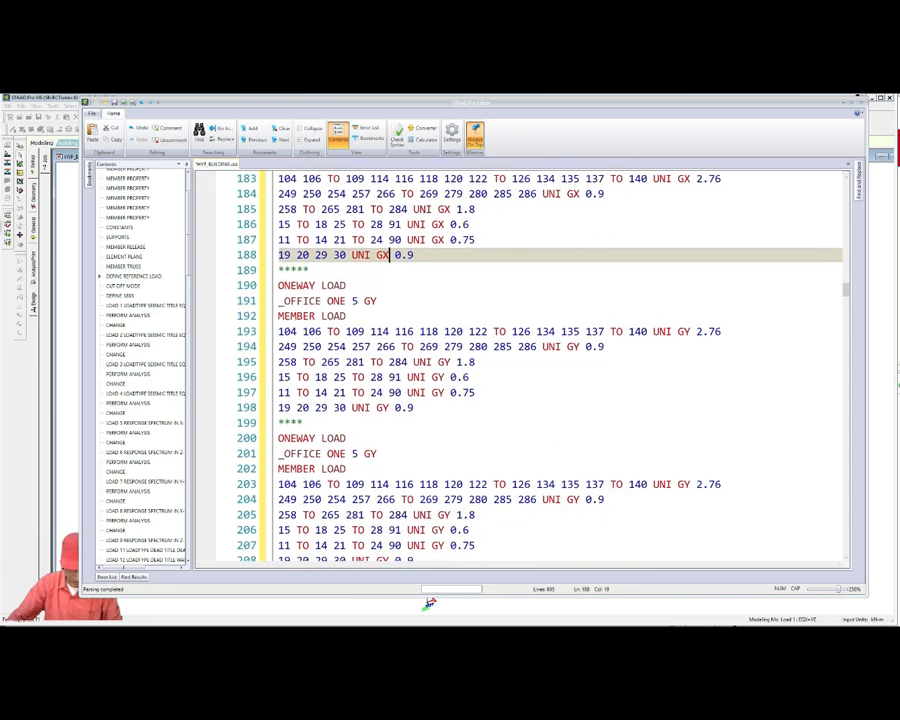
key("Down")
key("Down")
key("Down")
key("Down")
key("Down")
key("Down")
key("Down")
key("Down")
key("Down")
key("Down")
key("Down")
key("Down")
key("Down")
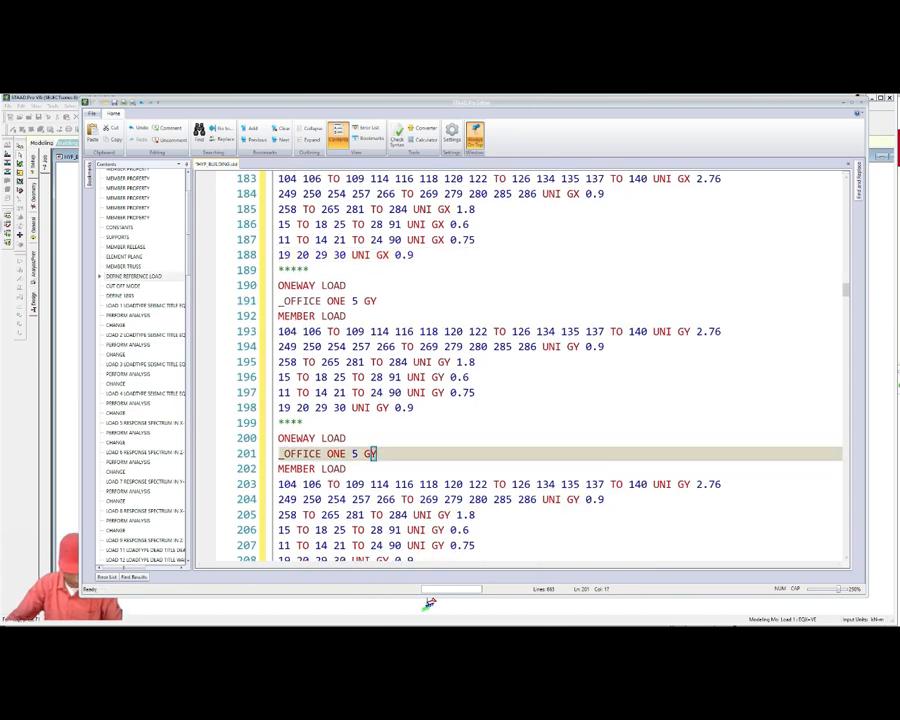
key("BackSpace")
type("Z")
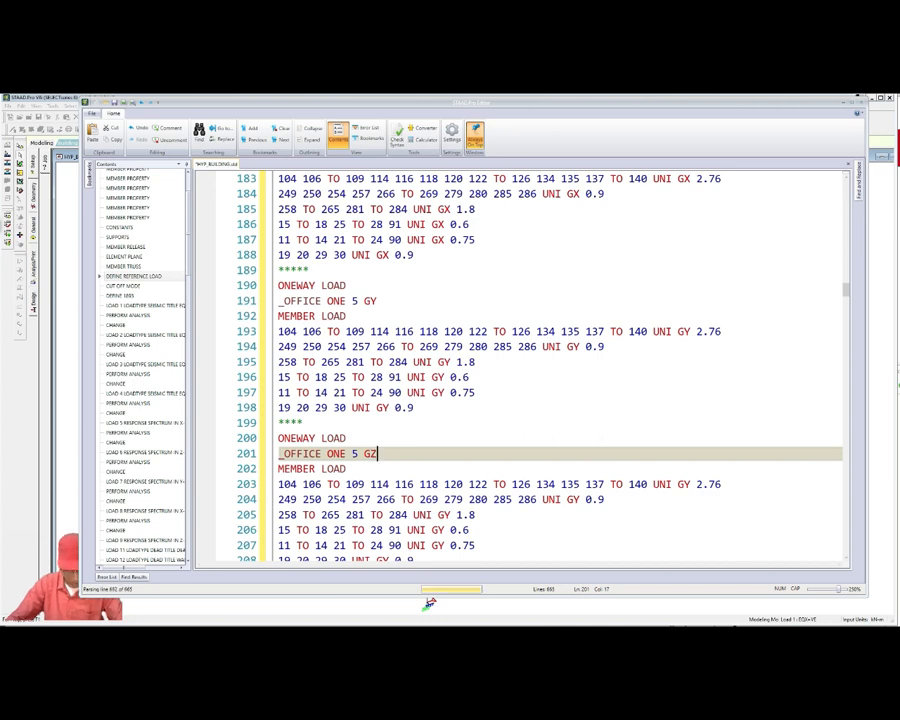
- Change the direction of the first three member load lines in the third R1 block to GZ
scroll(430, 603, "down", 1)
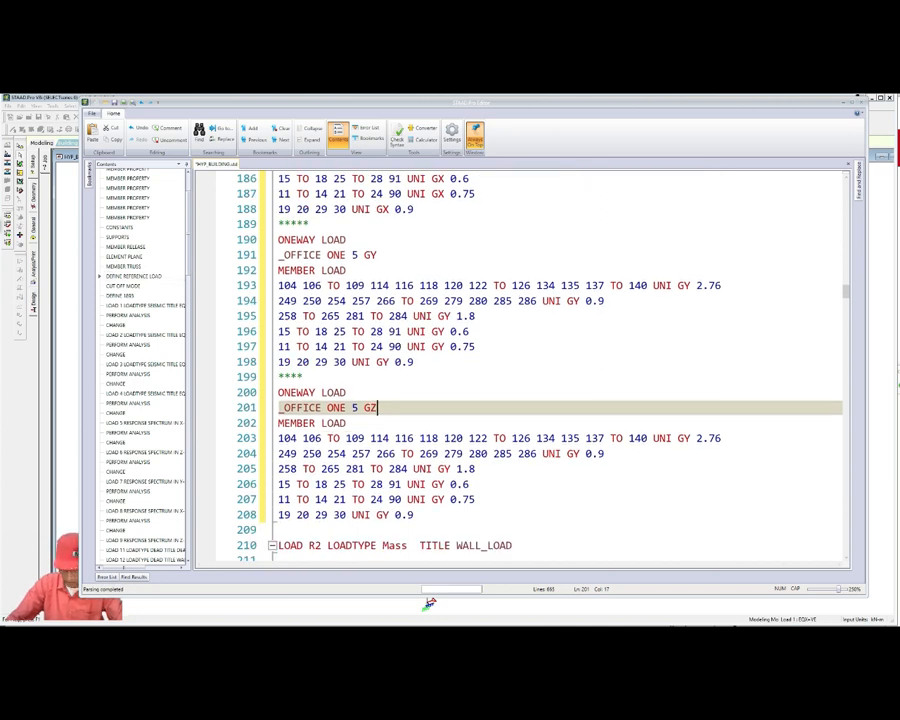
left_click_drag(684, 438, 691, 438)
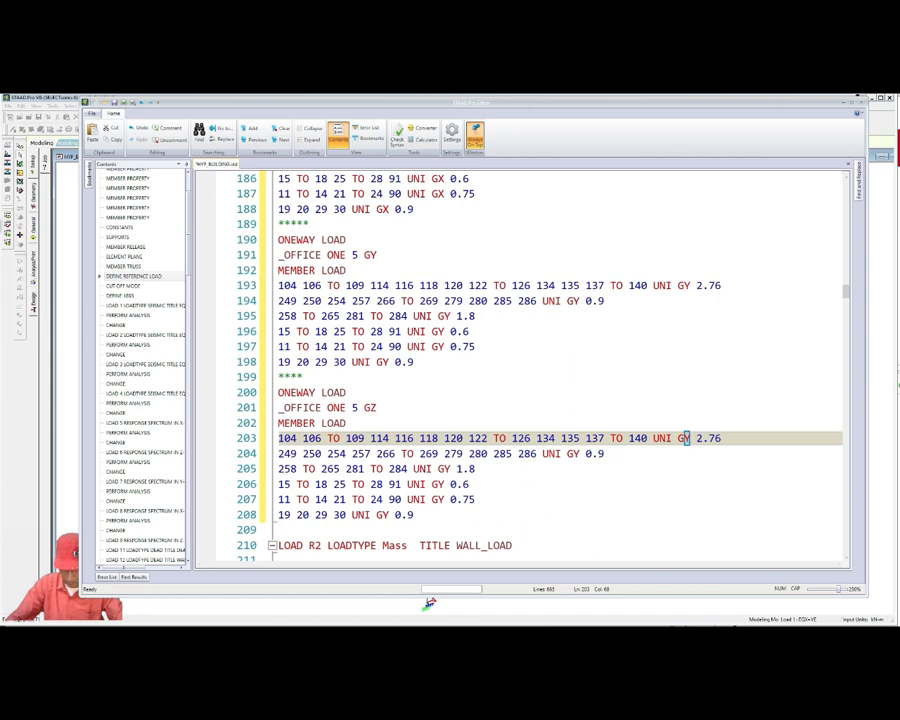
type("Z")
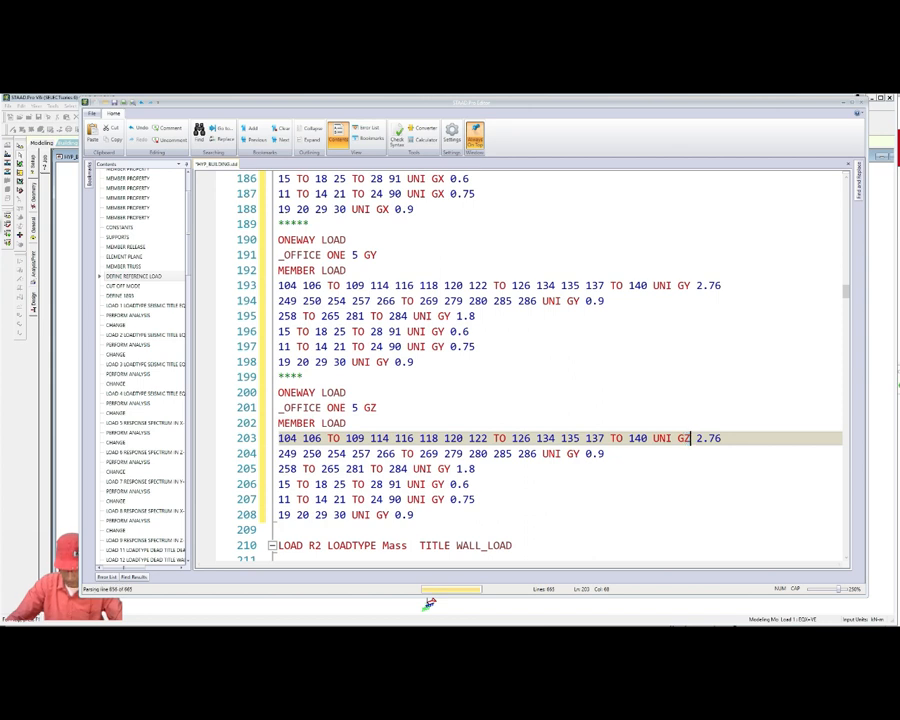
left_click(573, 453)
left_click_drag(573, 453, 577, 453)
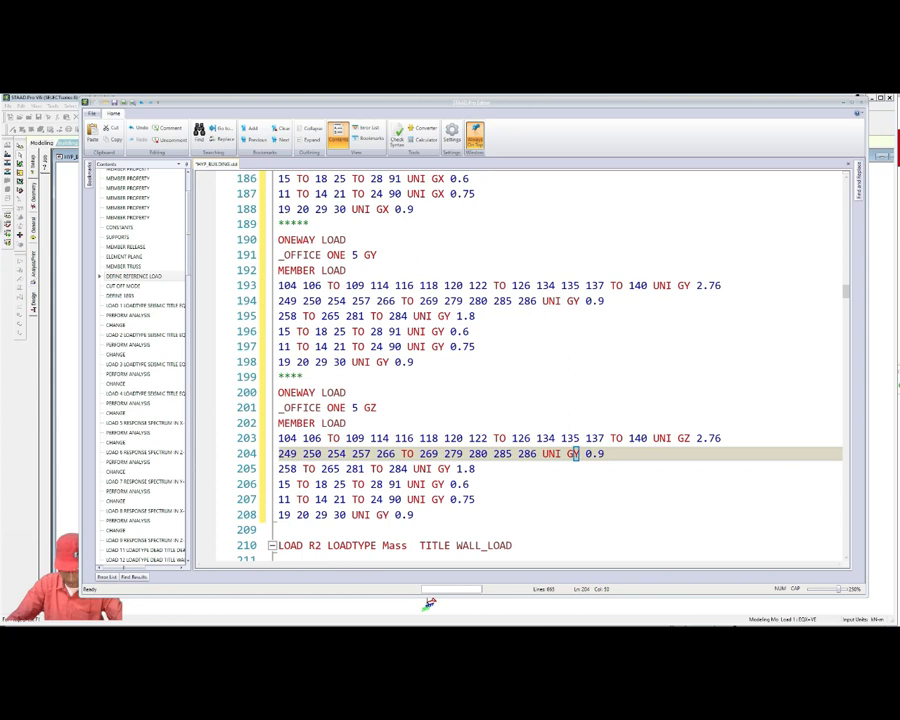
type("Z")
left_click(449, 468)
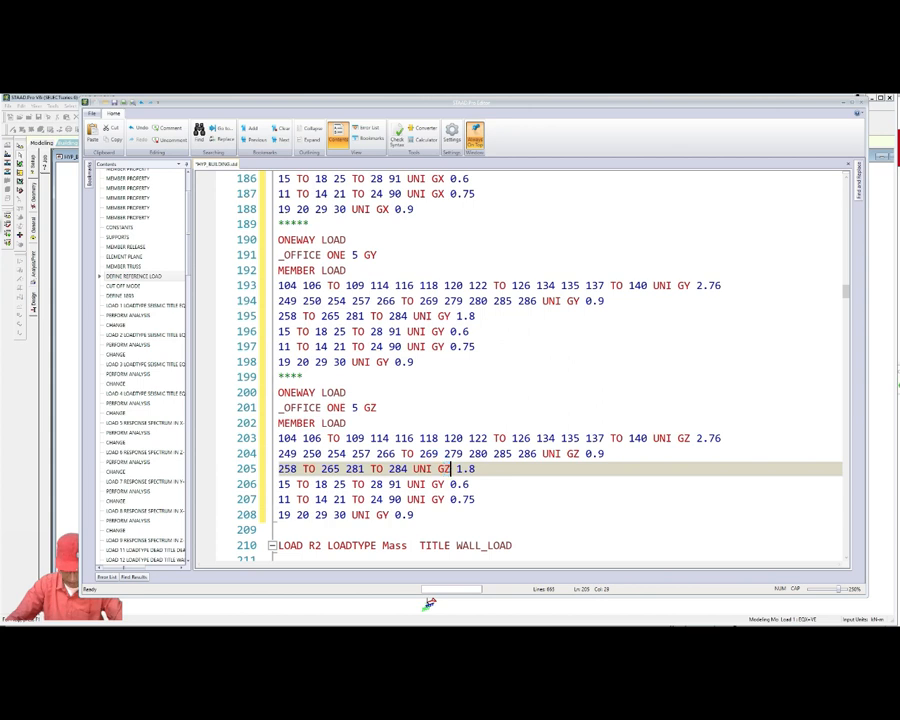
left_click_drag(448, 468, 453, 468)
type("Z")
- Change the direction of the last three member load lines in the third R1 block to GZ
left_click(440, 484)
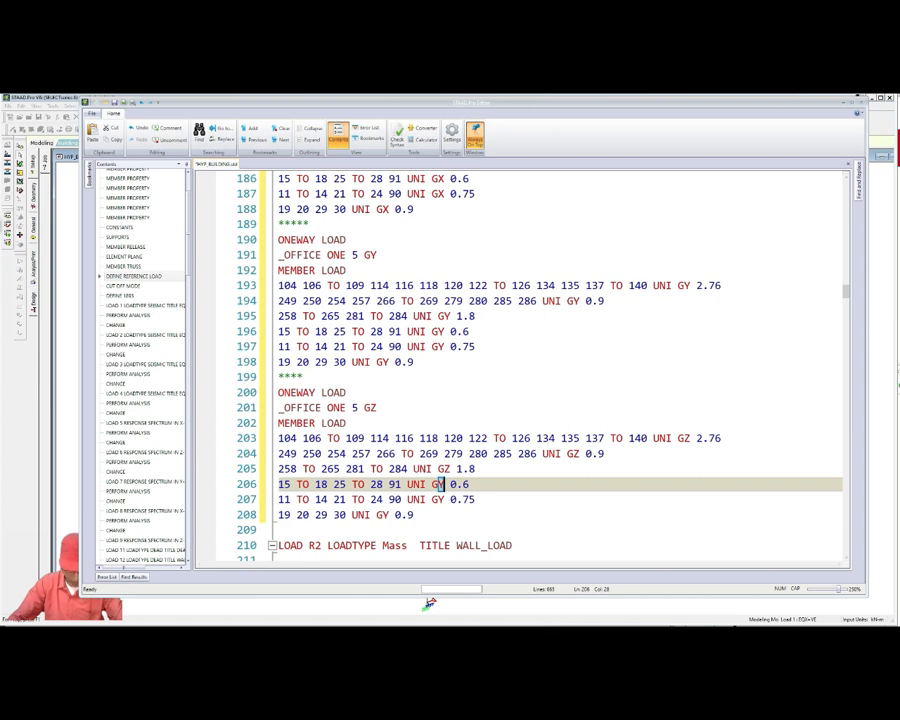
type("Z")
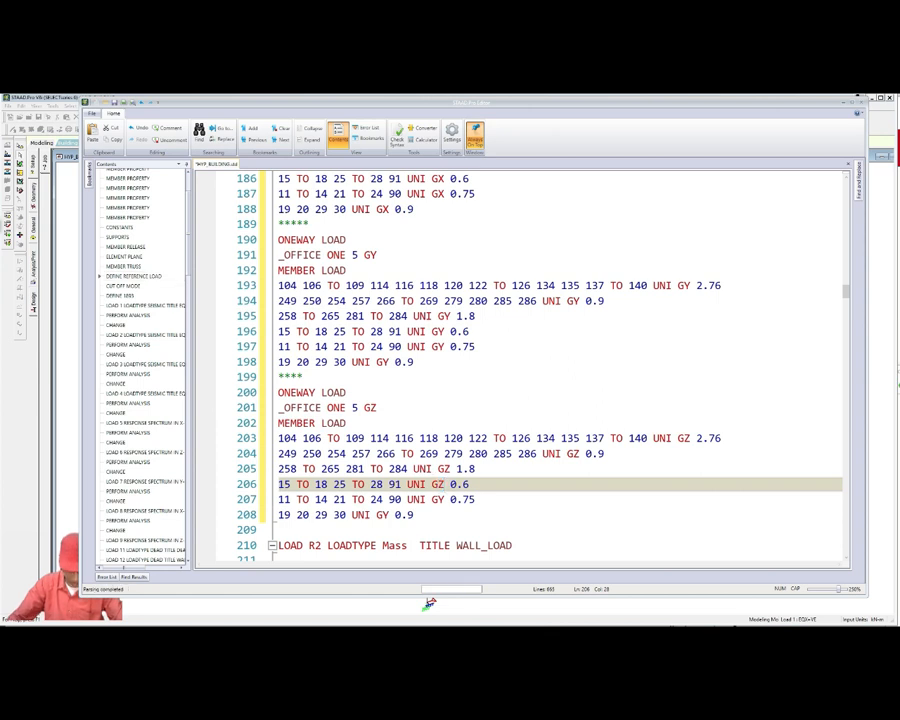
left_click(437, 499)
key("shift+Right")
type("Z")
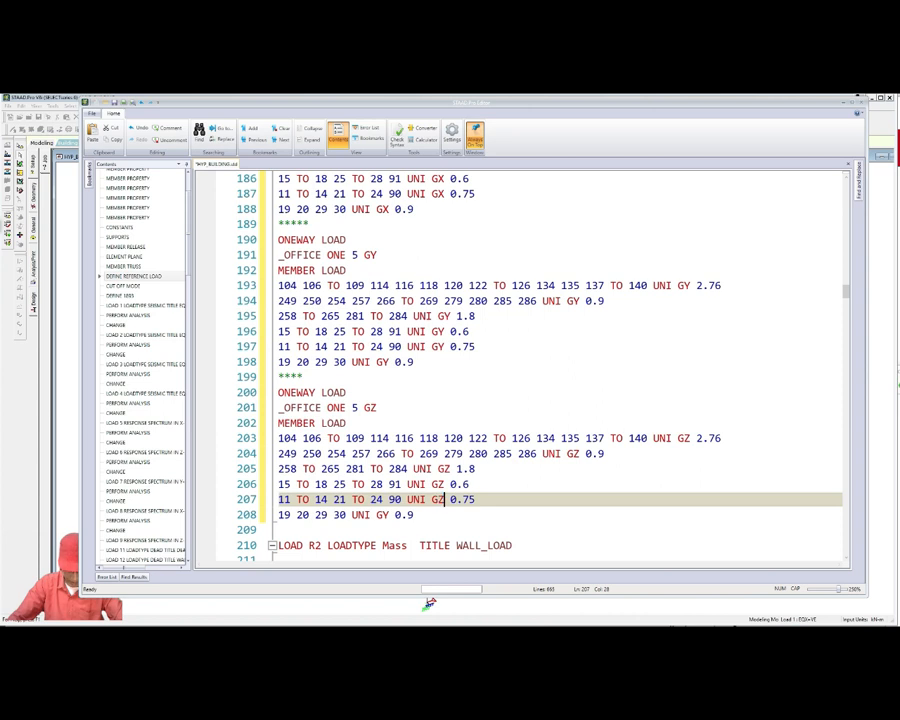
left_click_drag(382, 515, 388, 515)
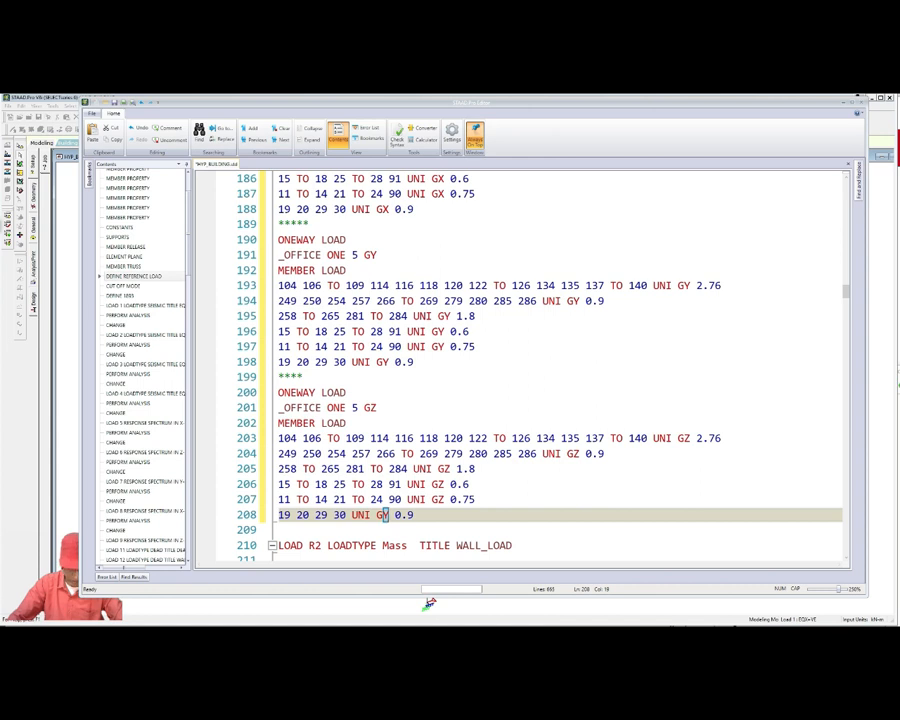
type("Z")
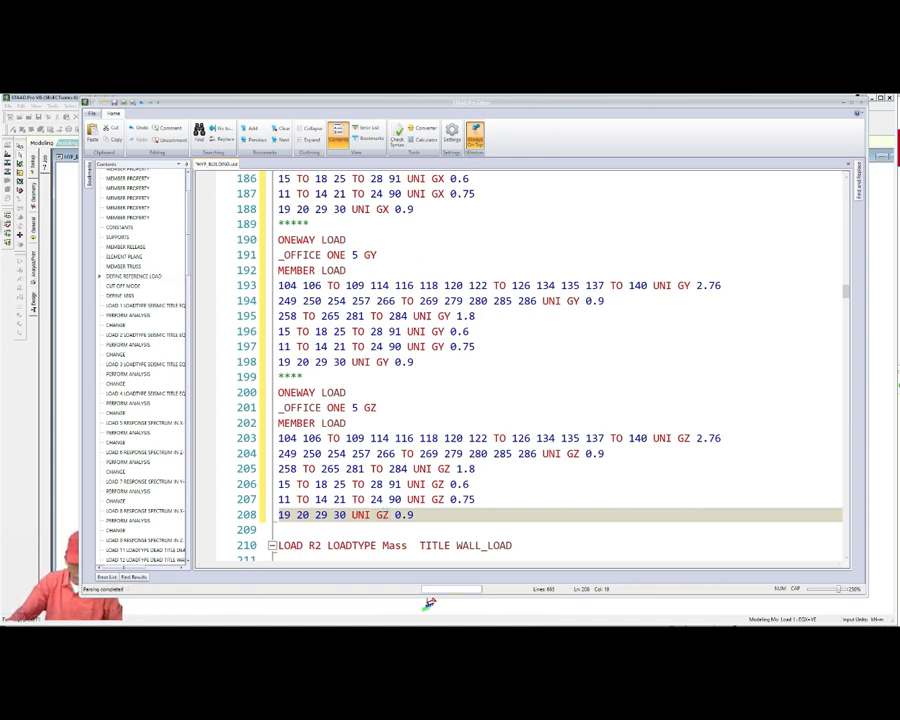
- Copy the MEMBER LOAD heading and its two load lines from load case 12 WALL DL to below the LOAD R2 WALL_LOAD line
scroll(430, 604, "down", 1)
scroll(430, 604, "down", 1)
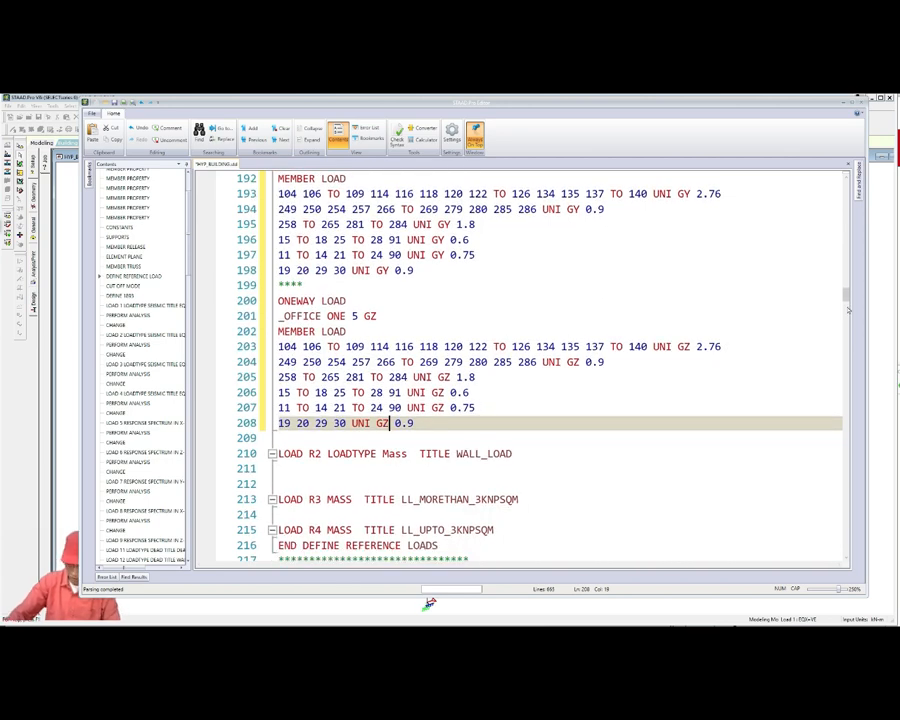
scroll(430, 604, "down", 10)
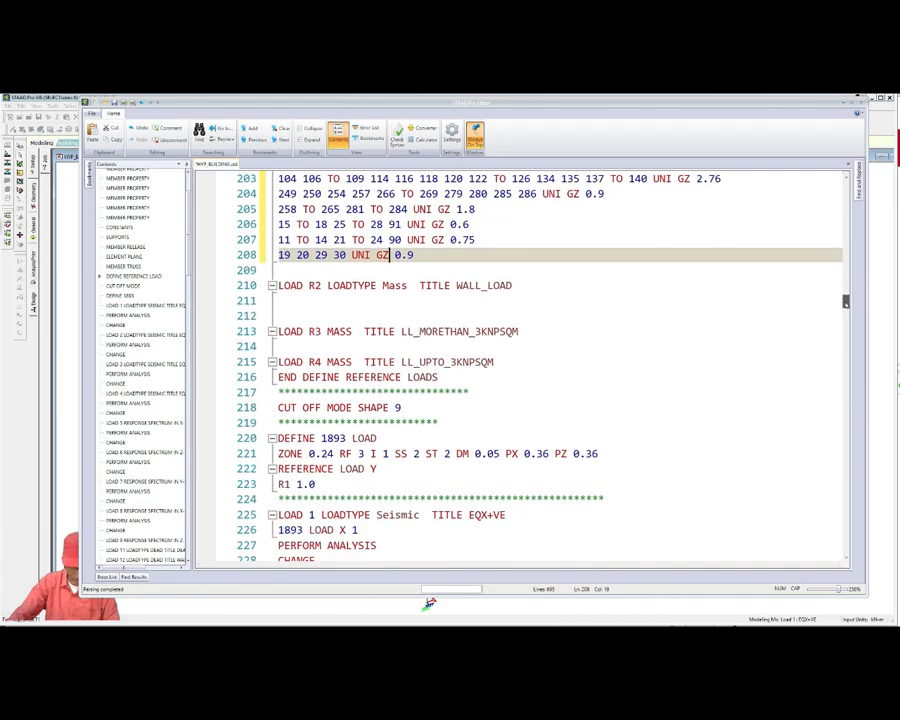
scroll(430, 604, "down", 20)
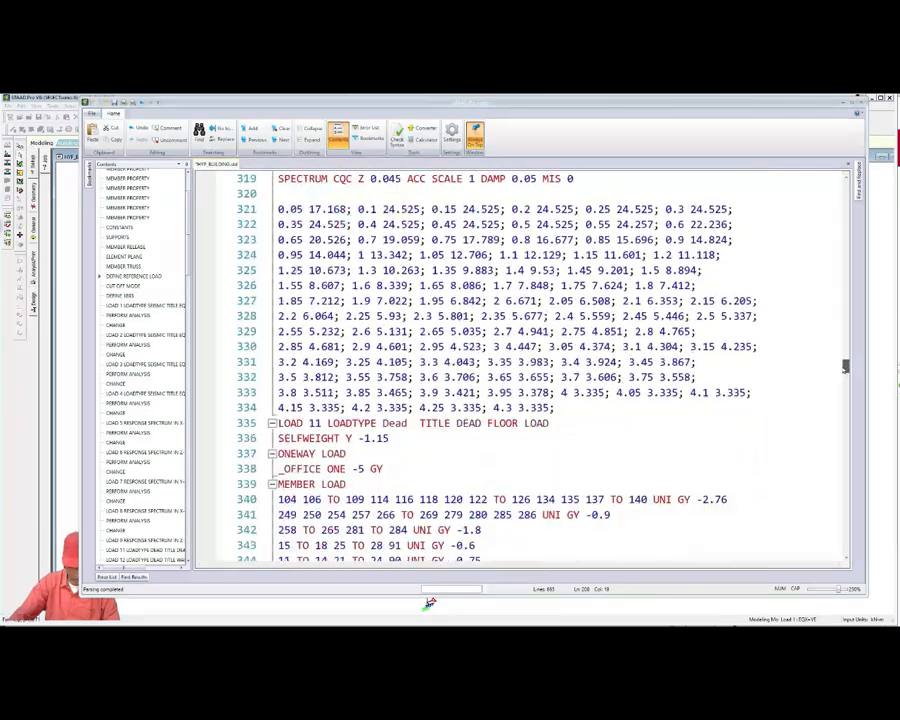
scroll(430, 604, "down", 3)
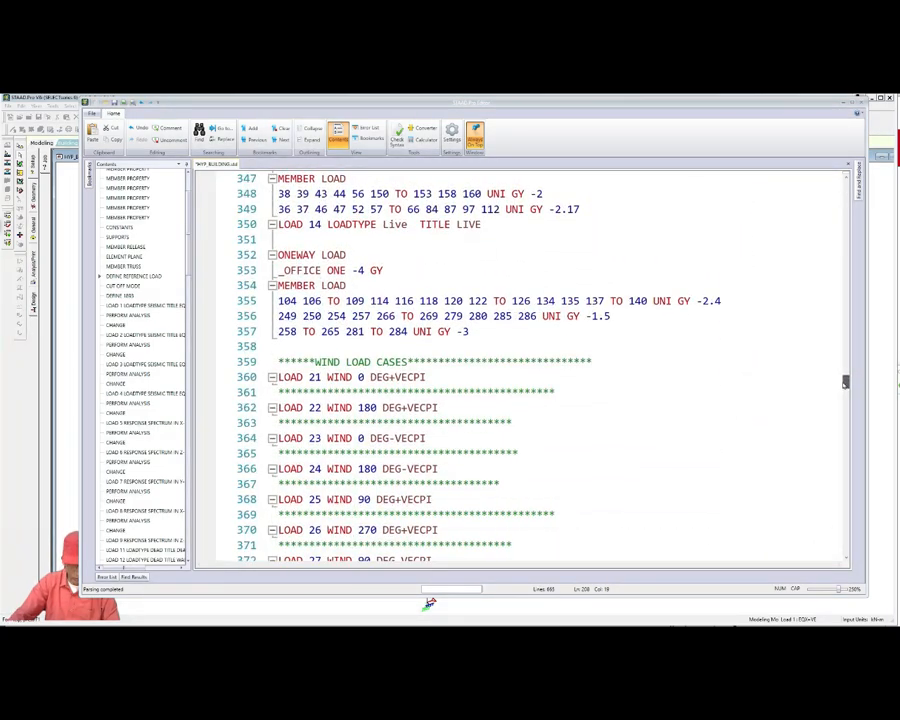
scroll(430, 604, "up", 1)
scroll(430, 604, "up", 4)
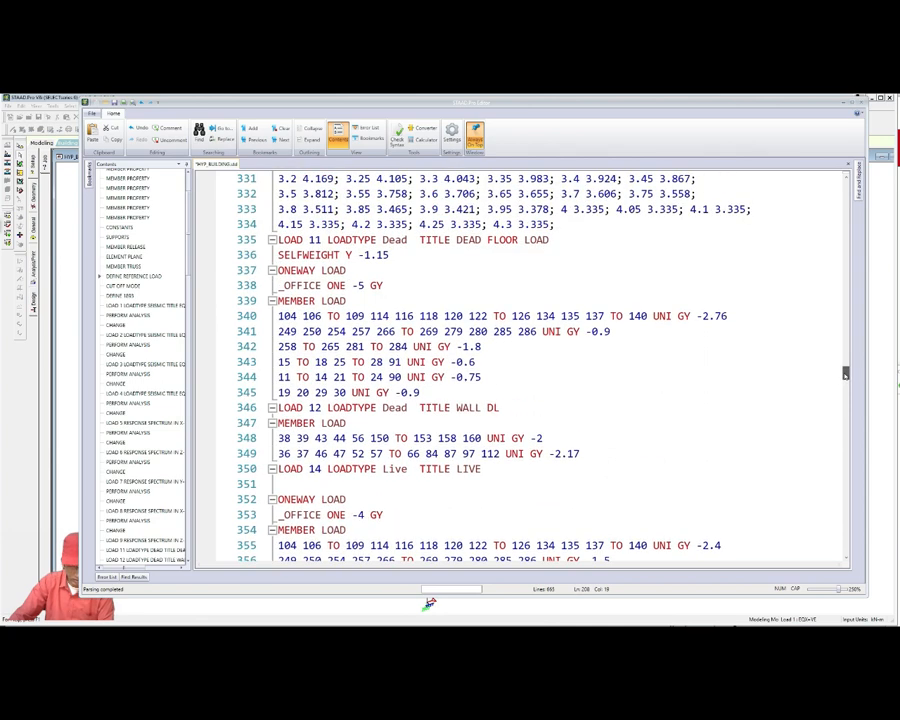
scroll(430, 604, "down", 1)
scroll(430, 604, "down", 1)
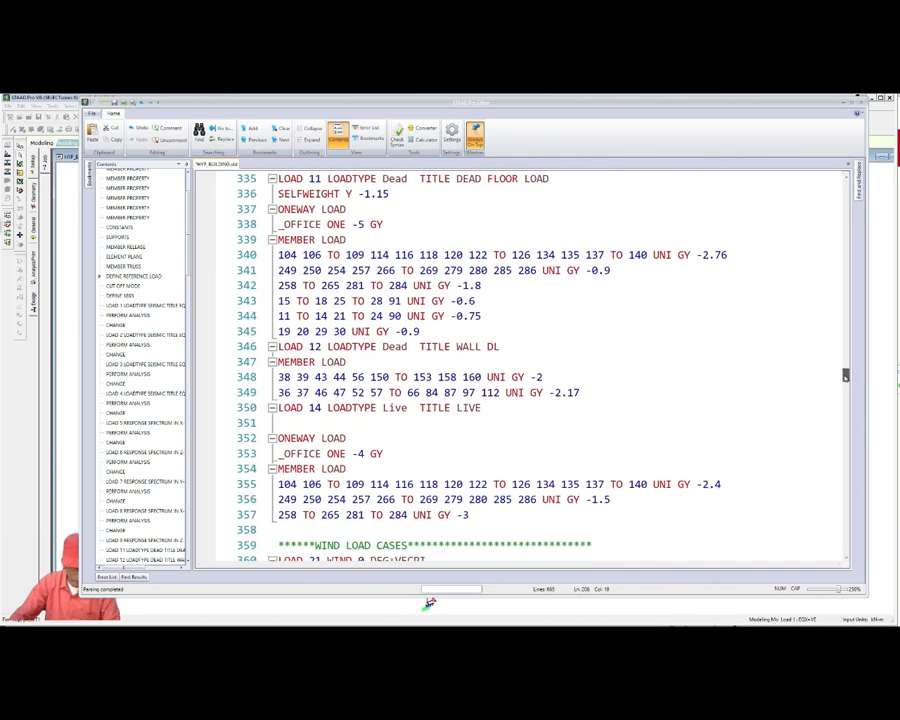
left_click_drag(846, 378, 846, 376)
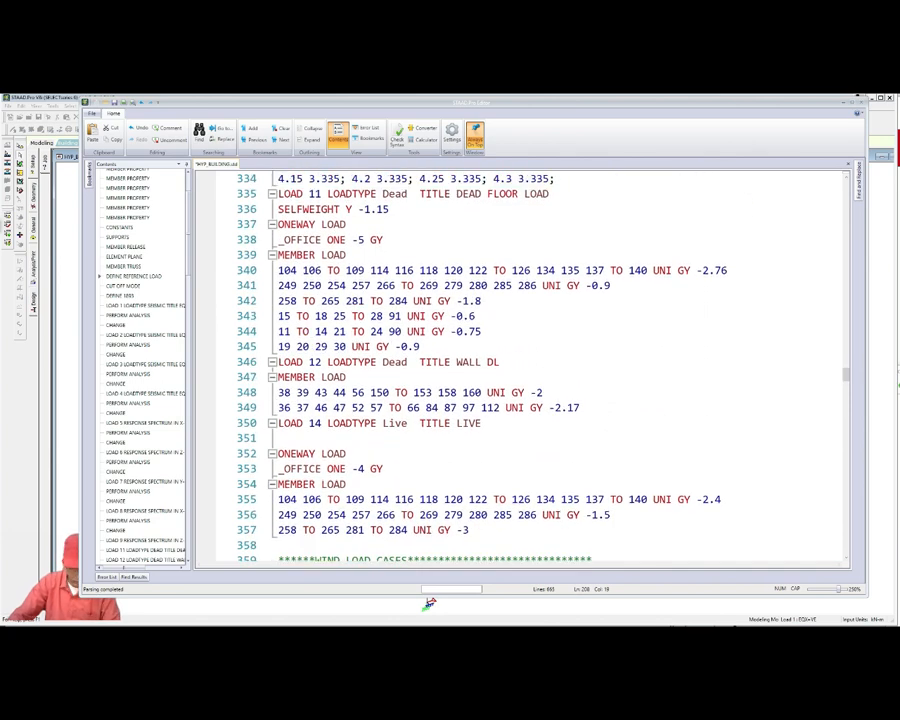
left_click_drag(279, 377, 580, 408)
key("ctrl+c")
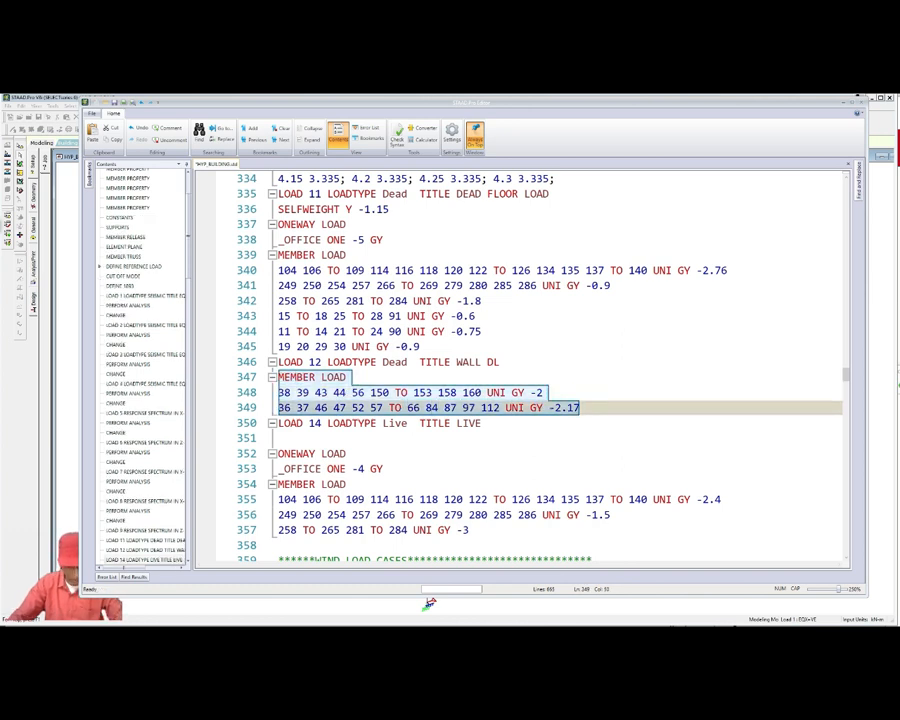
left_click_drag(846, 375, 846, 300)
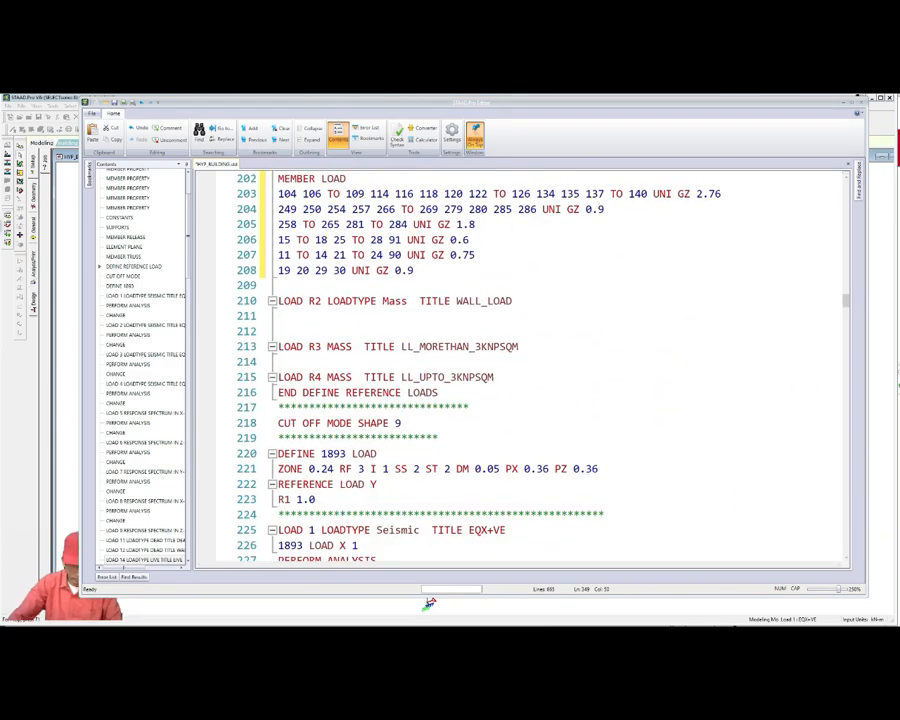
left_click(281, 316)
key("ctrl+v")
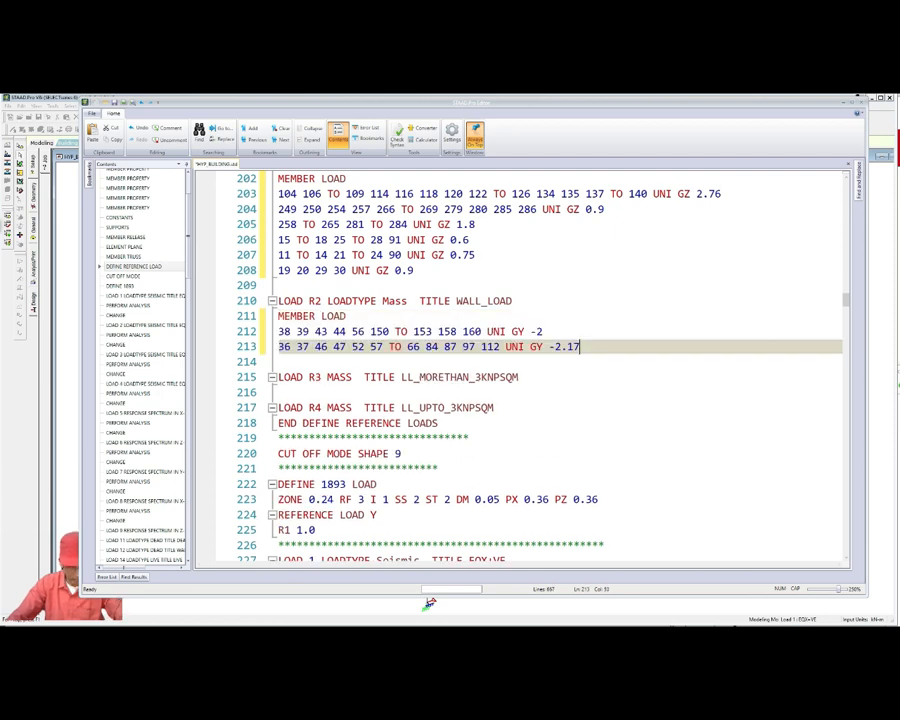
- Make both member load values of the pasted R2 block positive by removing their minus signs
left_click(537, 331)
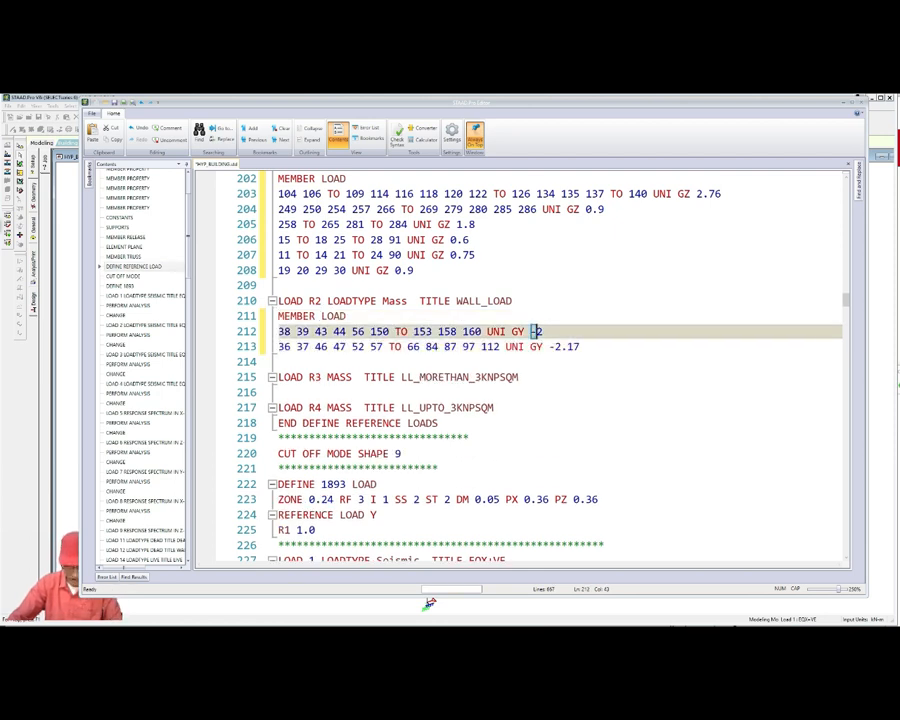
key("BackSpace")
left_click_drag(548, 347, 556, 347)
key("BackSpace")
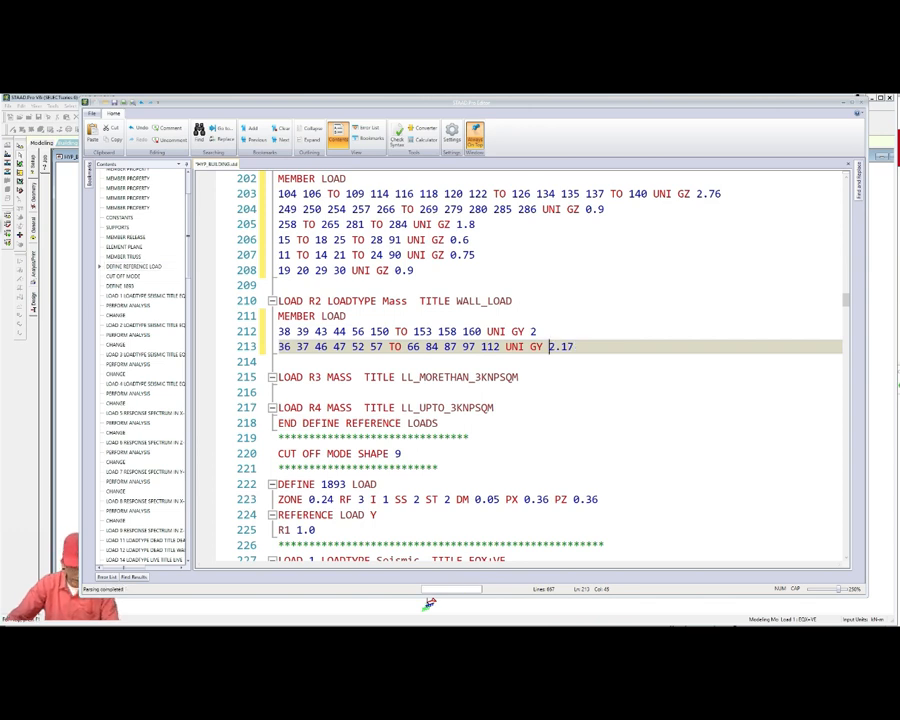
- Duplicate the positive R2 member load block twice below itself, separating the copies with blank lines
left_click_drag(278, 316, 574, 347)
key("ctrl+c")
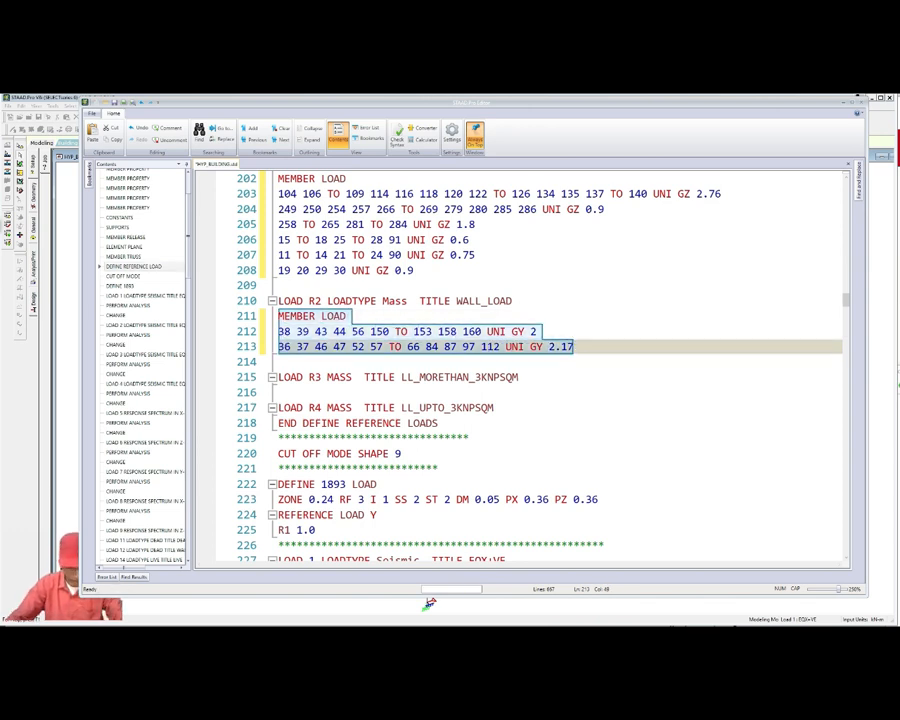
left_click(574, 347)
key("Return")
key("Return")
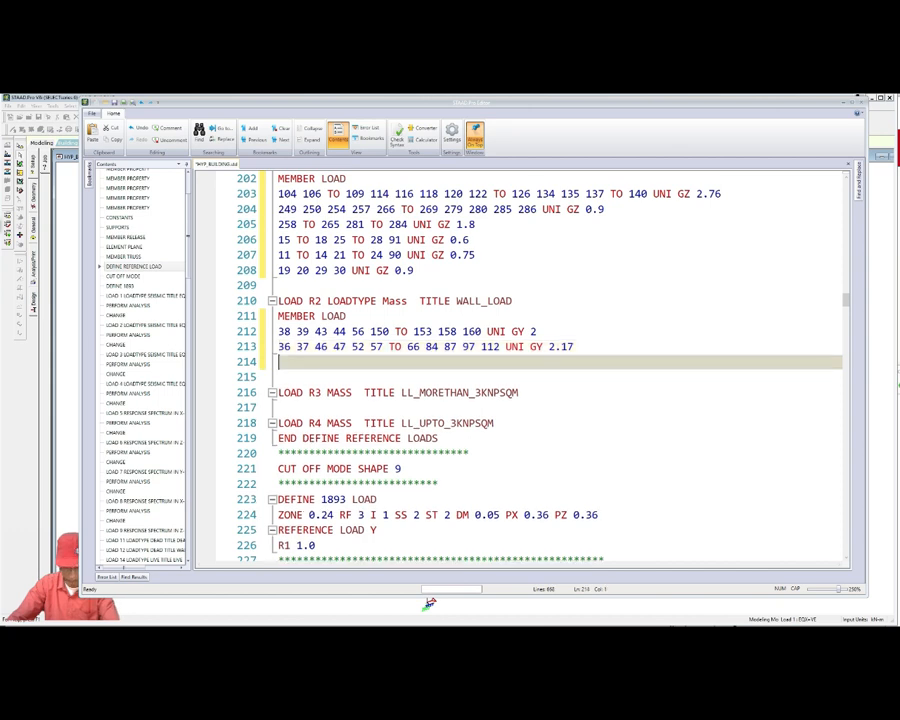
key("ctrl+v")
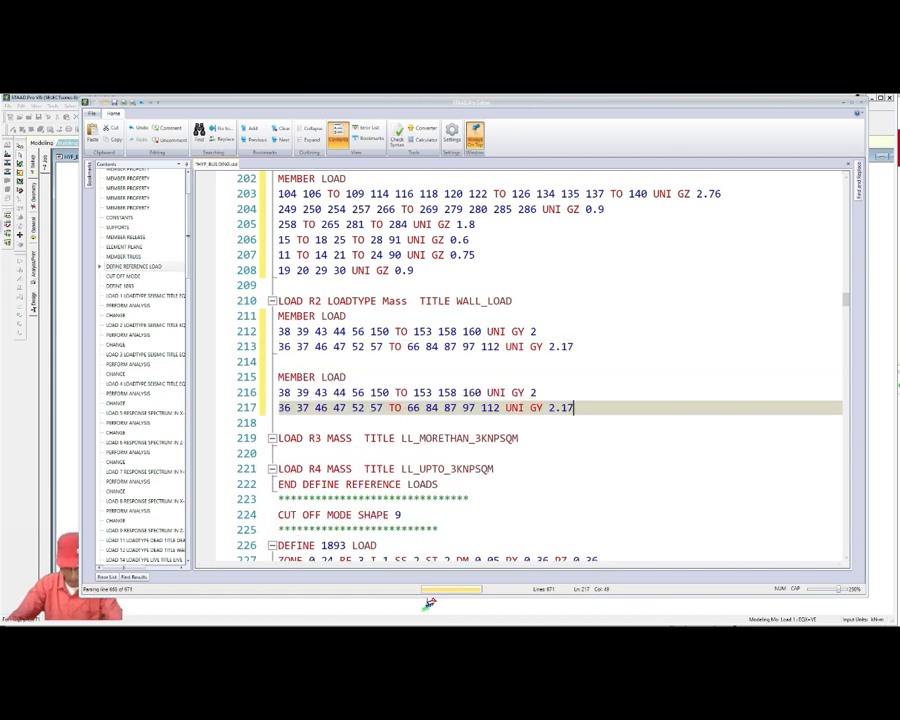
key("Return")
key("Return")
key("ctrl+v")
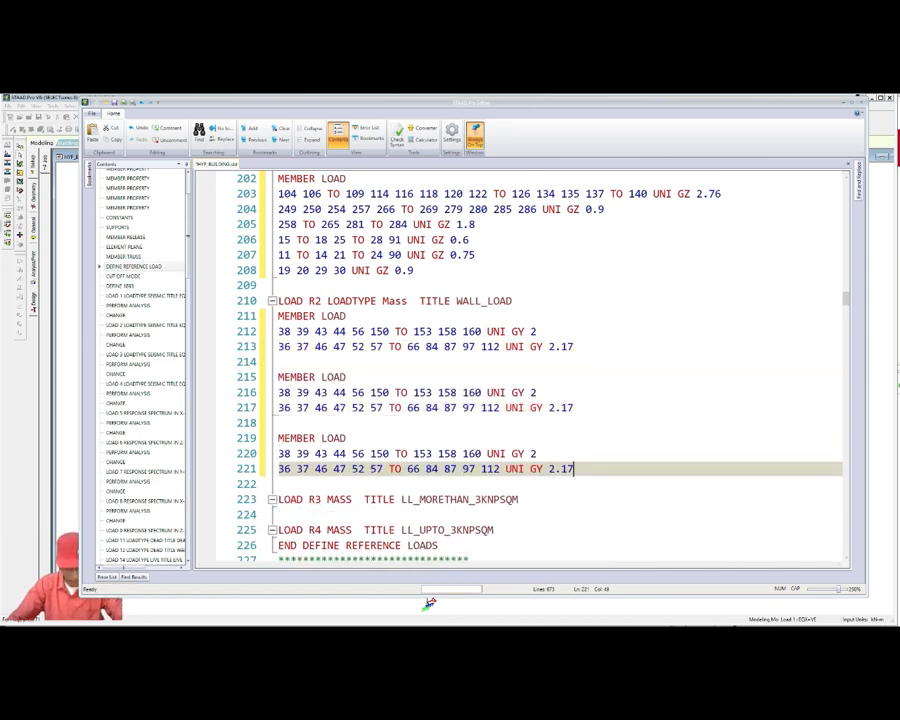
- Change the direction of both member load lines in the first R2 block to GX
left_click(520, 331)
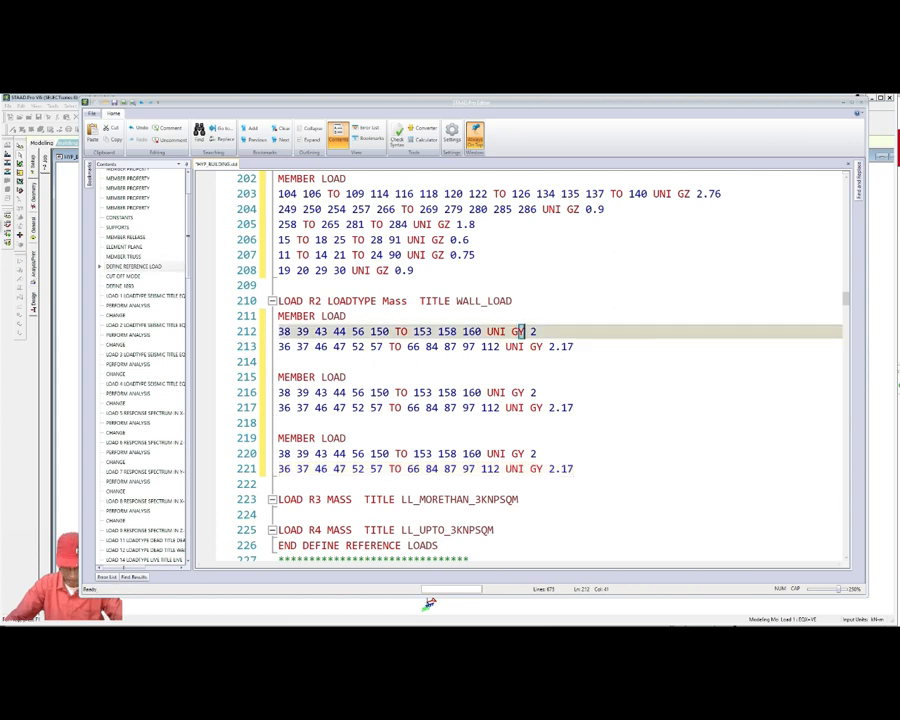
key("BackSpace")
type("X")
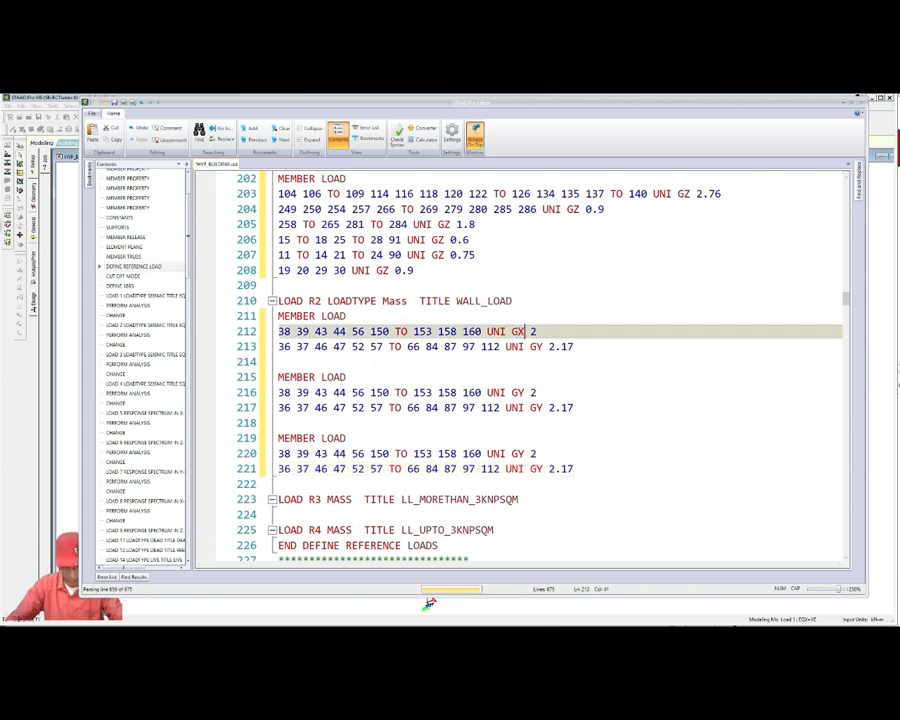
left_click(541, 346)
type("X")
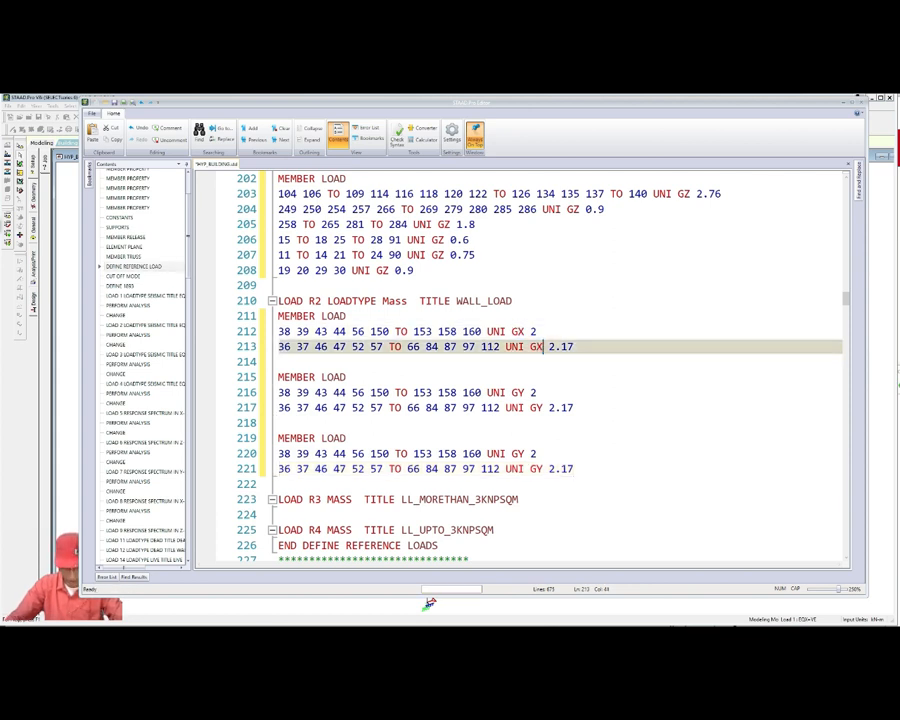
- Change the direction of both member load lines in the third R2 block to GZ
left_click(519, 454)
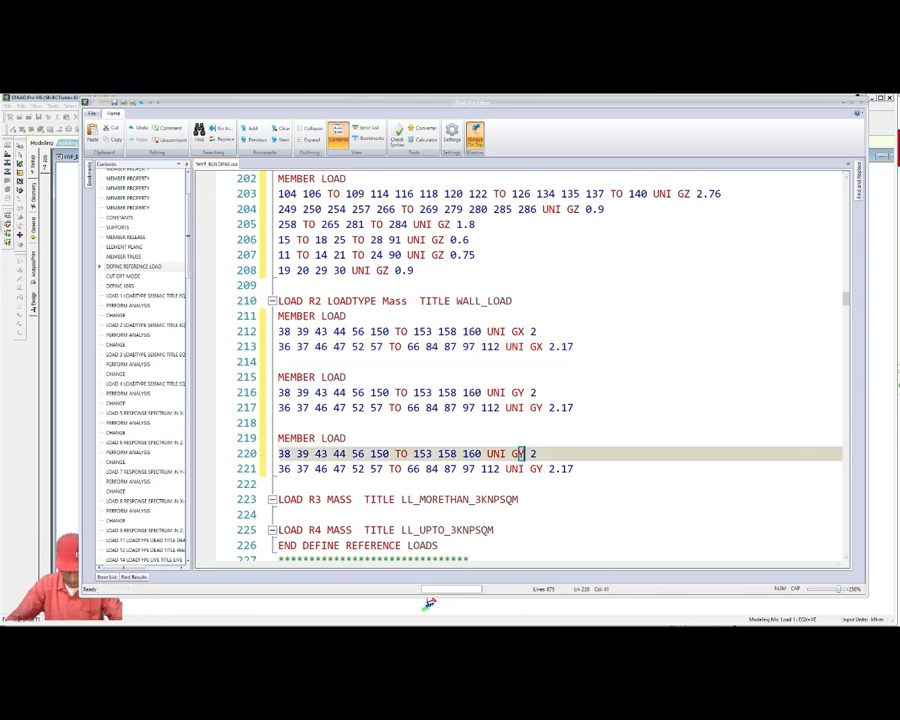
key("Delete")
type("Z")
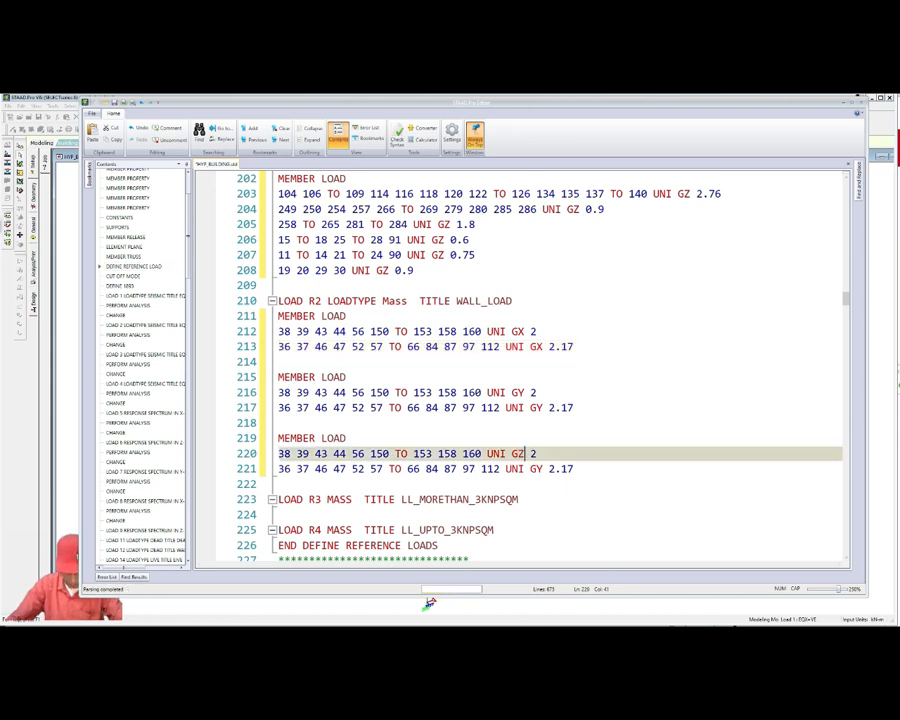
left_click_drag(536, 469, 543, 469)
type("Z")
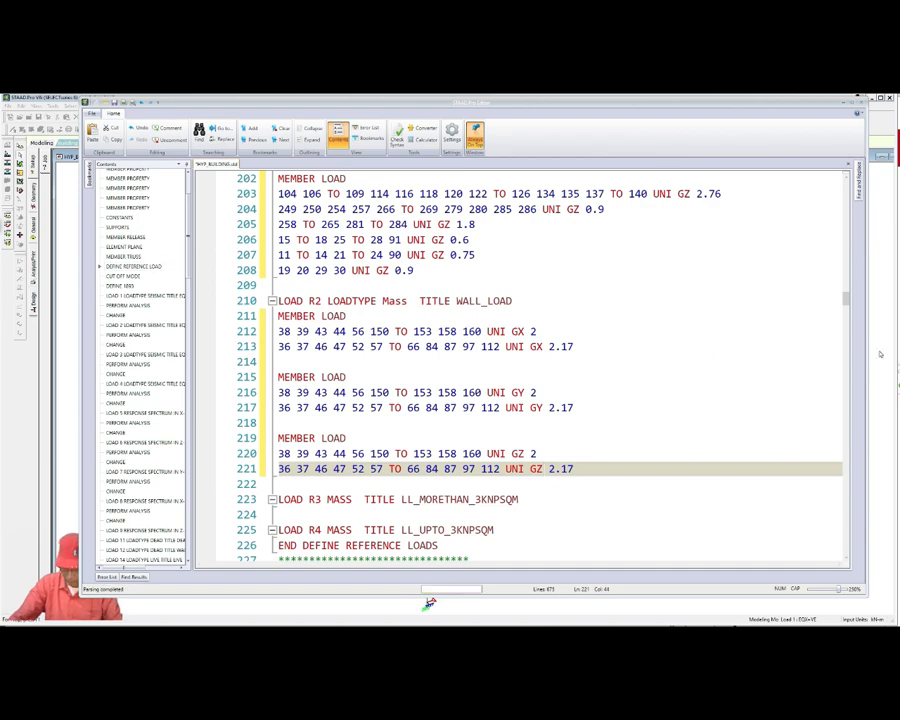
left_click(580, 408)
- Copy the ONEWAY LOAD lines, the MEMBER LOAD heading and its first load line, ending in -2.4, from load case 14 LIVE
scroll(580, 408, "down", 5)
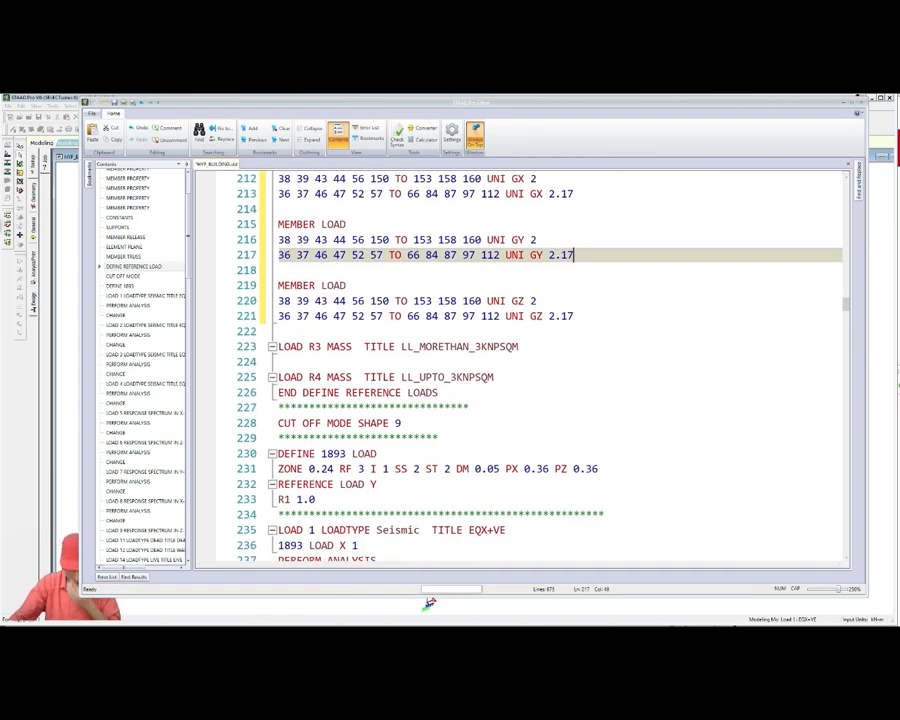
scroll(430, 603, "down", 14)
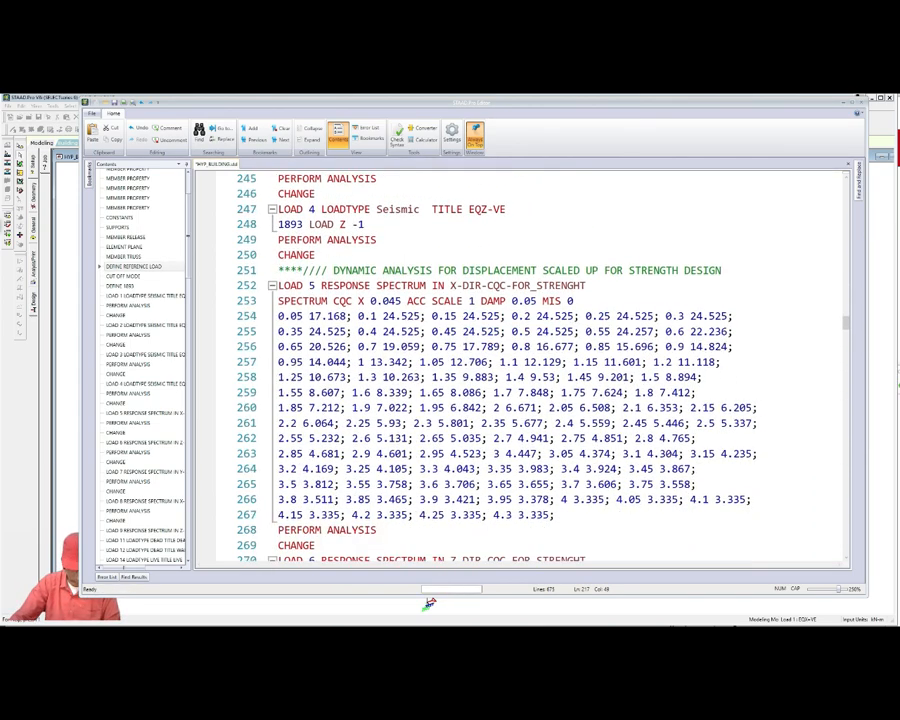
scroll(430, 603, "down", 13)
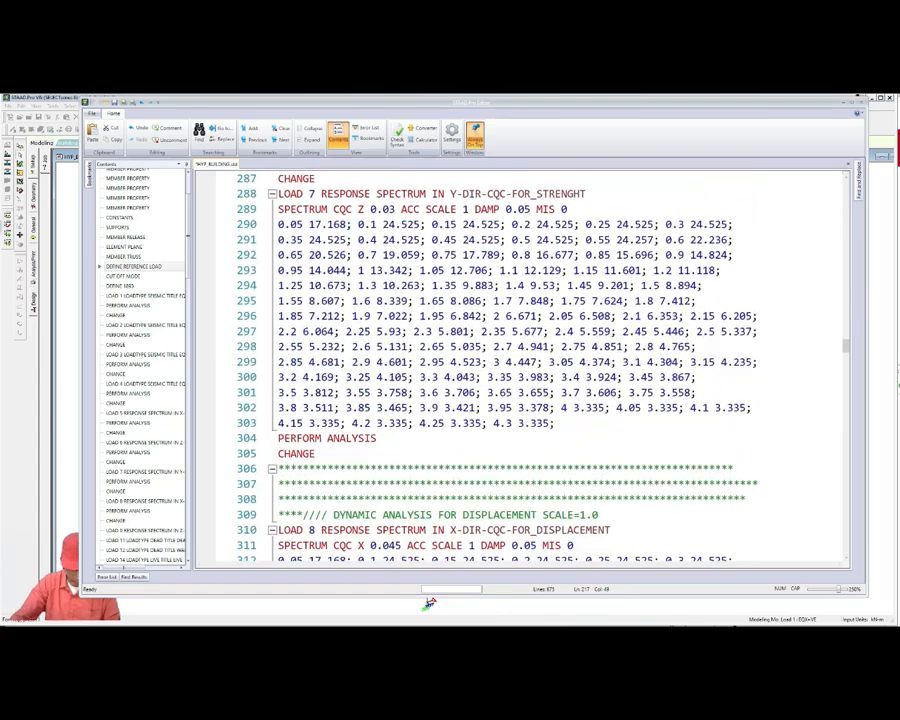
scroll(430, 603, "down", 9)
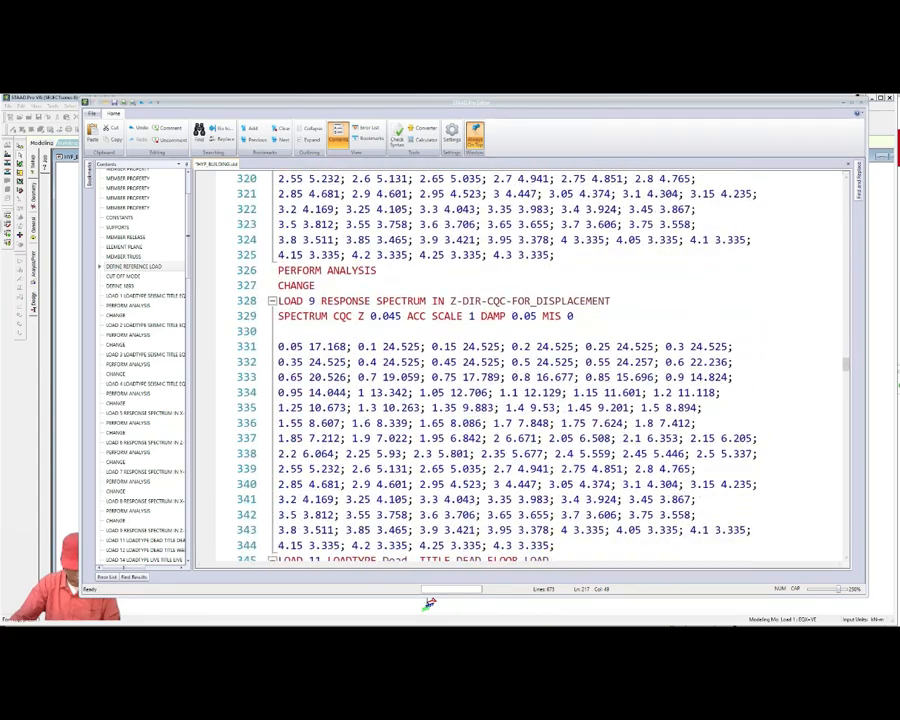
scroll(430, 603, "up", 20)
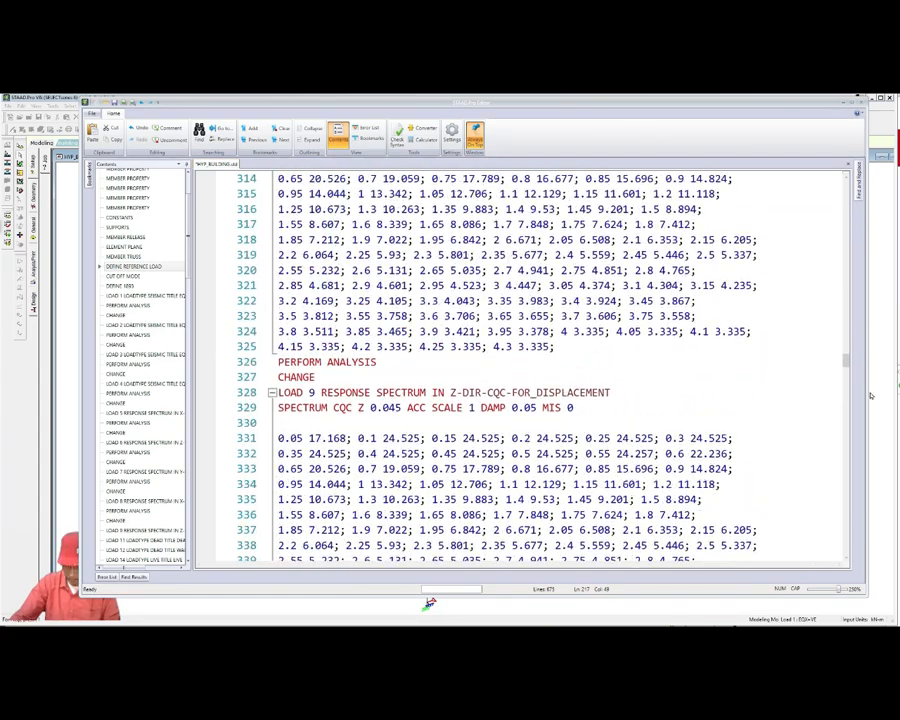
scroll(837, 319, "up", 7)
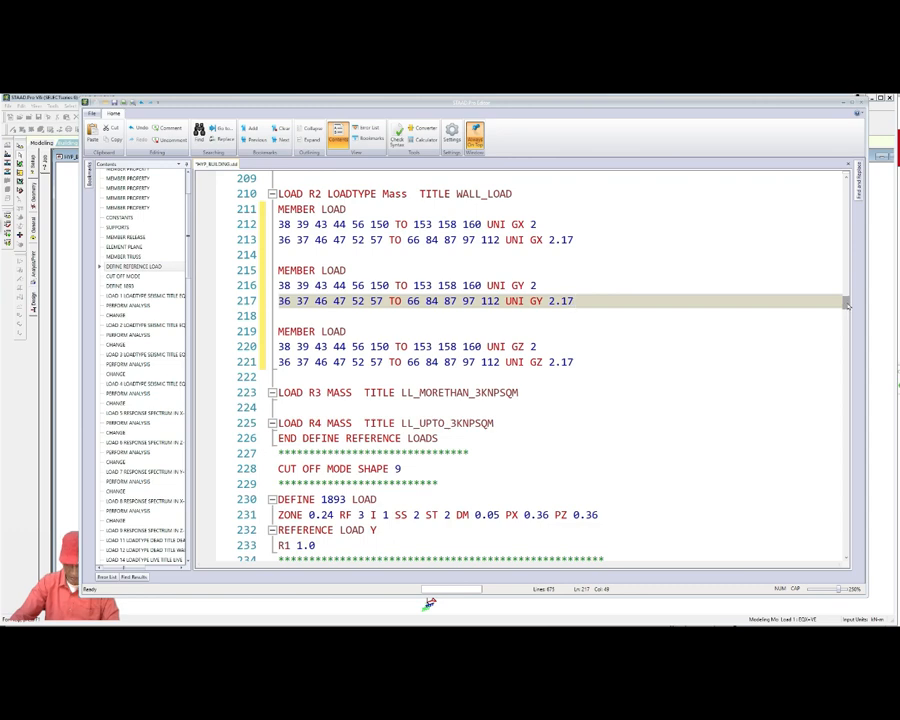
left_click_drag(846, 303, 848, 380)
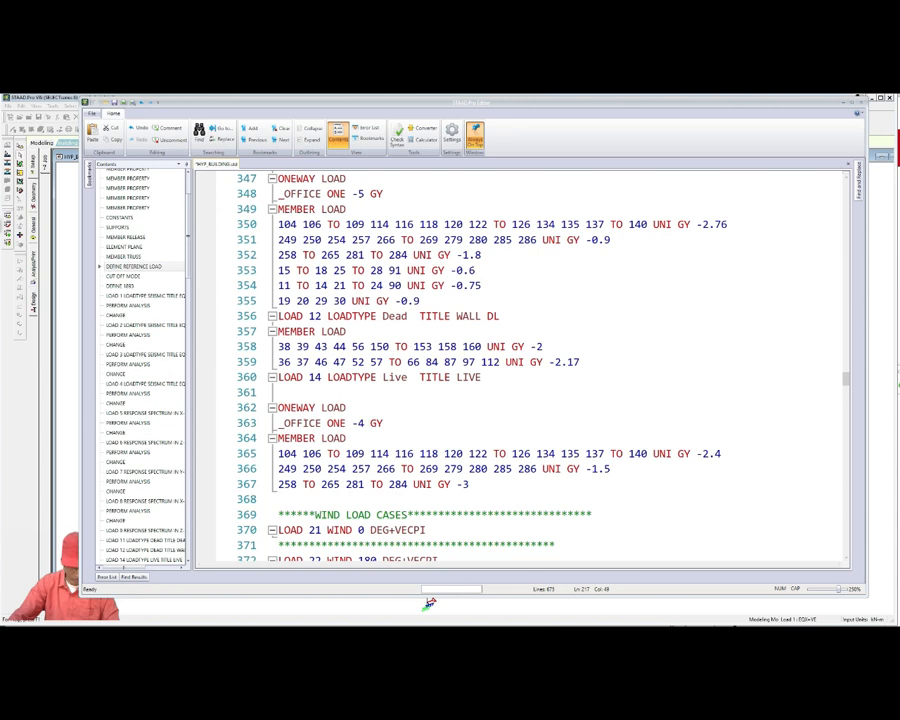
left_click_drag(279, 408, 346, 438)
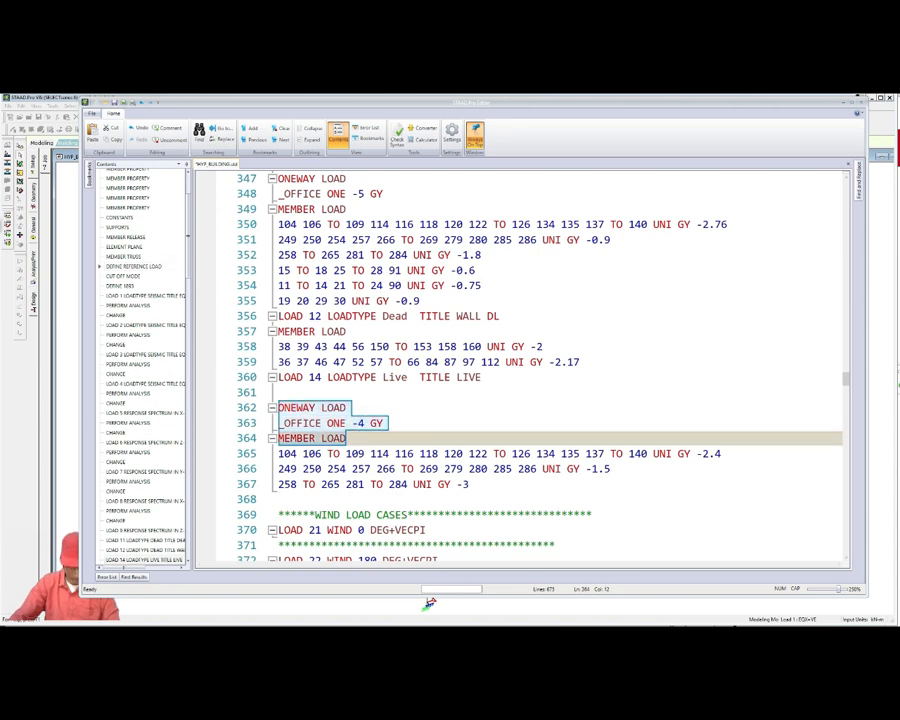
key("shift+Down")
key("shift+Right")
key("shift+Right")
key("shift+Right")
key("shift+Right")
key("shift+Right")
key("shift+Right")
key("shift+Right")
key("shift+Right")
key("shift+Right")
key("shift+Right")
key("shift+Right")
key("shift+Right")
key("shift+Right")
key("shift+Right")
key("shift+Right")
key("shift+Right")
key("shift+Right")
key("shift+Right")
key("shift+Right")
key("shift+Right")
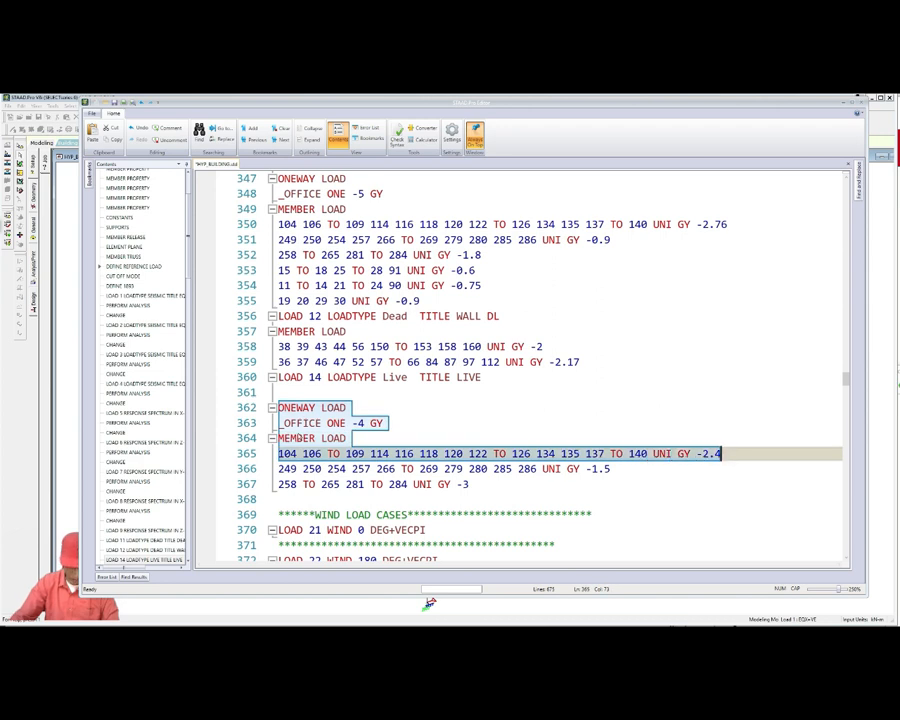
right_click(316, 426)
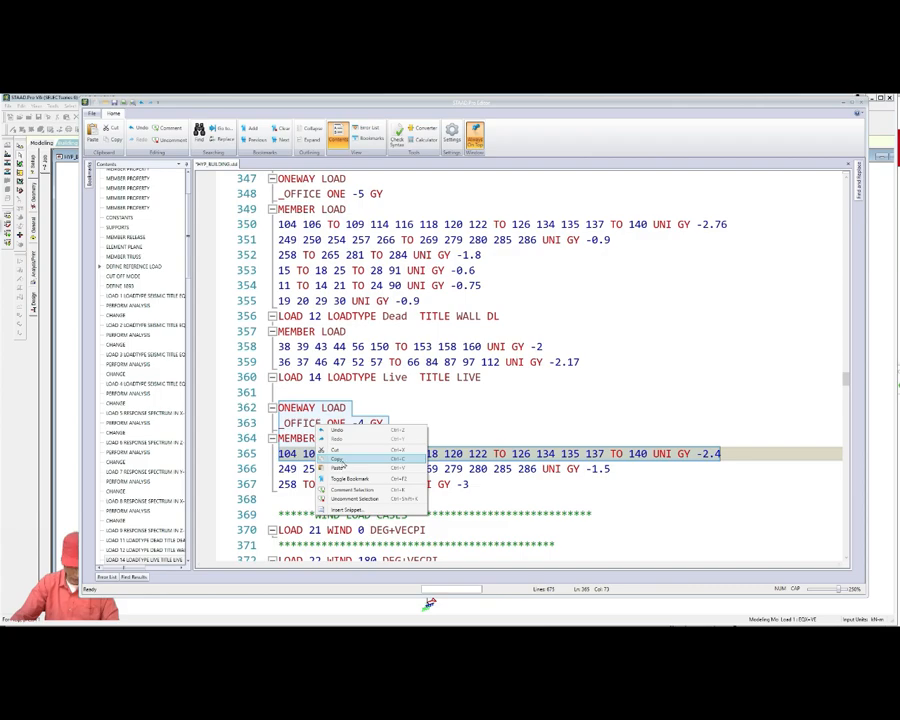
left_click(340, 459)
- Paste the copied live load lines on a new line below the LOAD R3 LL_MORETHAN_3KNPSQM heading
scroll(343, 460, "up", 5)
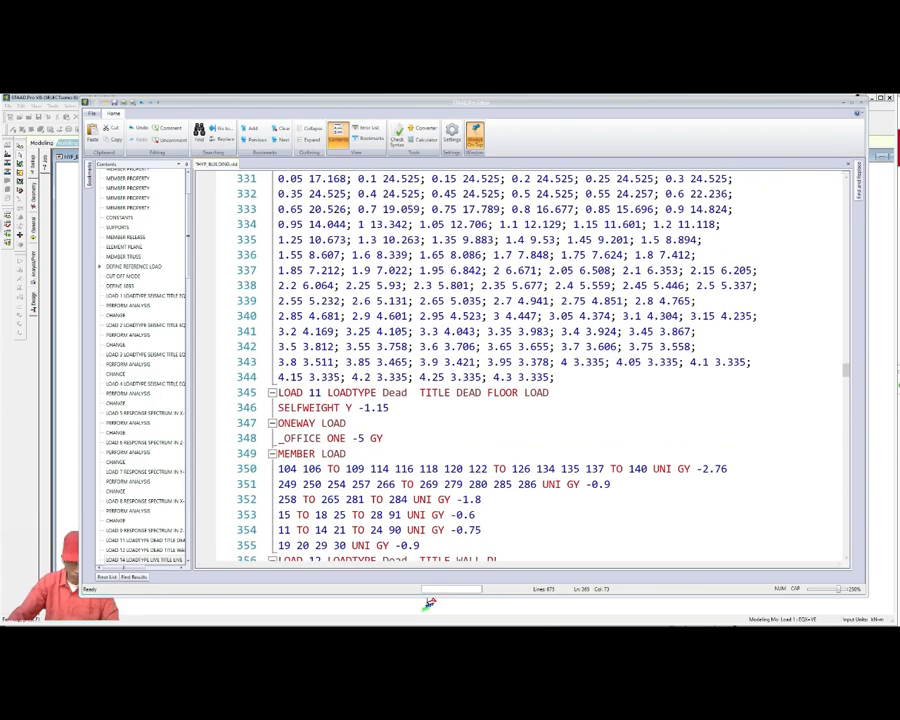
scroll(428, 604, "up", 16)
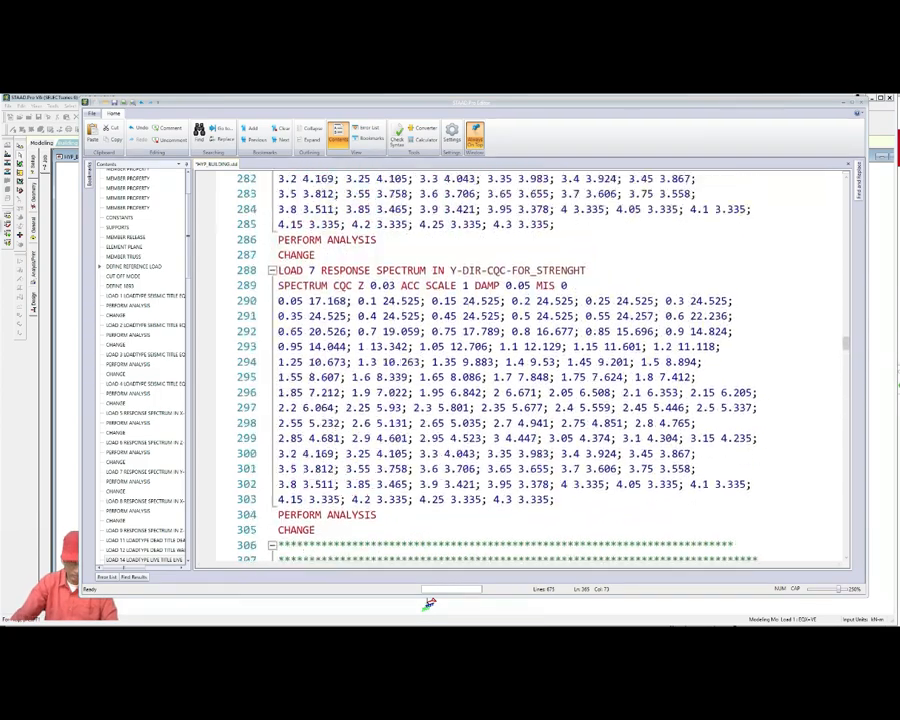
scroll(429, 604, "up", 15)
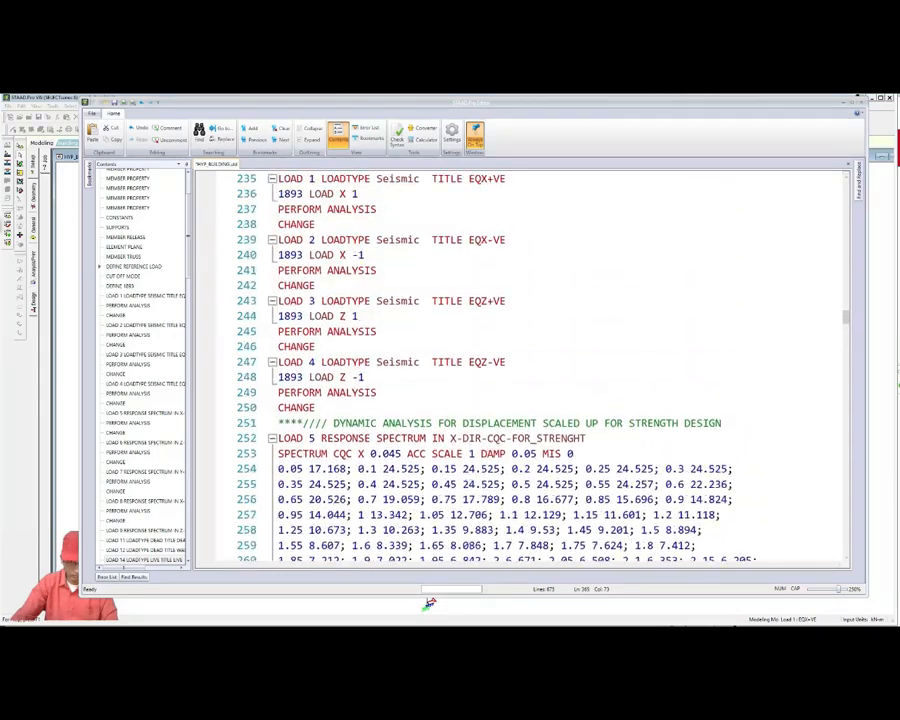
scroll(429, 604, "up", 7)
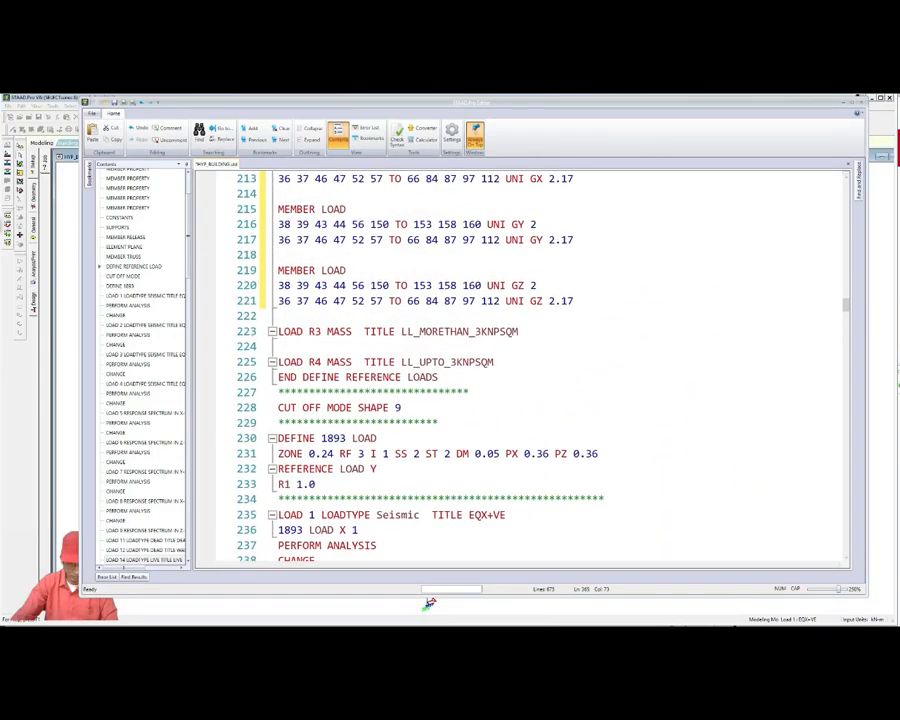
left_click(520, 332)
key("Return")
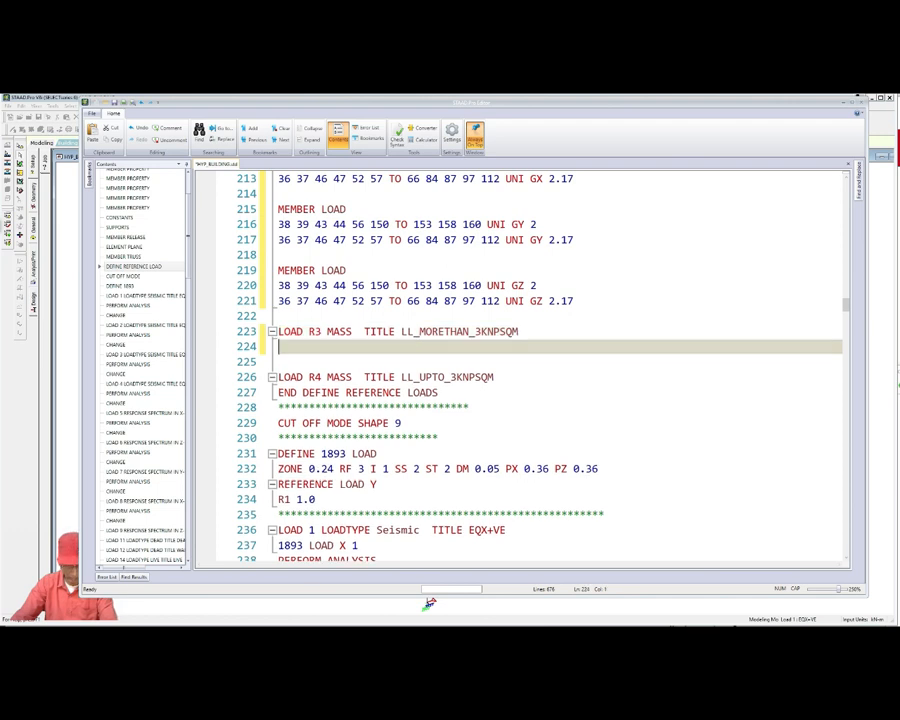
key("ctrl+v")
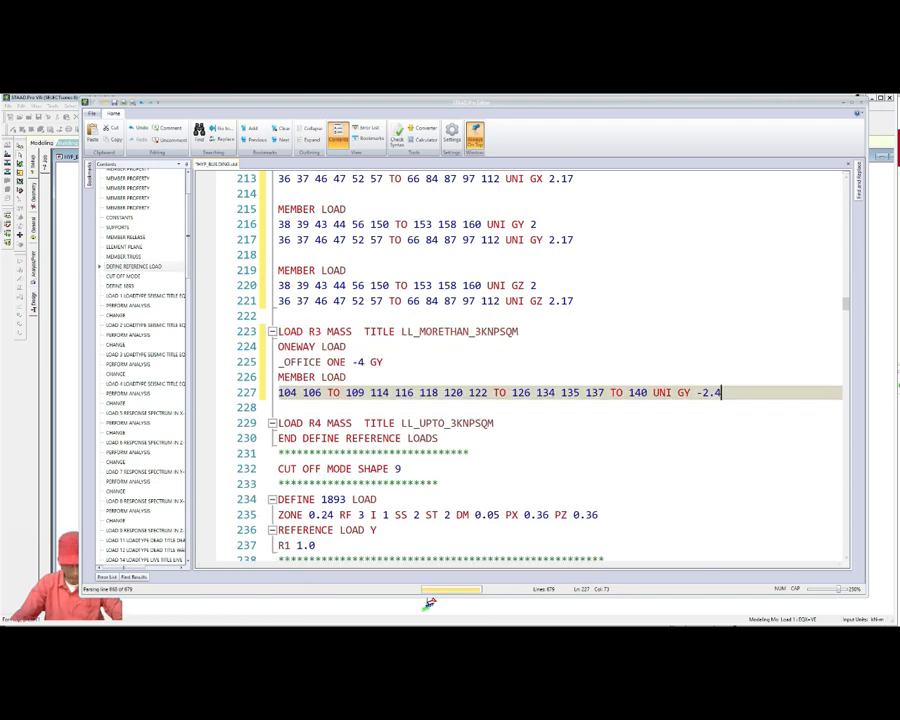
- Make the _OFFICE one-way load and the member load value of the pasted R3 block positive by removing their minus signs
left_click_drag(352, 362, 358, 363)
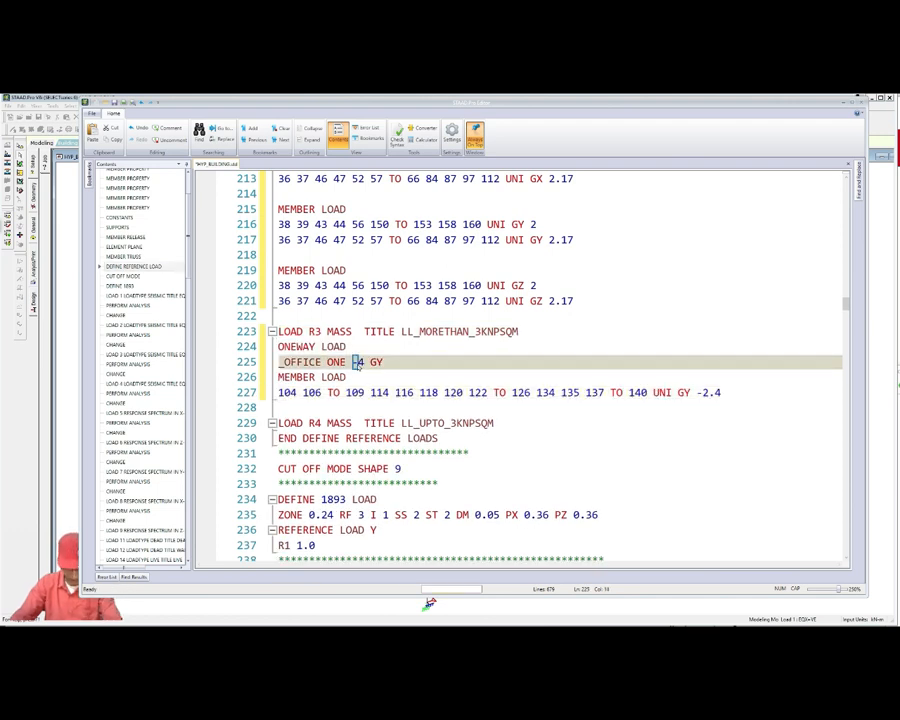
key("Delete")
left_click_drag(697, 393, 703, 393)
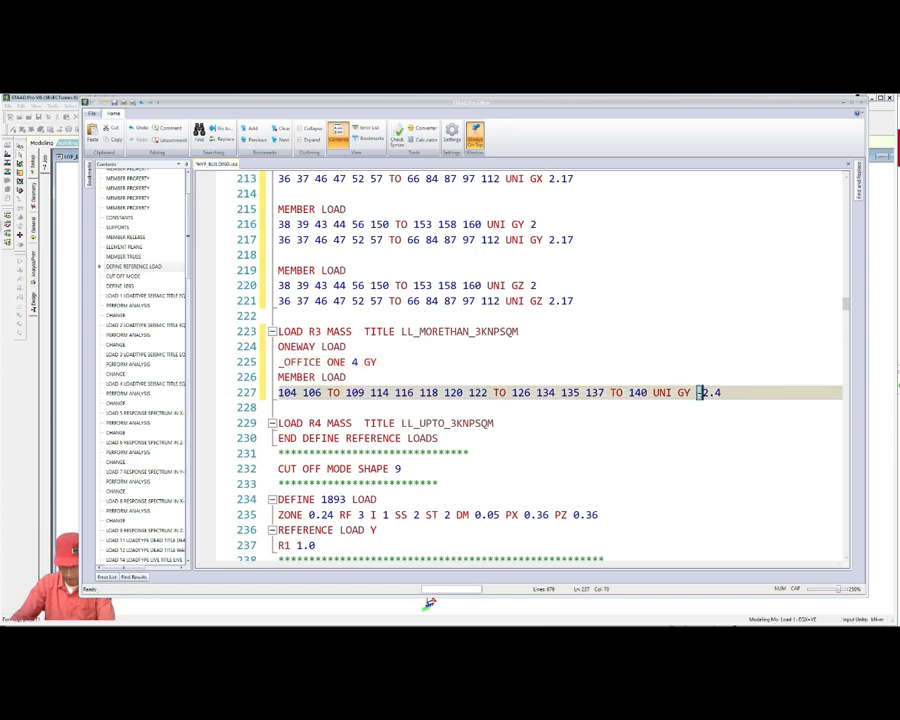
key("Delete")
- Duplicate the positive R3 one-way and member load block twice below itself, separating the copies with blank lines
left_click_drag(278, 346, 715, 392)
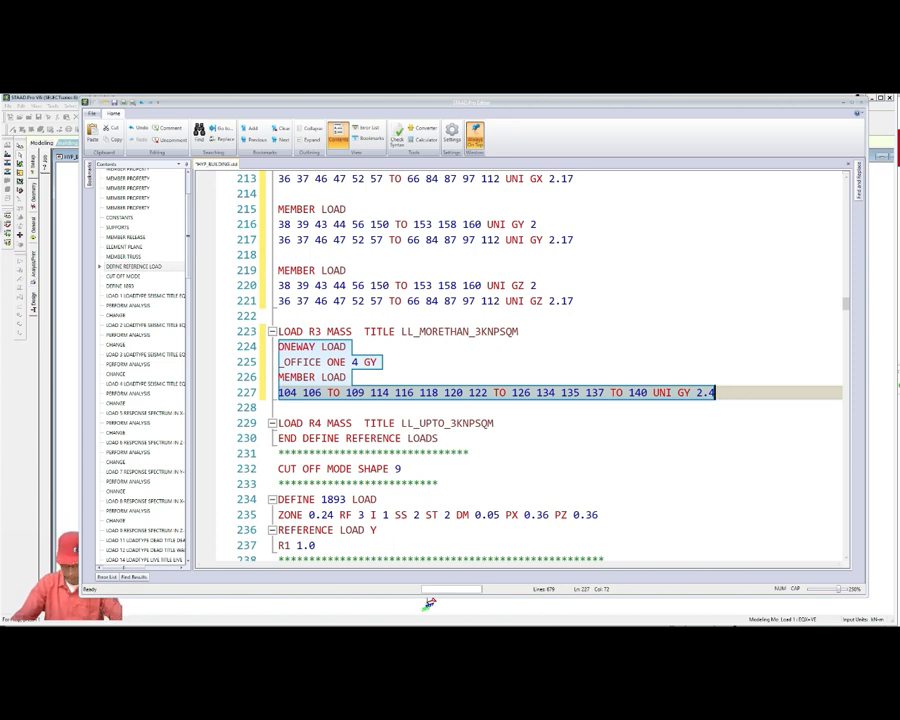
left_click(713, 396)
key("Return")
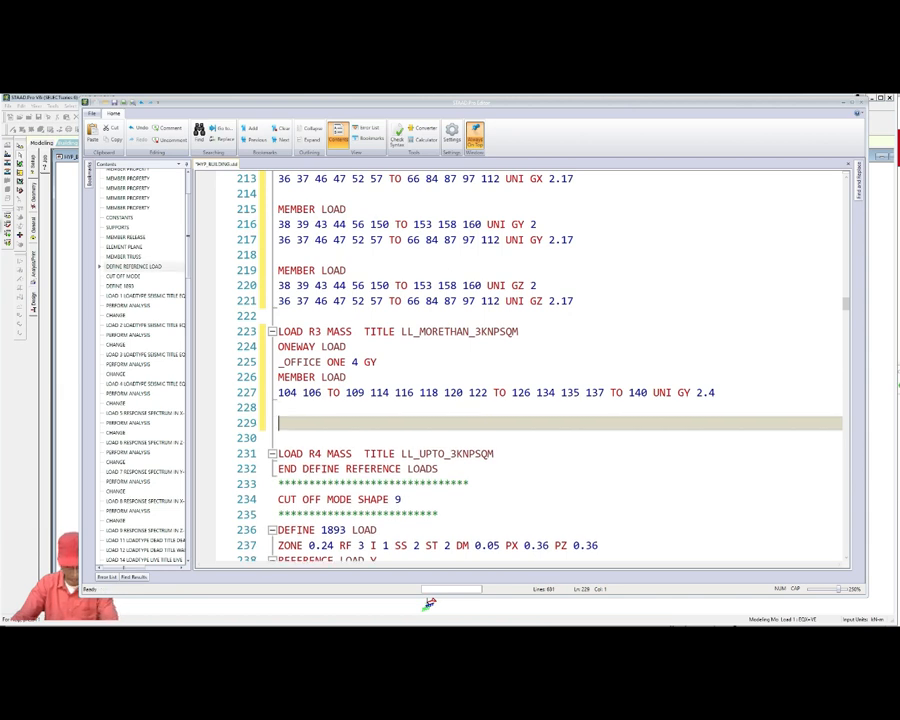
key("ctrl+v")
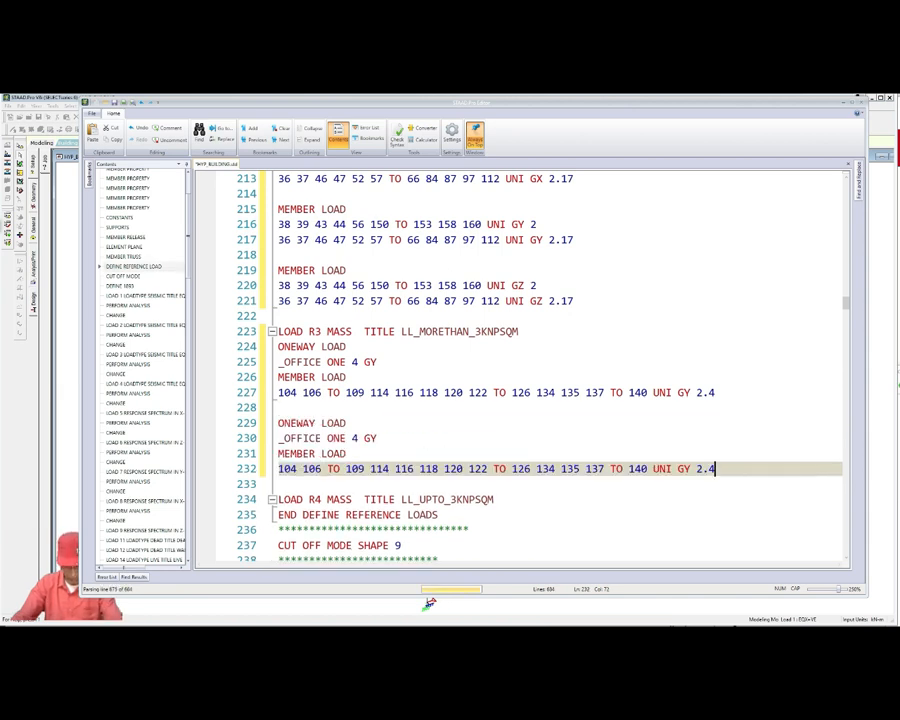
key("Return")
key("Return")
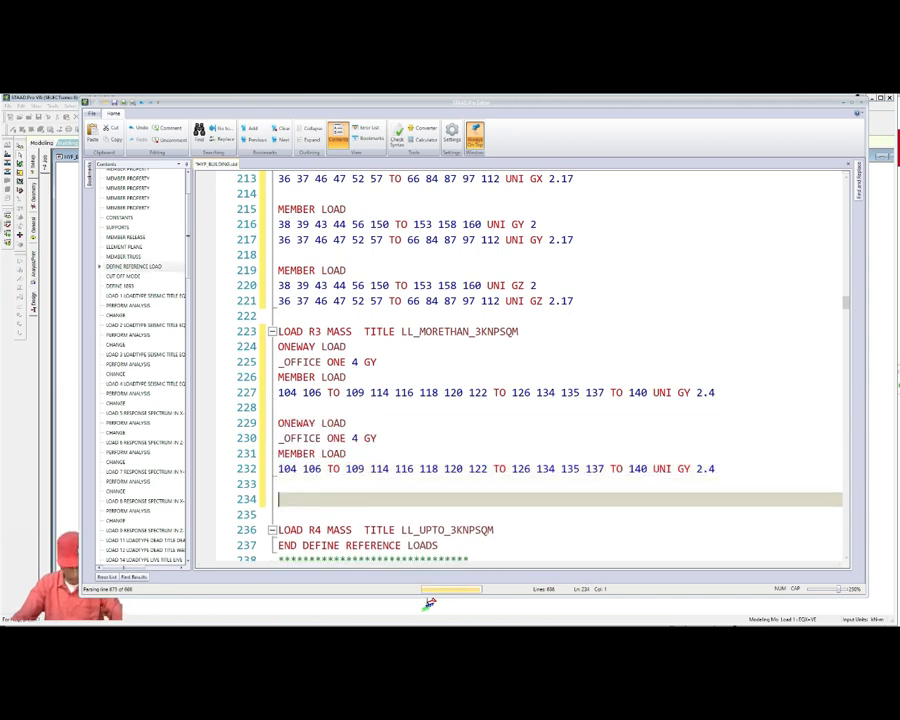
key("ctrl+v")
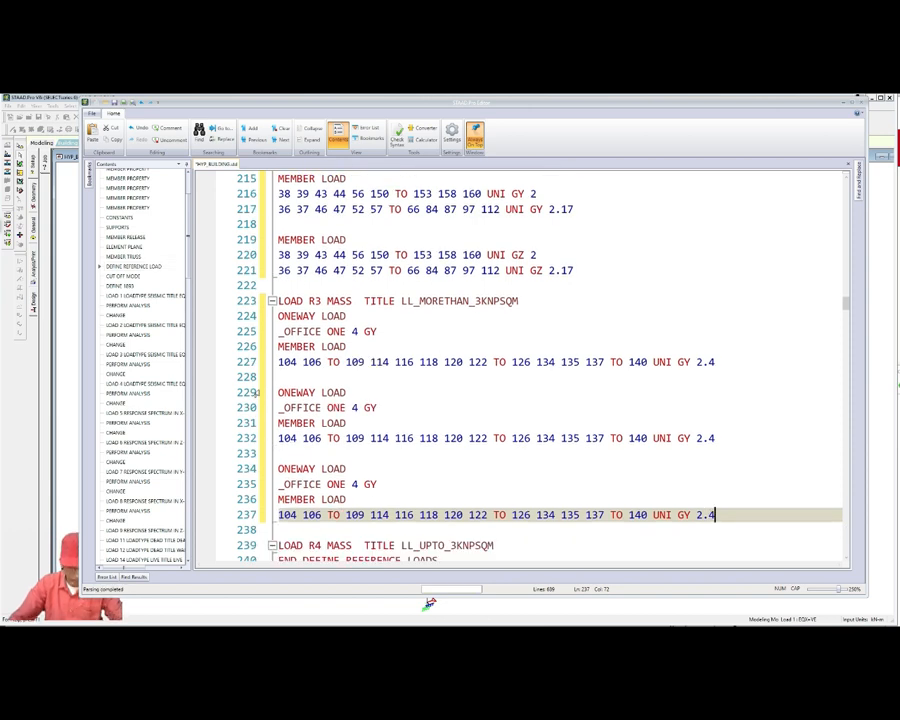
- Fill the two blank lines between the R3 load blocks with asterisk comment separators, *** and ****
left_click(280, 377)
type("***")
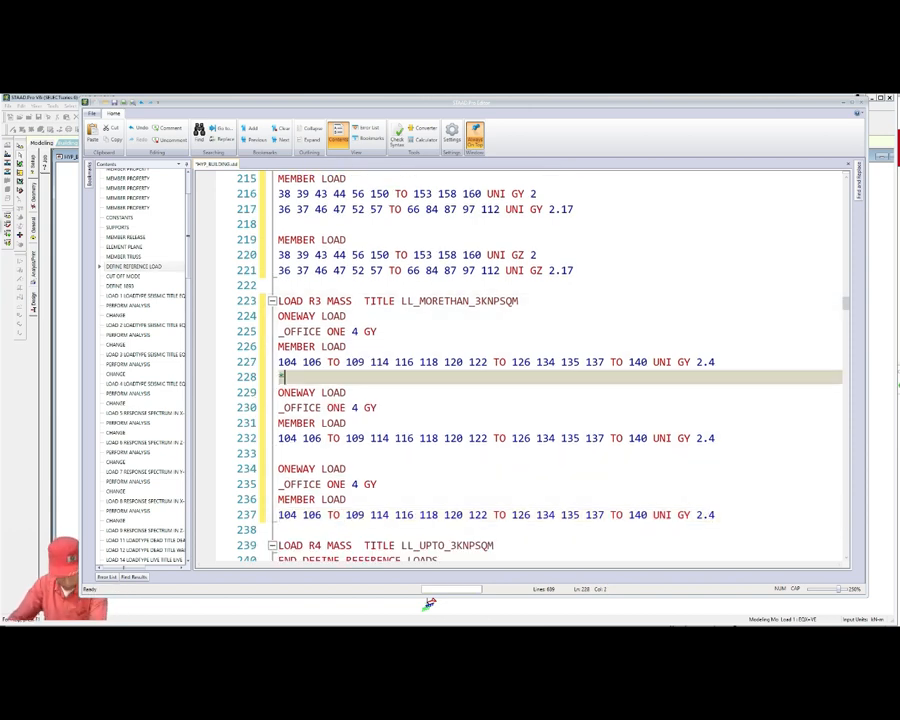
key("Down")
key("Down")
key("Down")
key("Down")
key("Down")
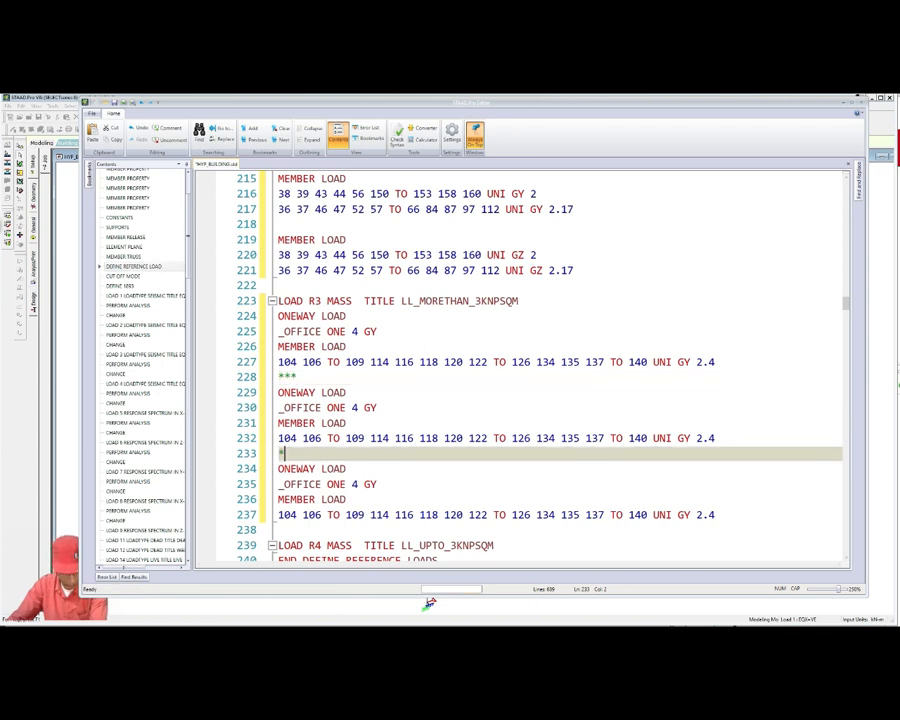
type("****")
- Change the direction of the _OFFICE one-way load and the member load in the first R3 block to GX
key("Up")
key("Up")
key("Up")
key("Up")
key("Up")
key("Up")
key("Up")
key("Up")
key("End")
key("BackSpace")
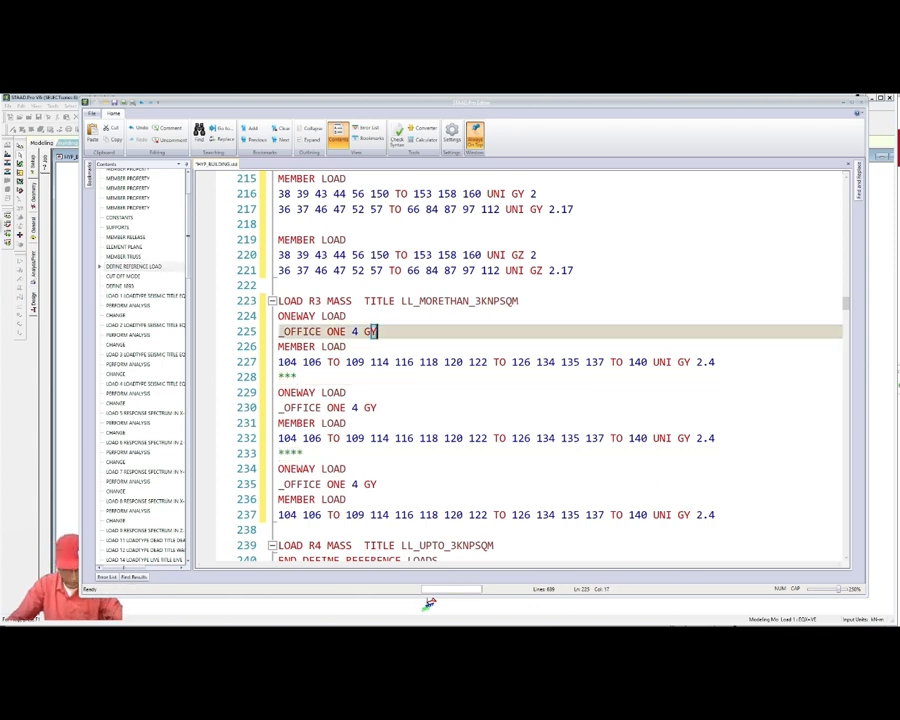
type("X")
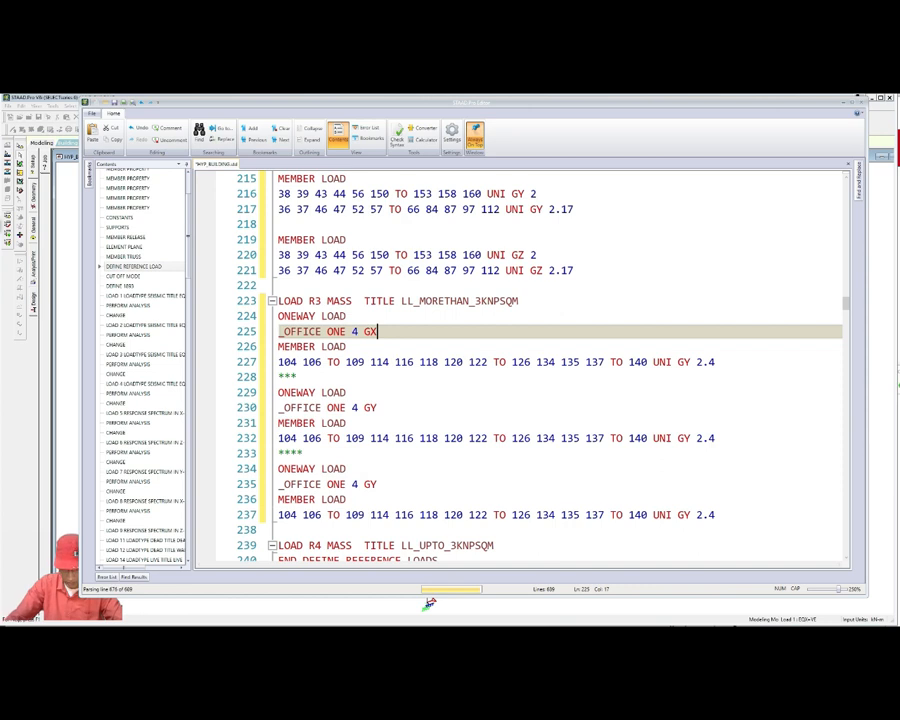
key("Down")
key("Down")
key("End")
key("Left")
key("Left")
key("Left")
key("Left")
key("BackSpace")
type("X")
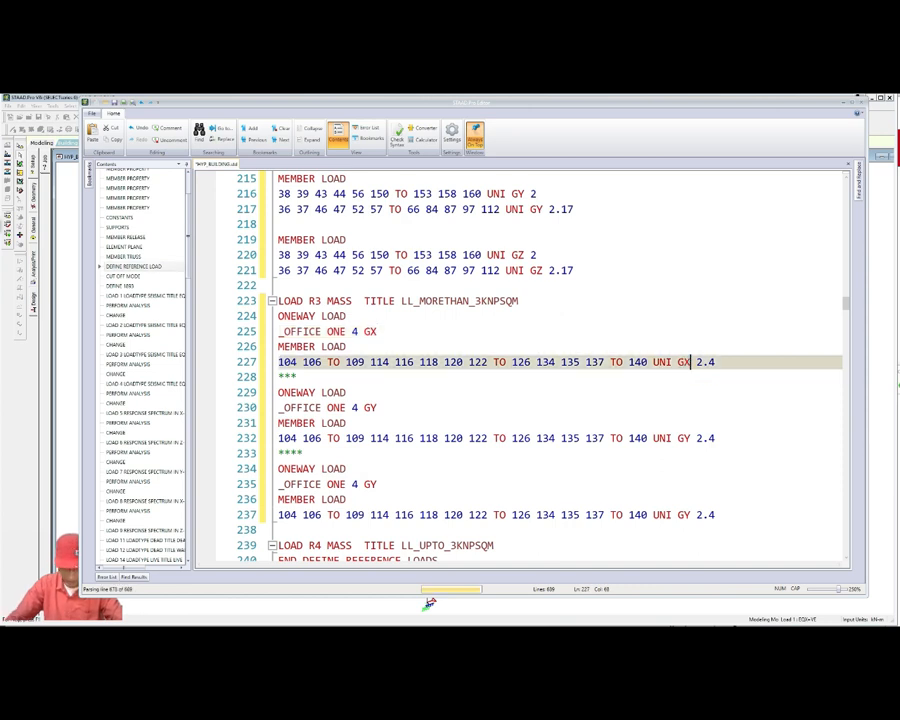
scroll(561, 314, "down", 1)
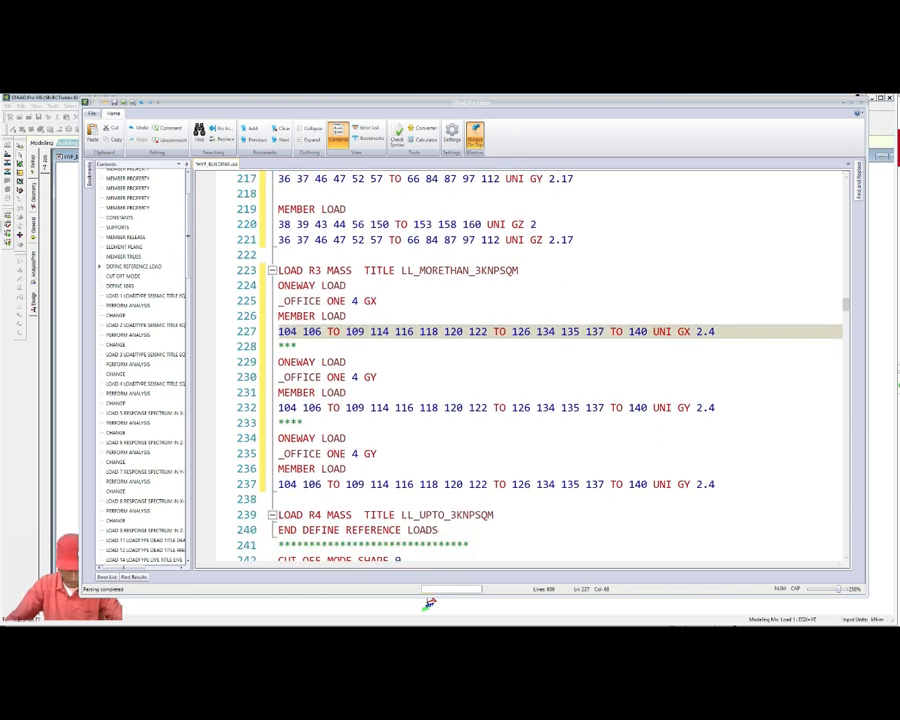
- Change the direction of the _OFFICE one-way load and the member load in the third R3 block to GZ
scroll(558, 368, "down", 1)
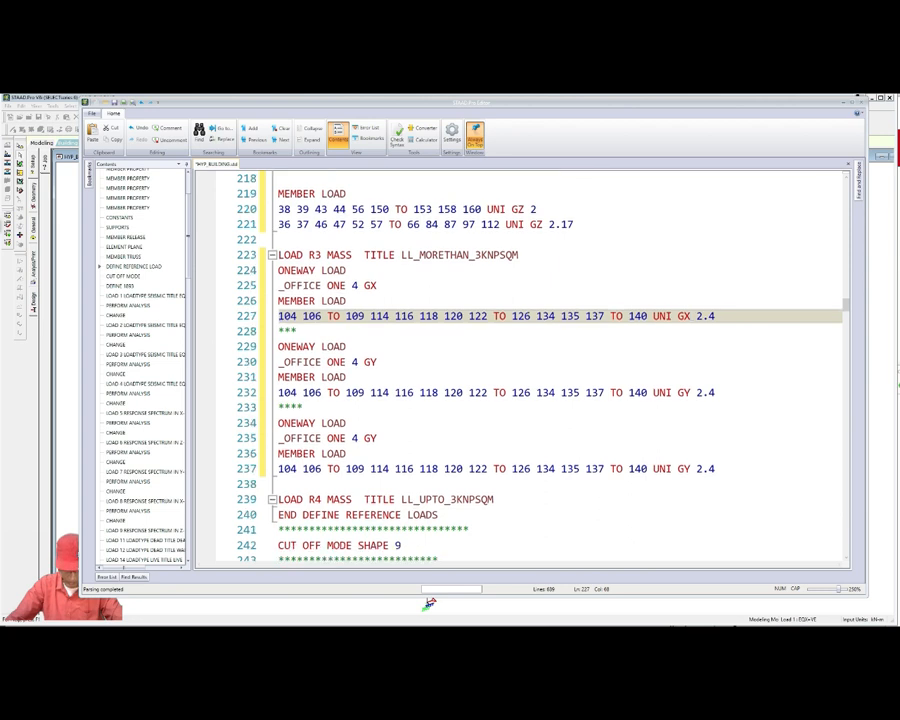
left_click_drag(370, 438, 378, 438)
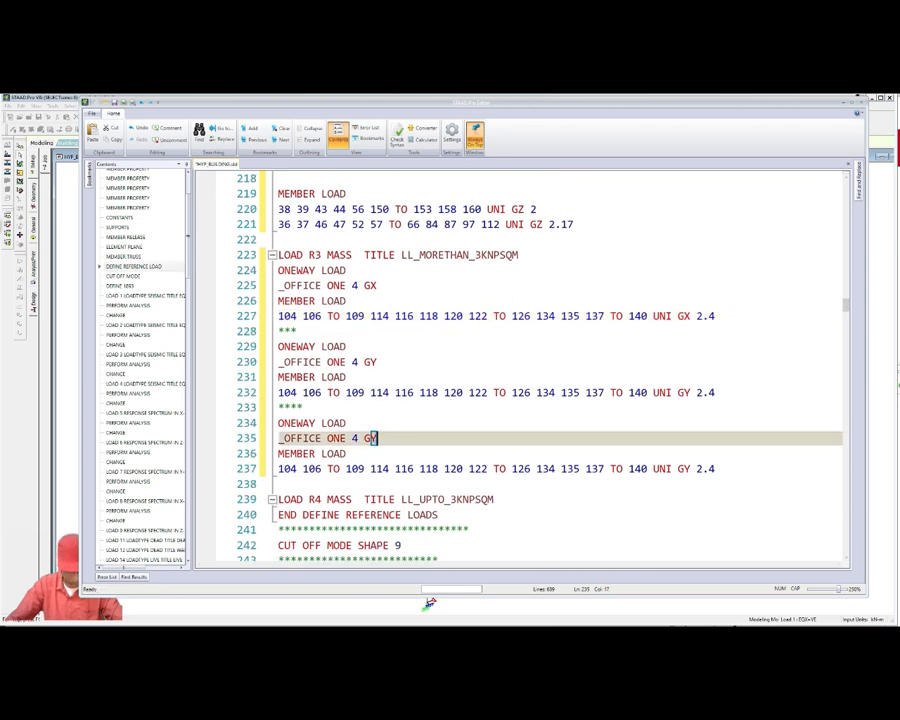
type("Z")
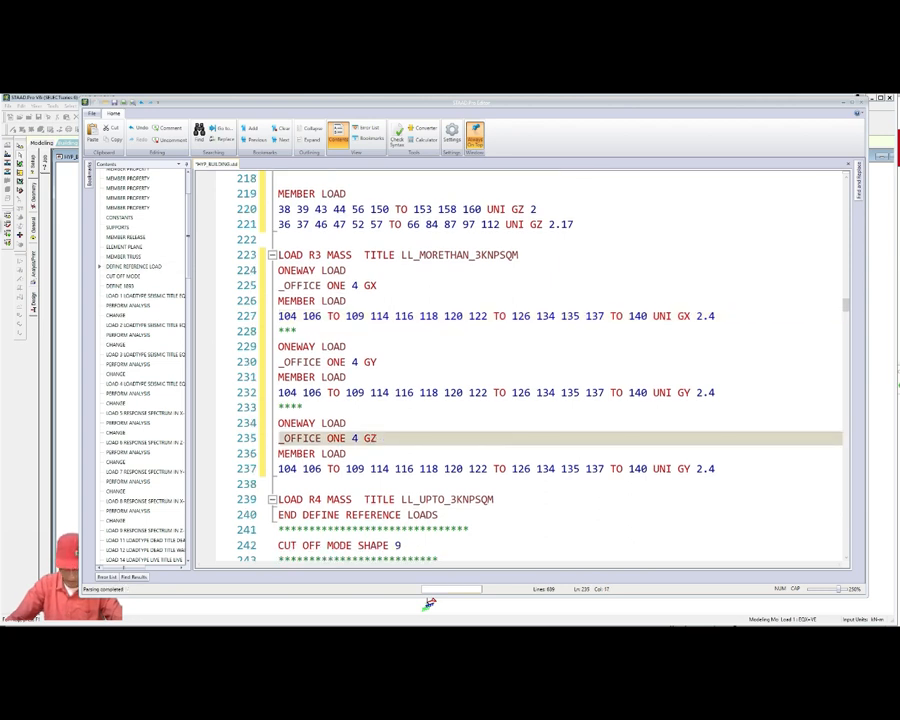
left_click_drag(684, 469, 691, 469)
type("Z")
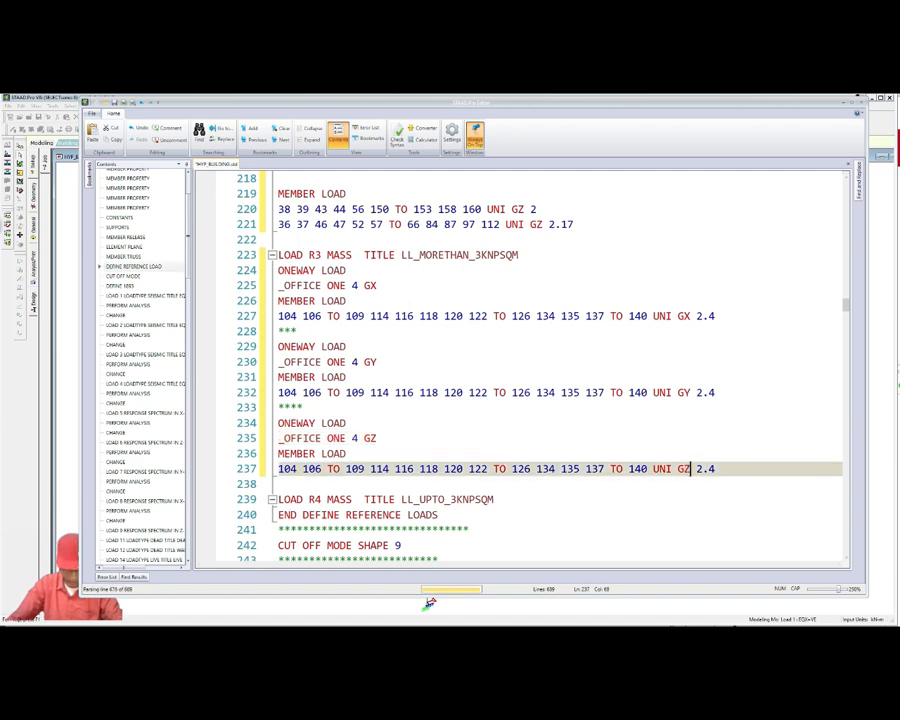
left_click(378, 438)
- Fill the two blank lines between the R2 wall load blocks with asterisk comment separators, *** and ****
scroll(430, 603, "up", 4)
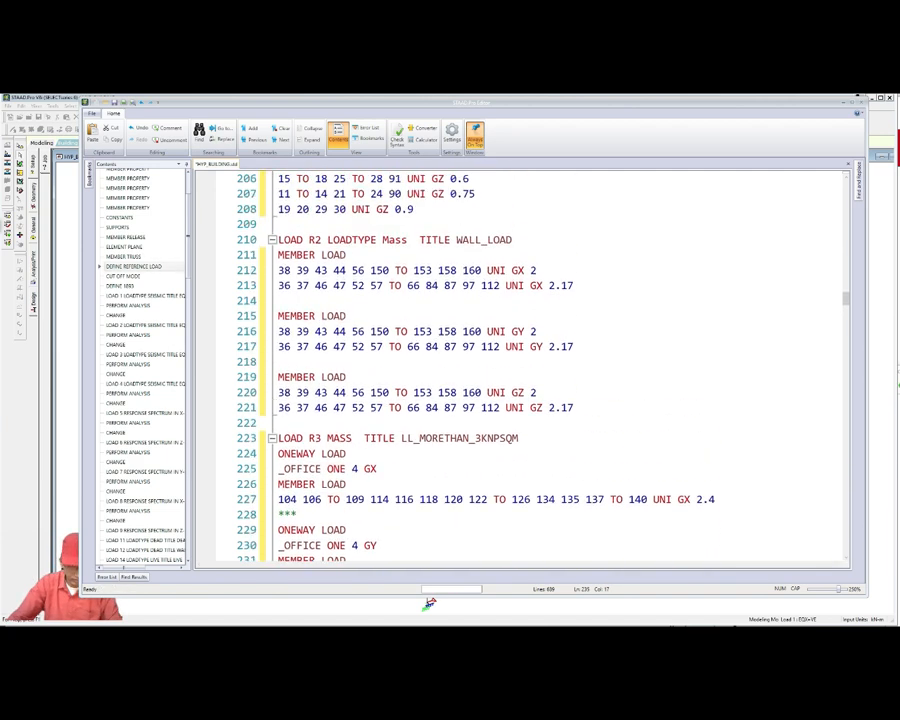
left_click(280, 301)
type("***")
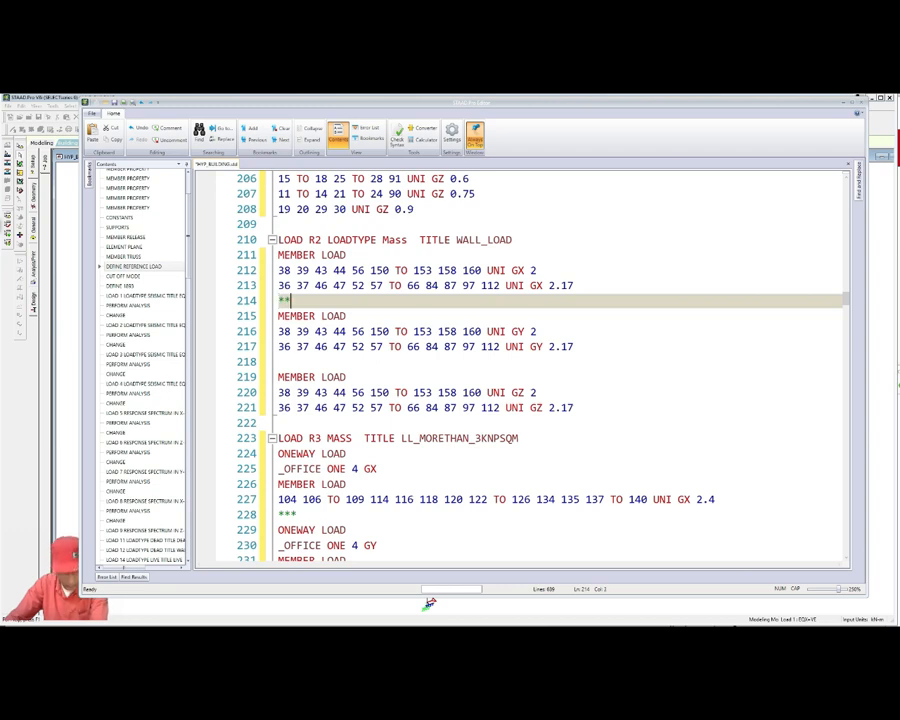
key("Down")
key("Down")
key("Down")
key("Down")
type("****")
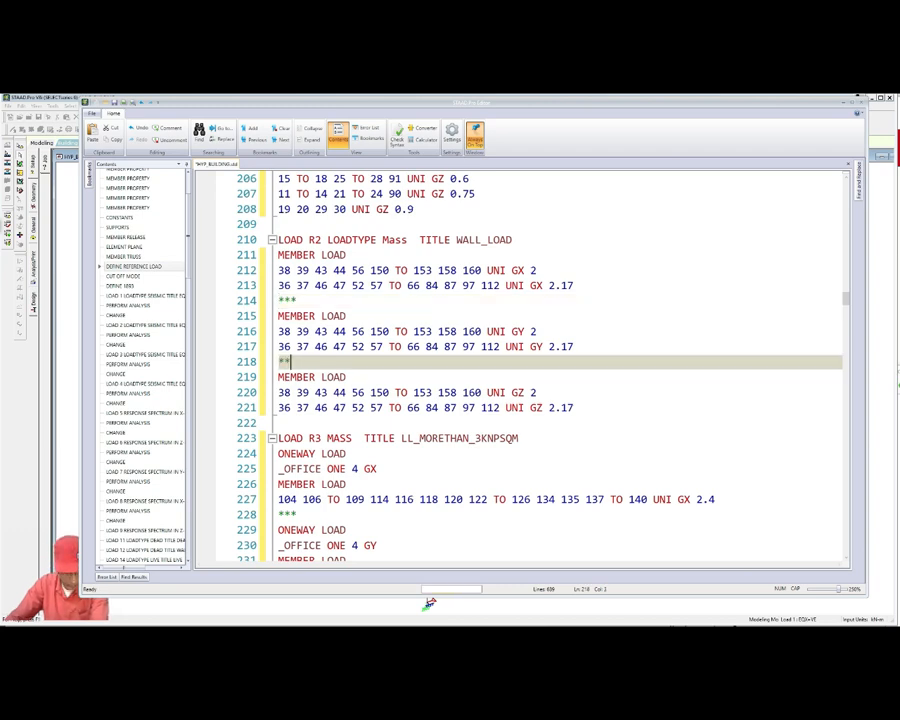
- Review the R2 and R3 mass load blocks, the R4 title and the DEFINE 1893 LOAD section
scroll(430, 603, "down", 4)
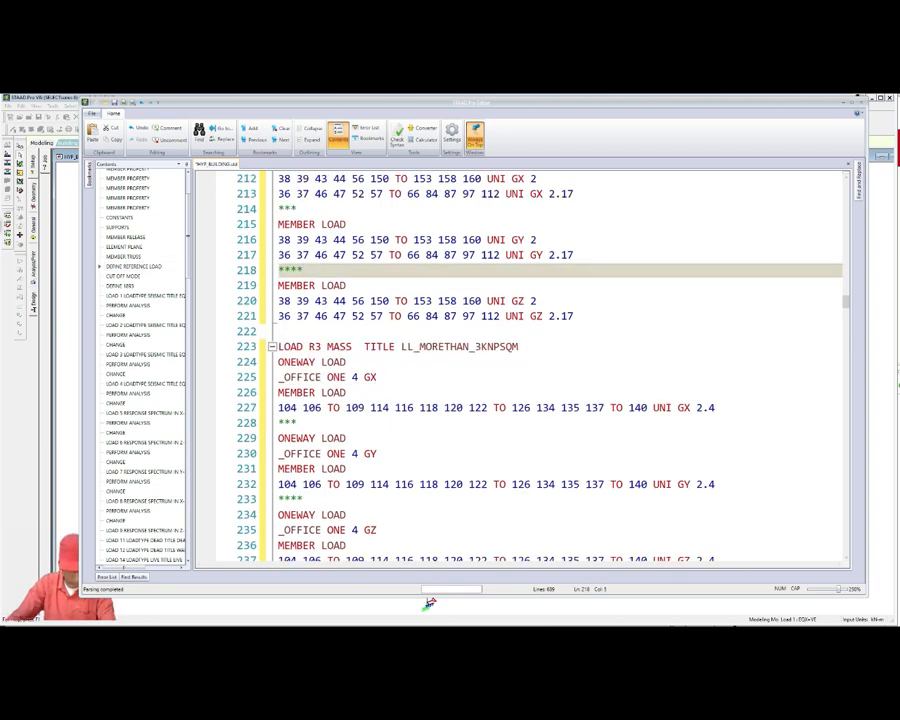
scroll(430, 603, "down", 1)
scroll(430, 603, "up", 1)
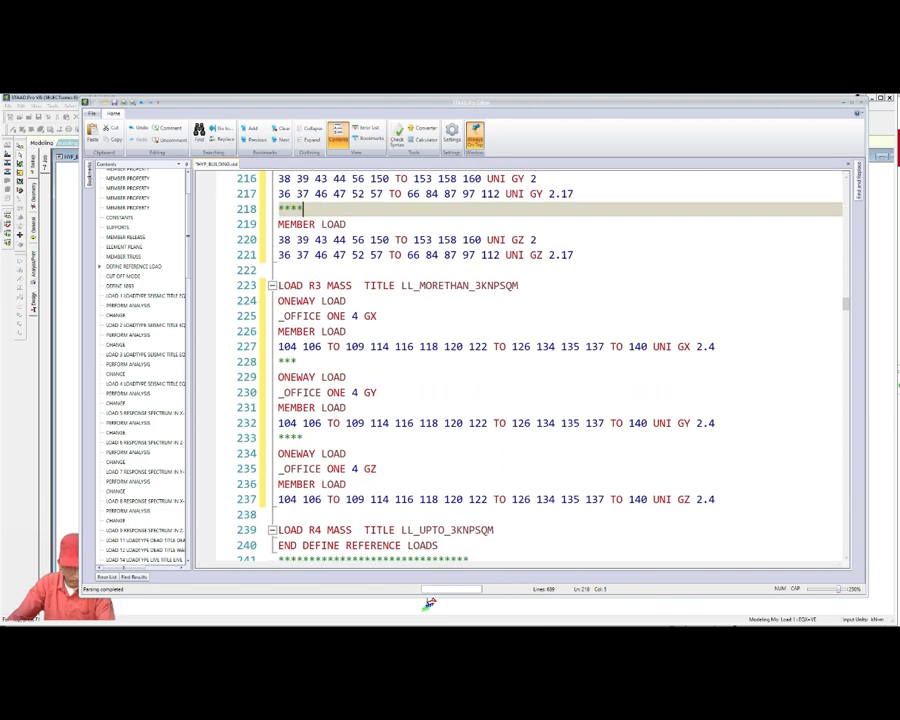
scroll(430, 603, "down", 2)
scroll(430, 603, "down", 1)
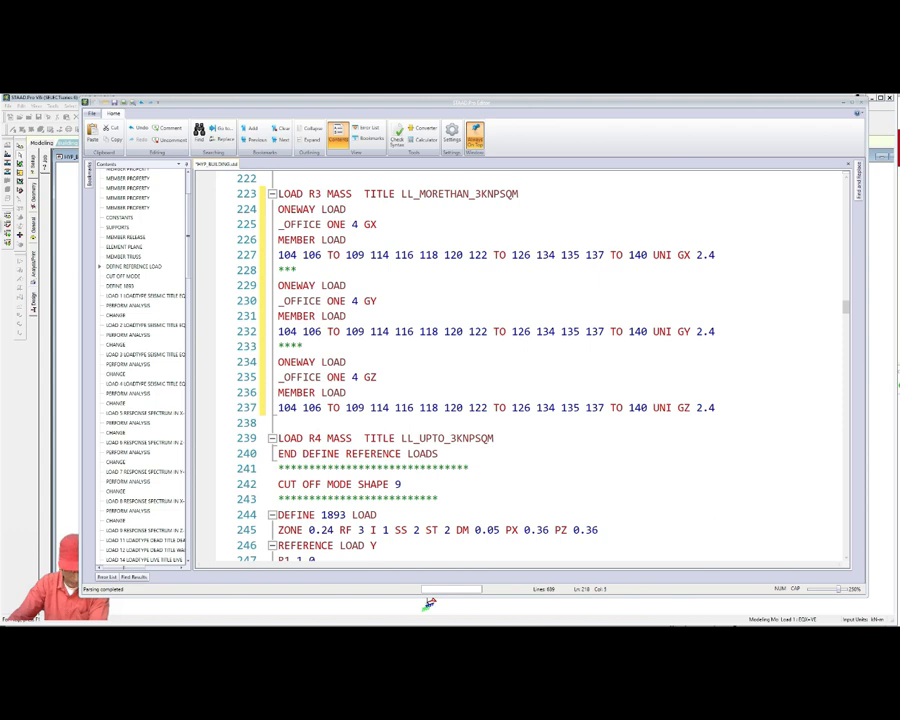
scroll(520, 366, "down", 1)
scroll(520, 366, "down", 2)
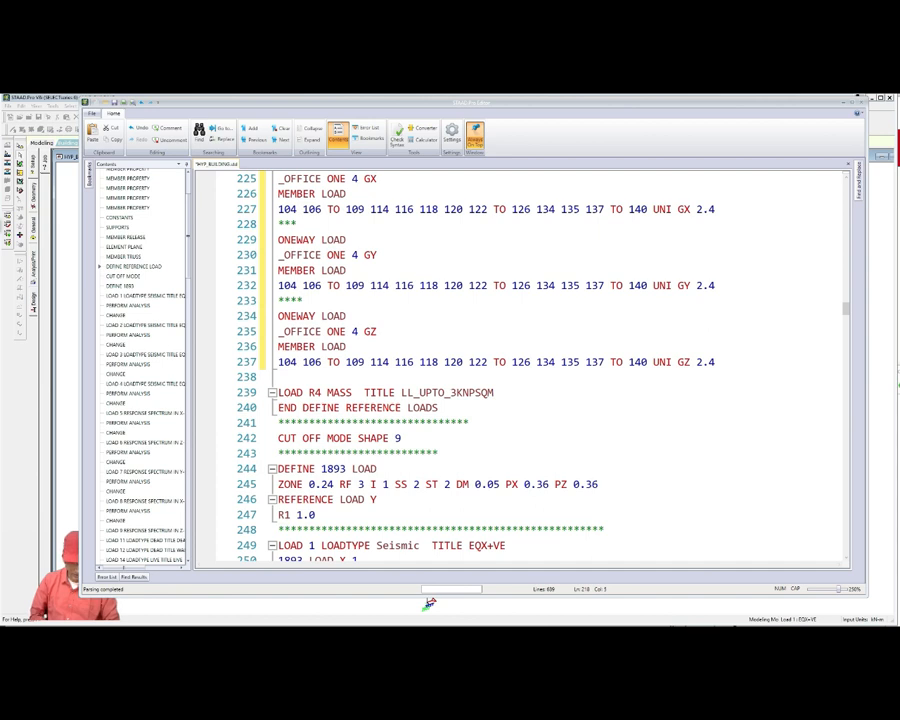
scroll(429, 603, "down", 2)
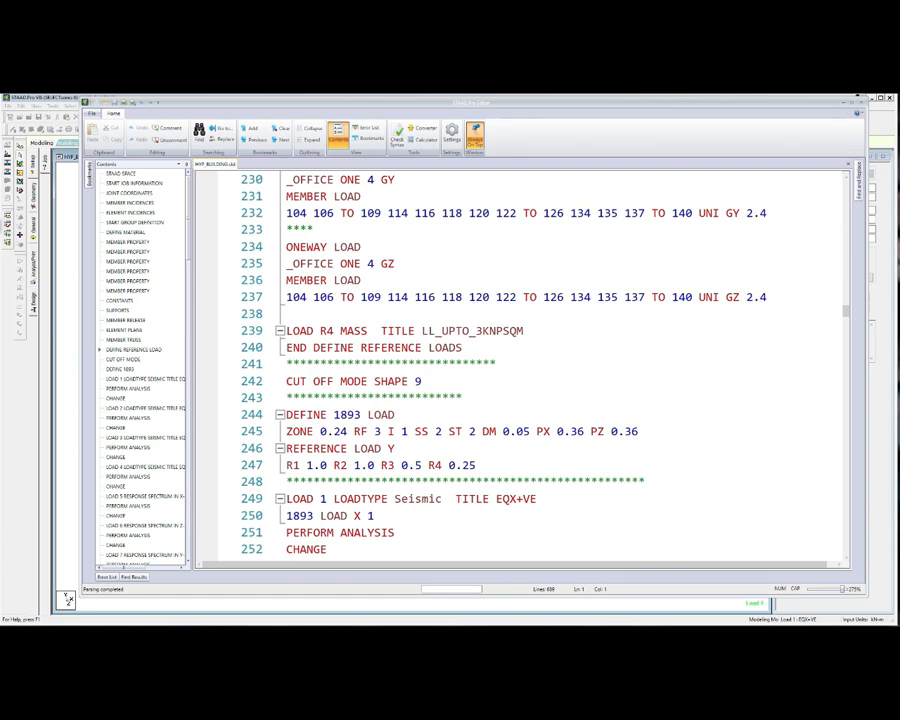
- Enter 0.36 for both the PX and PZ periods in the ZONE line of DEFINE 1893 LOAD
left_click_drag(537, 432, 551, 432)
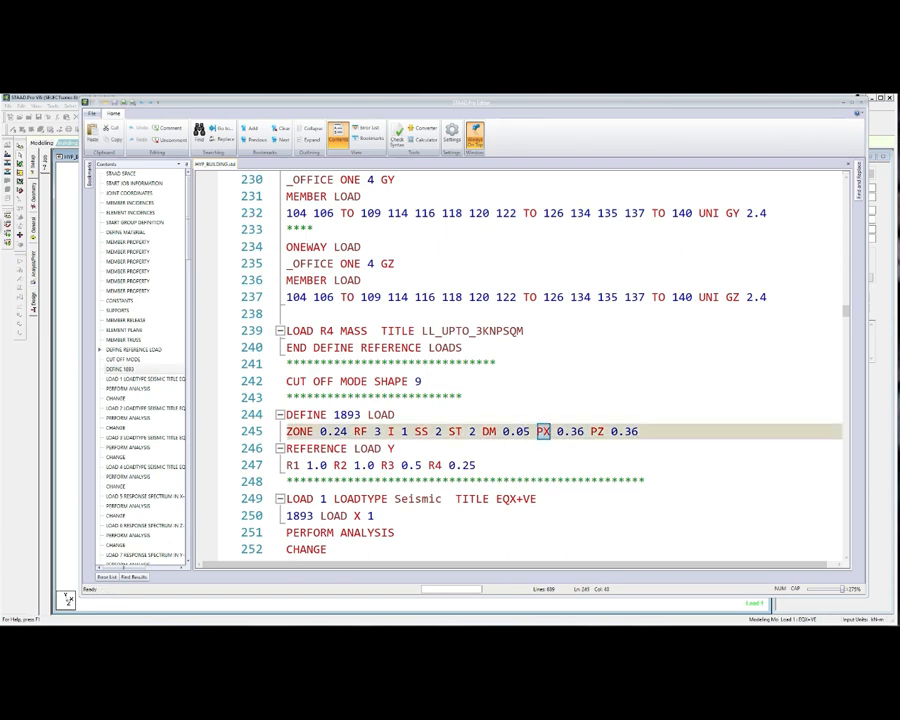
double_click(597, 432)
left_click_drag(577, 431, 584, 431)
double_click(580, 431)
type("36")
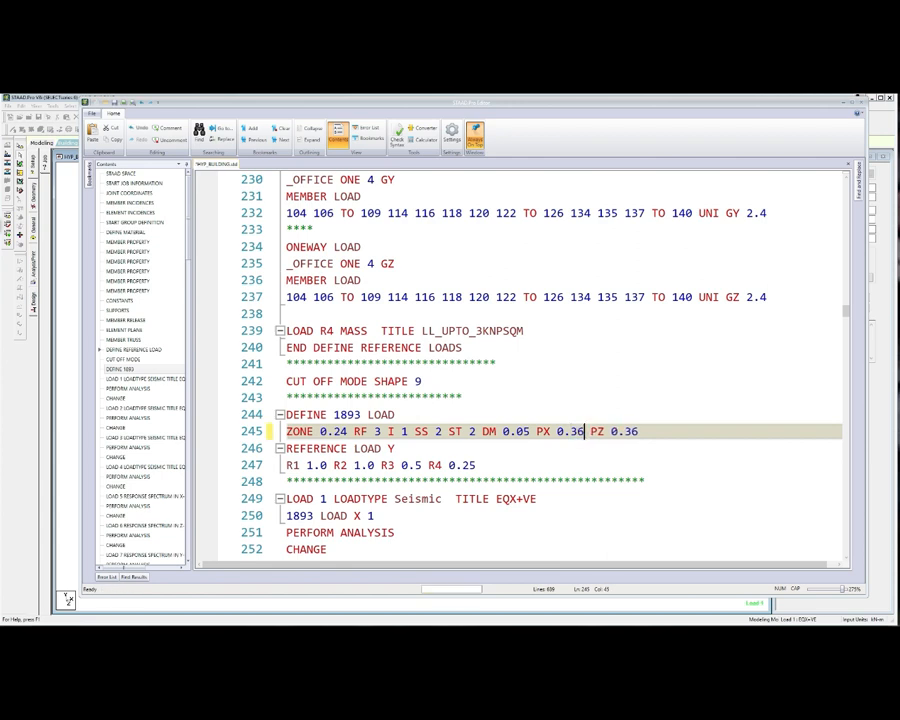
double_click(631, 431)
type("36")
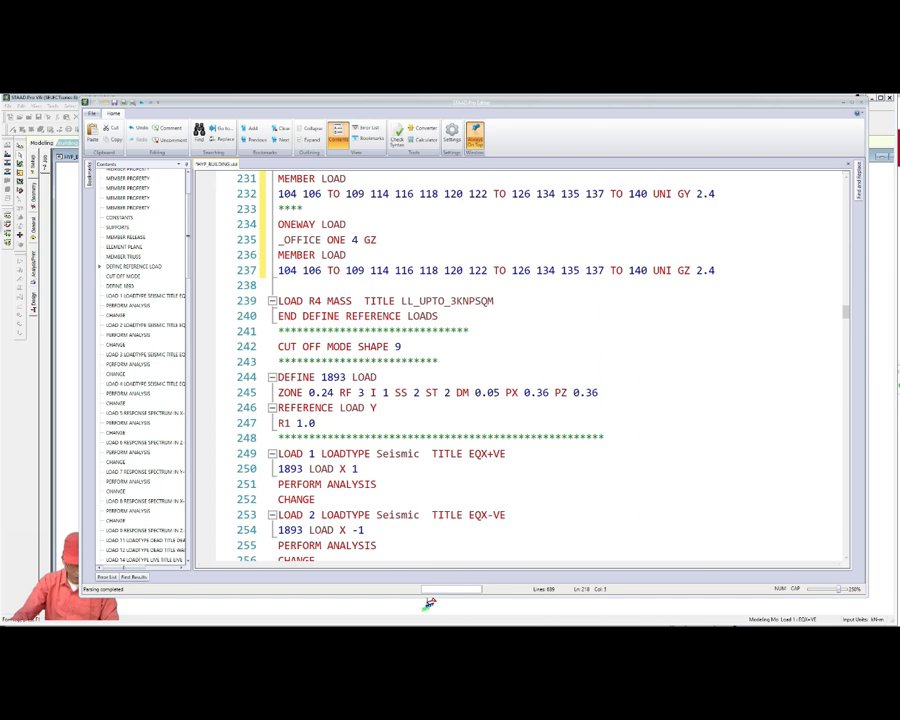
- Extend the REFERENCE LOAD Y line after R1 1.0 with the factors R2 1.0, R3 0.5 and R4 0.25
left_click(321, 423)
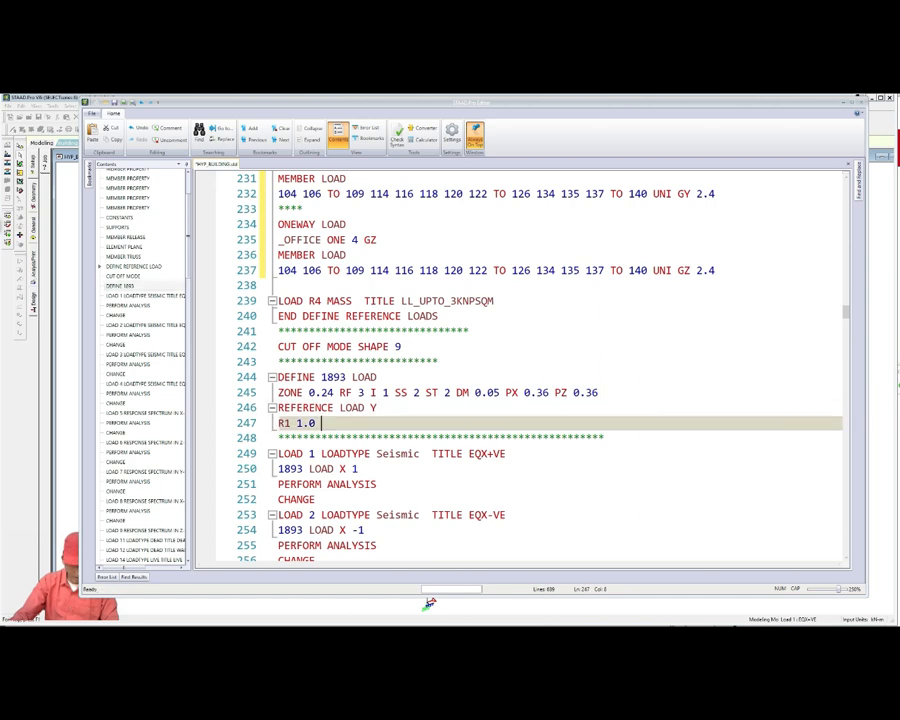
type("r")
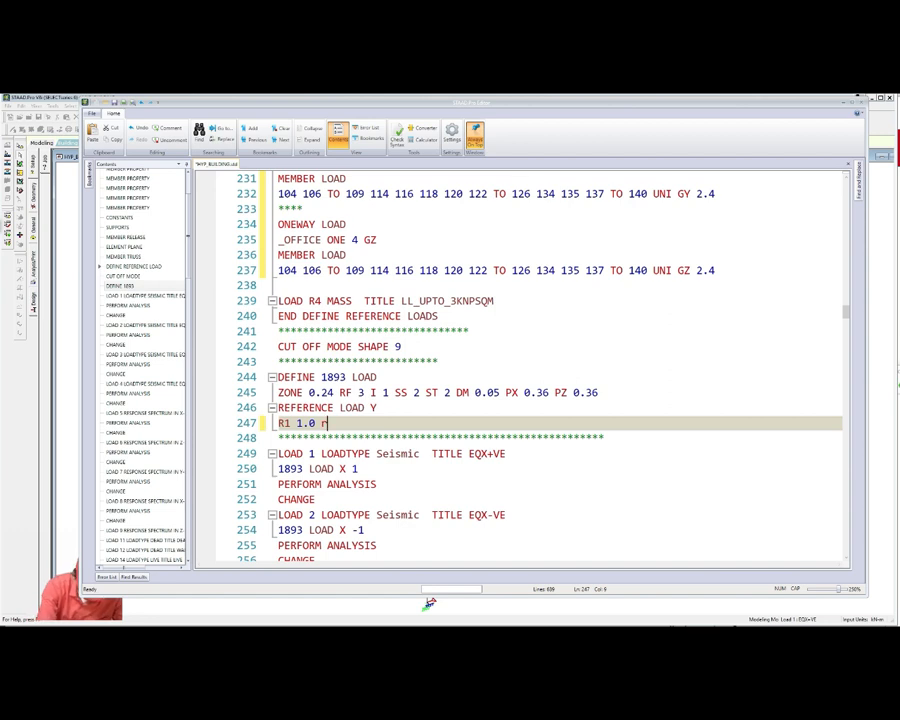
key("BackSpace")
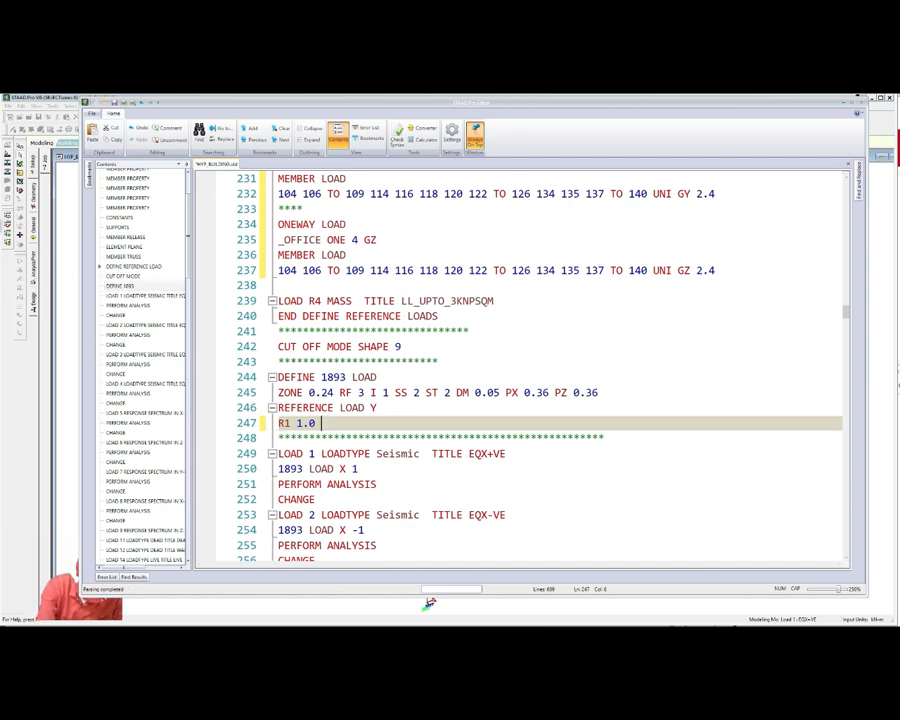
type("R2")
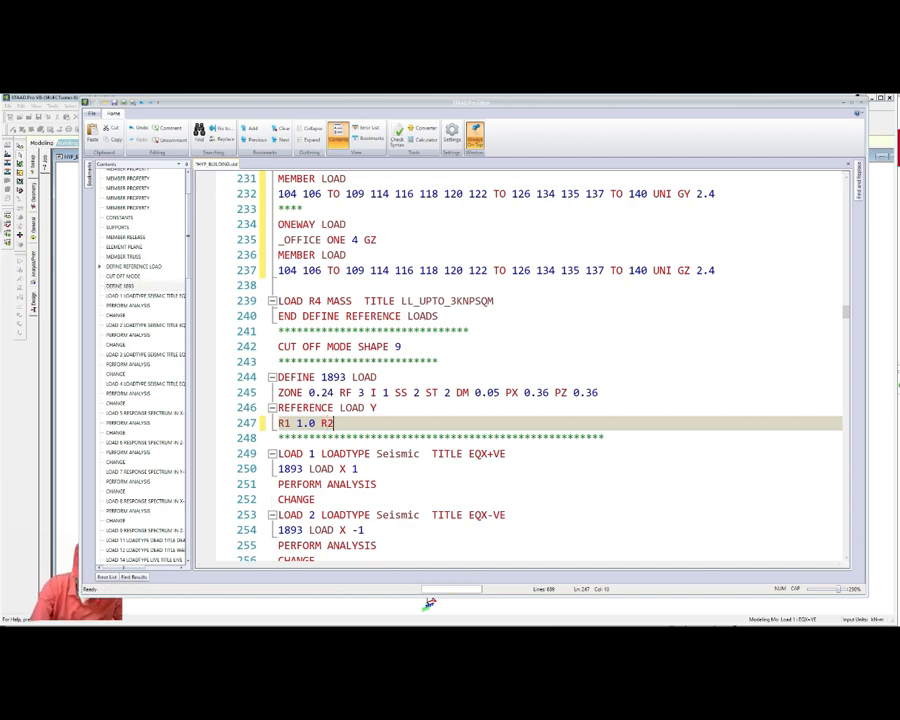
type(" 1.")
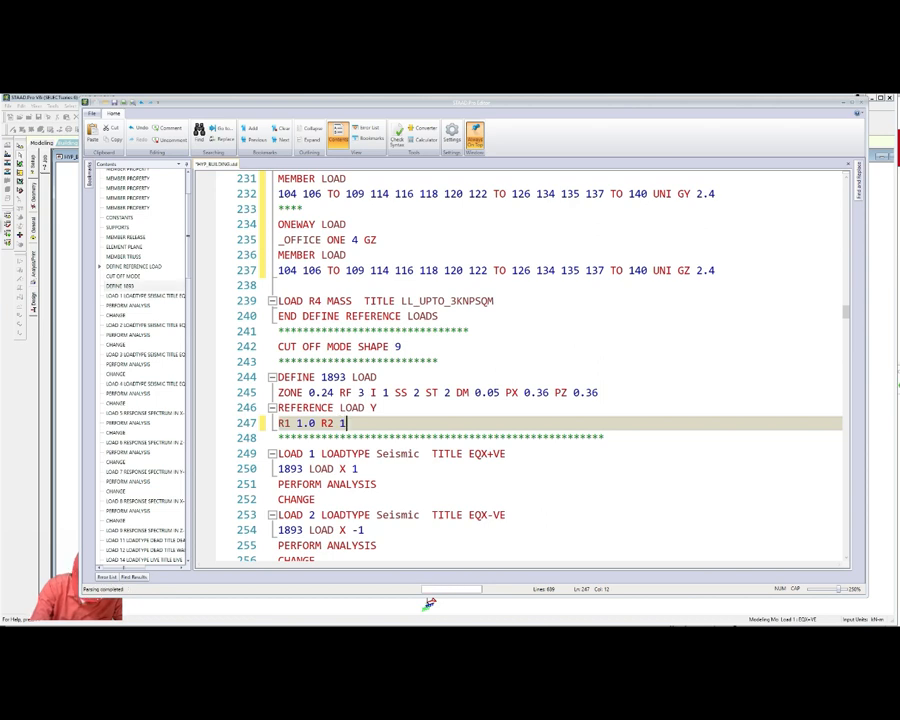
type("0 ")
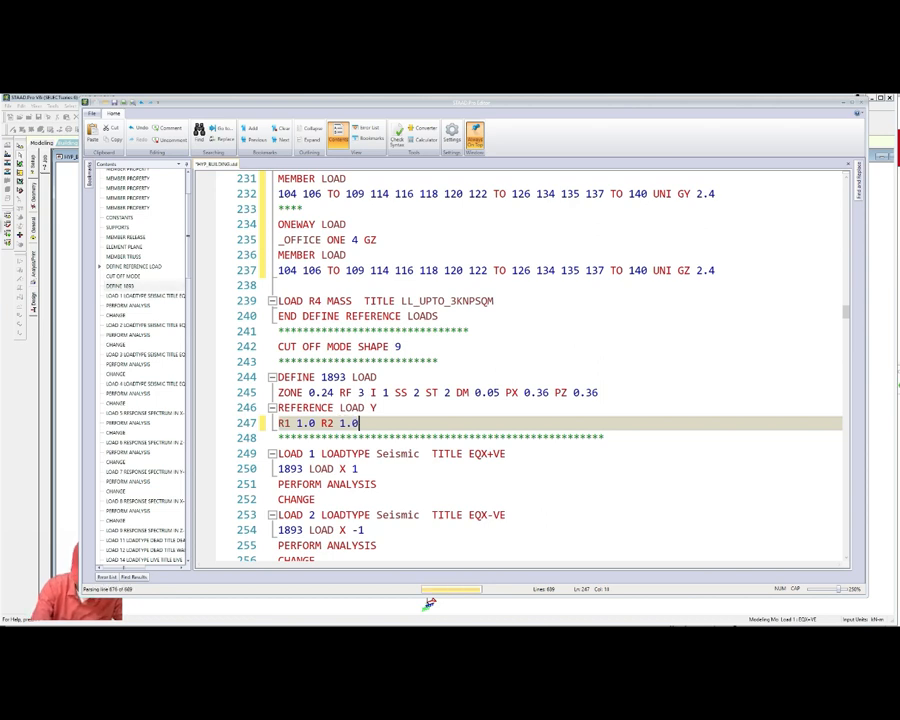
type("R3")
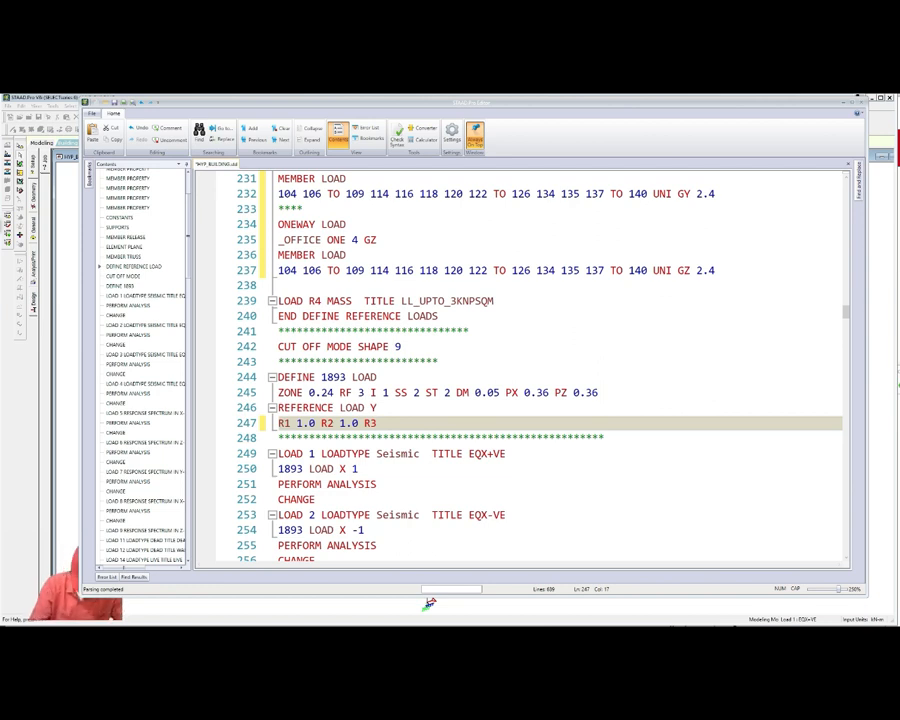
type("0.5")
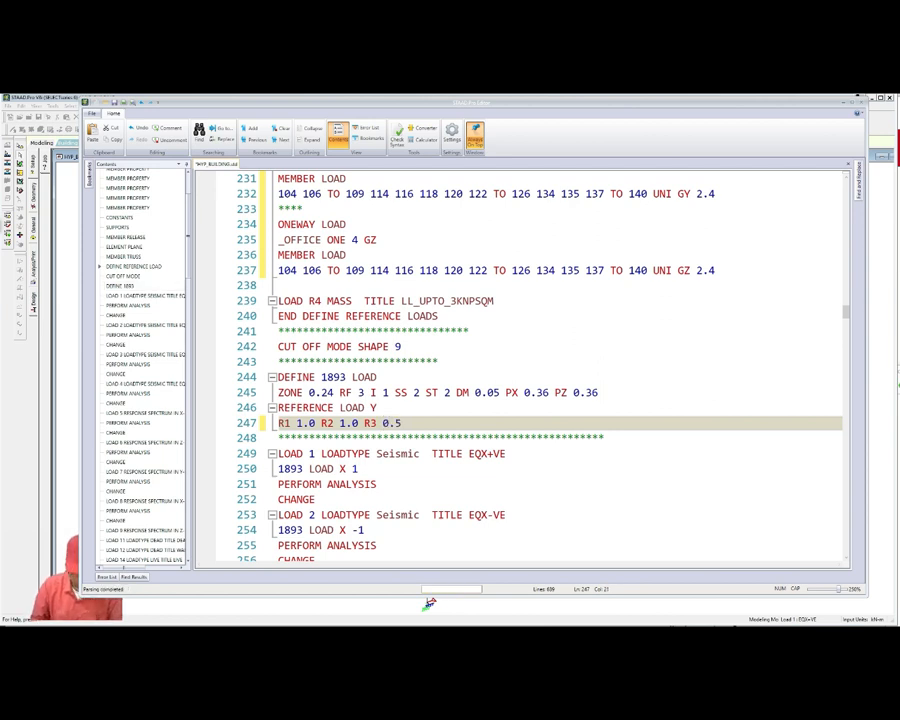
type(" R4")
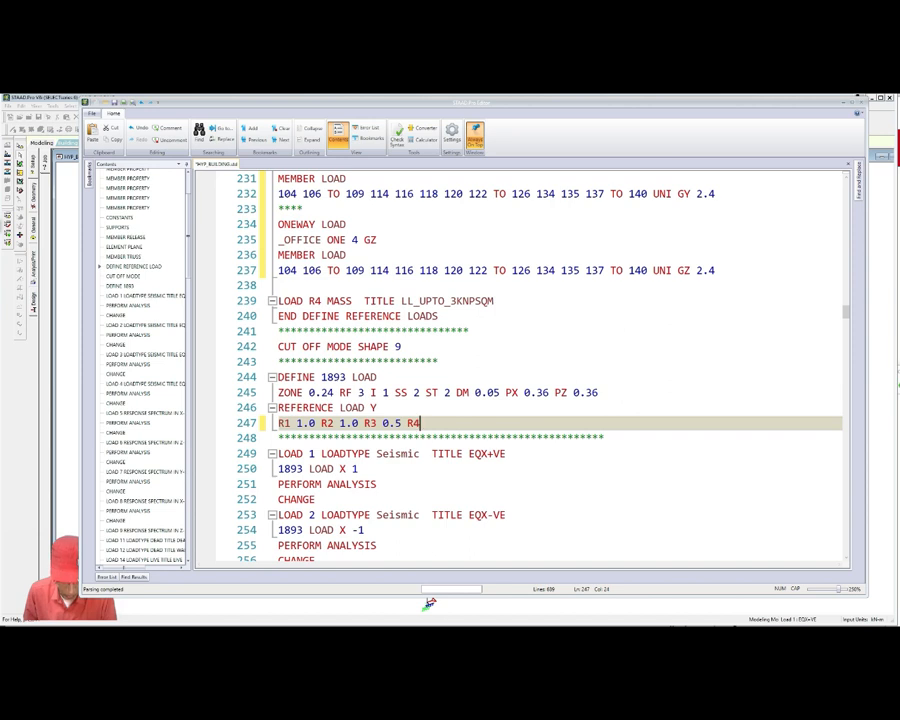
type("0.")
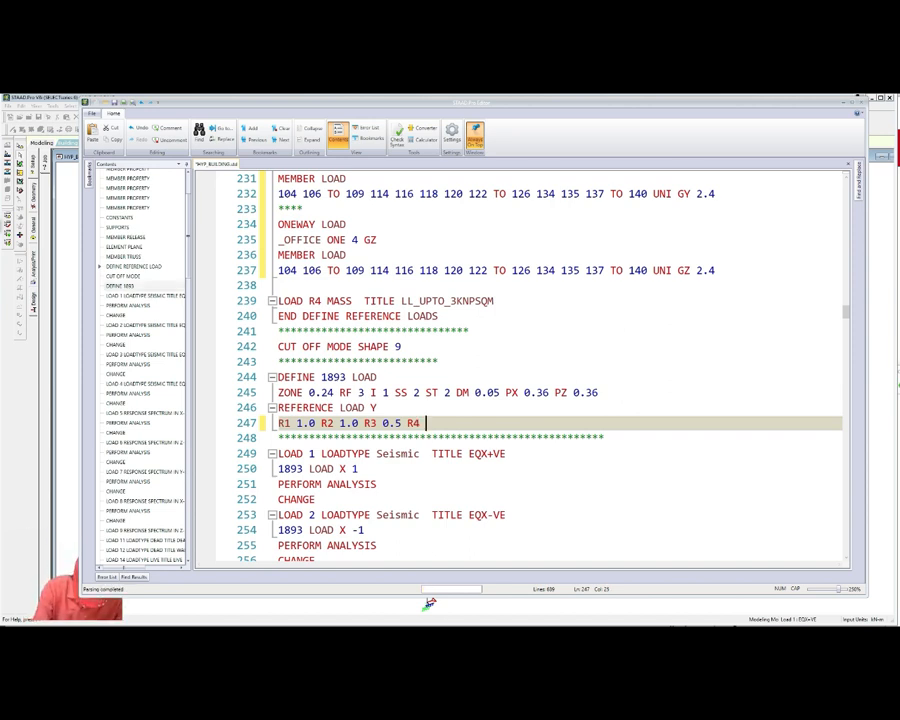
type("25")
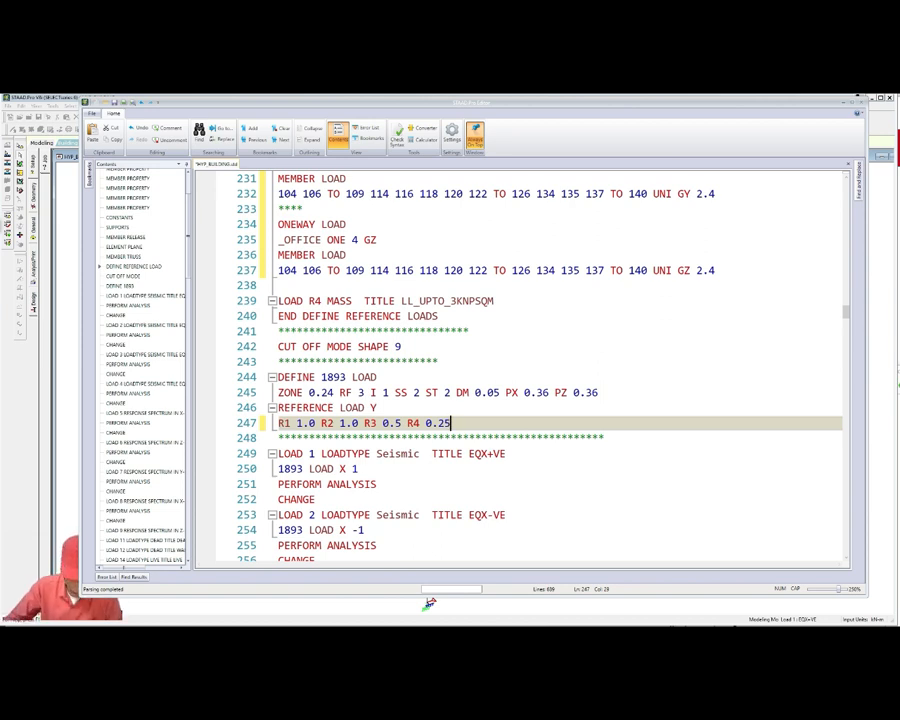
- Look through the seismic and response spectrum load cases as far as LOAD 7
scroll(530, 367, "down", 2)
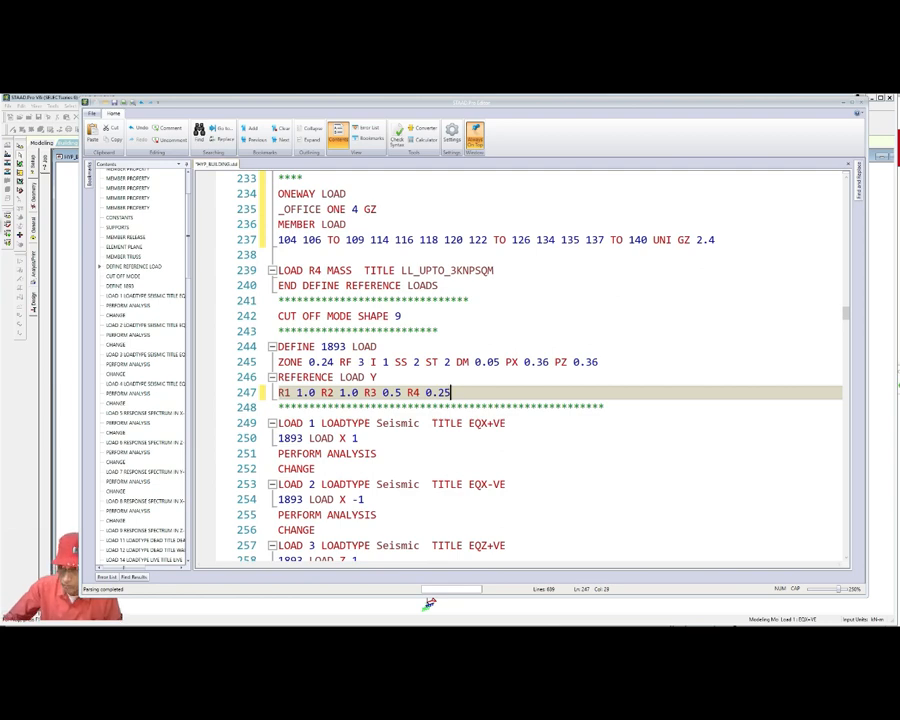
scroll(530, 367, "down", 20)
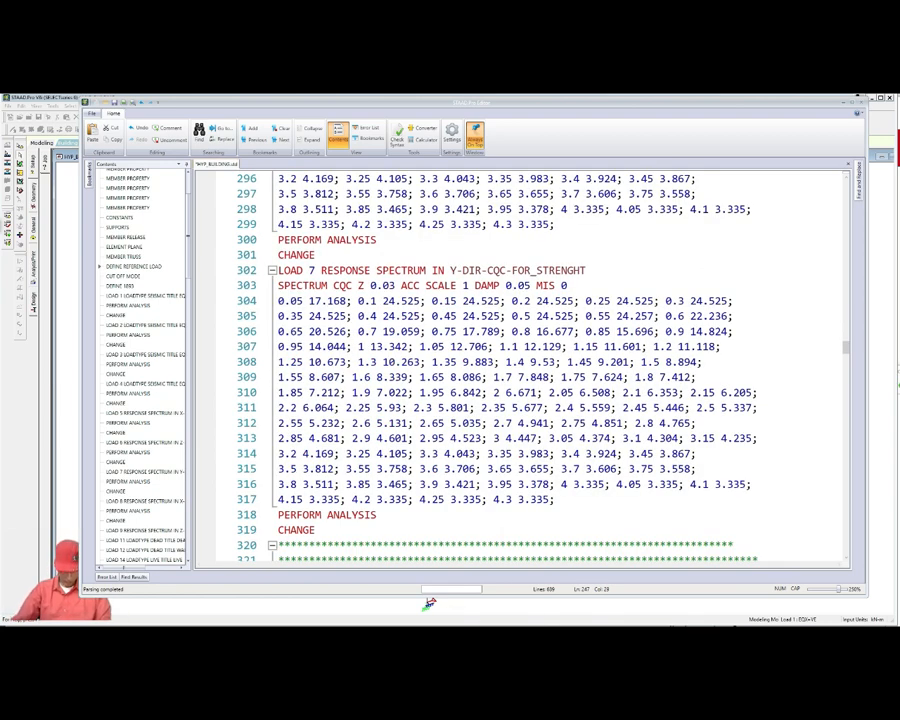
mouse_move(425, 605)
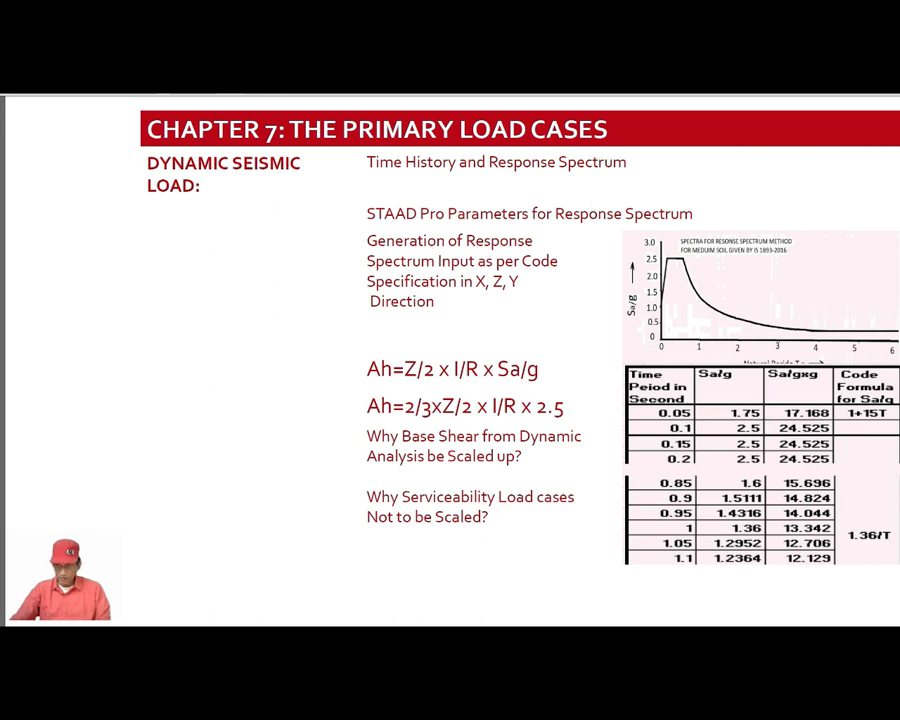
mouse_move(668, 234)
left_mouse_down()
mouse_move(628, 302)
mouse_move(862, 346)
mouse_move(660, 234)
left_mouse_up()
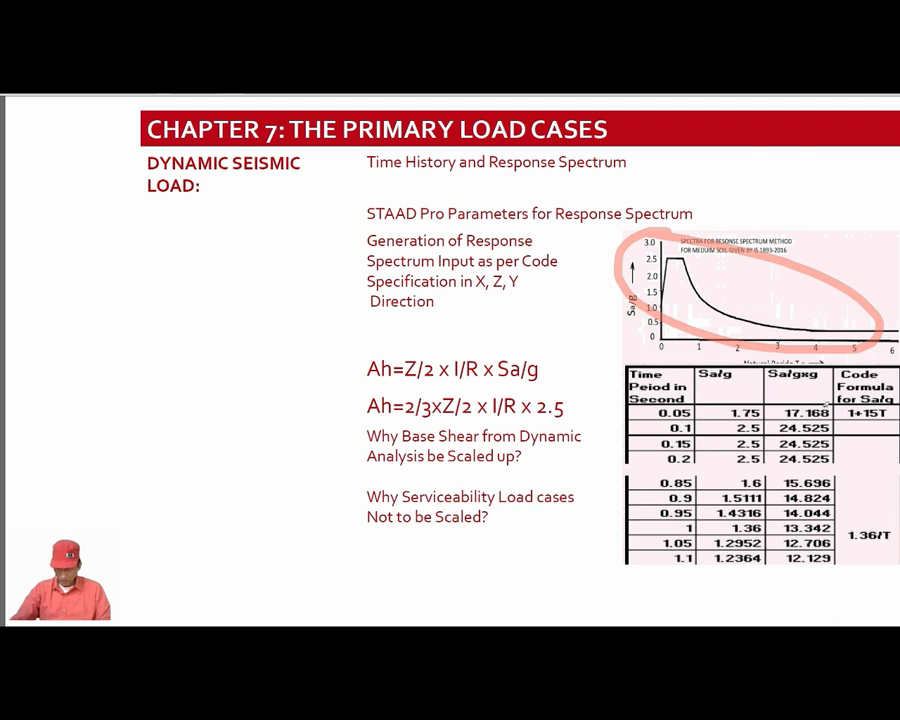
left_click_drag(873, 399, 862, 406)
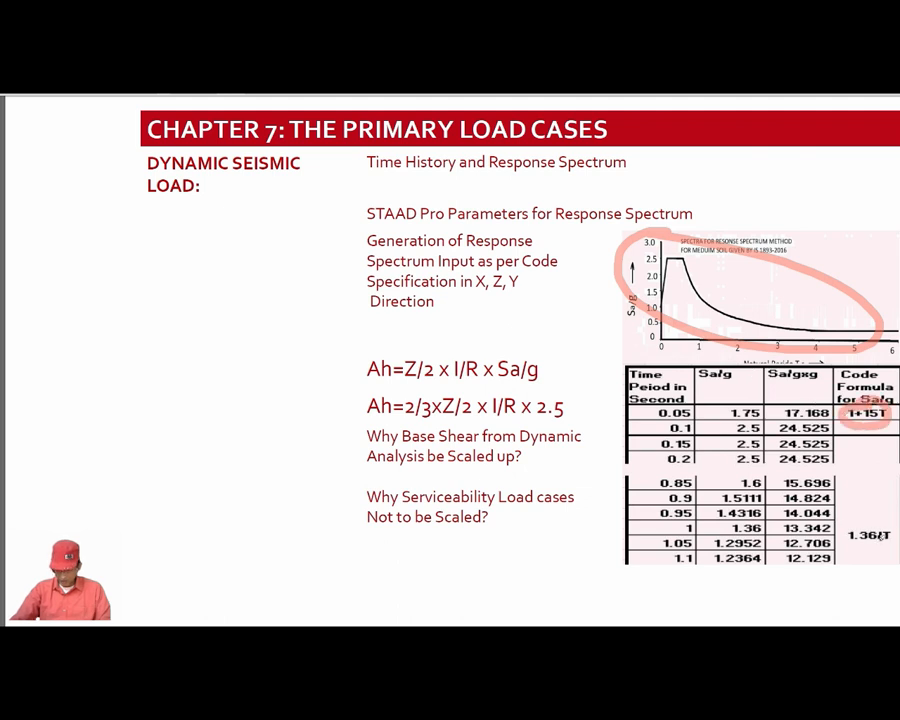
mouse_move(888, 526)
left_mouse_down()
mouse_move(845, 538)
mouse_move(880, 506)
left_mouse_up()
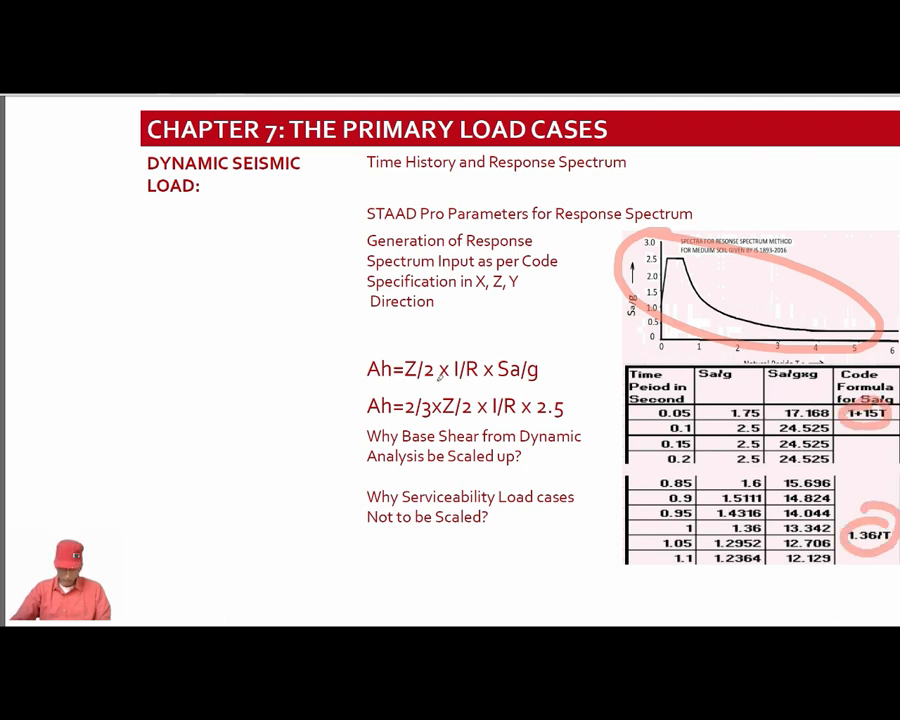
mouse_move(541, 366)
left_mouse_down()
mouse_move(432, 341)
mouse_move(340, 366)
mouse_move(496, 384)
mouse_move(546, 358)
left_mouse_up()
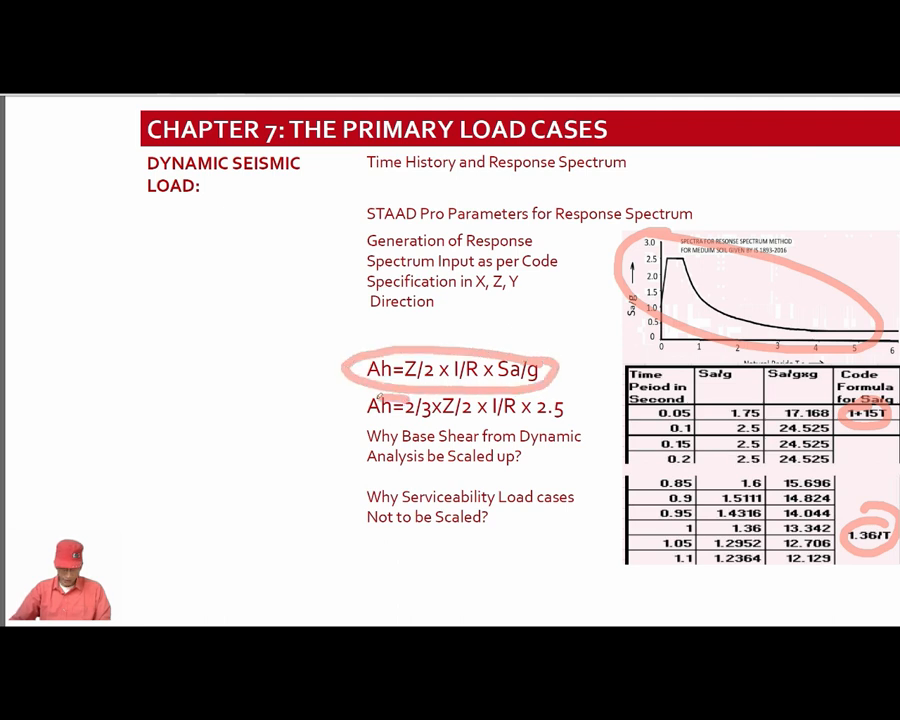
mouse_move(352, 402)
left_mouse_down()
mouse_move(547, 421)
mouse_move(600, 408)
mouse_move(413, 392)
left_mouse_up()
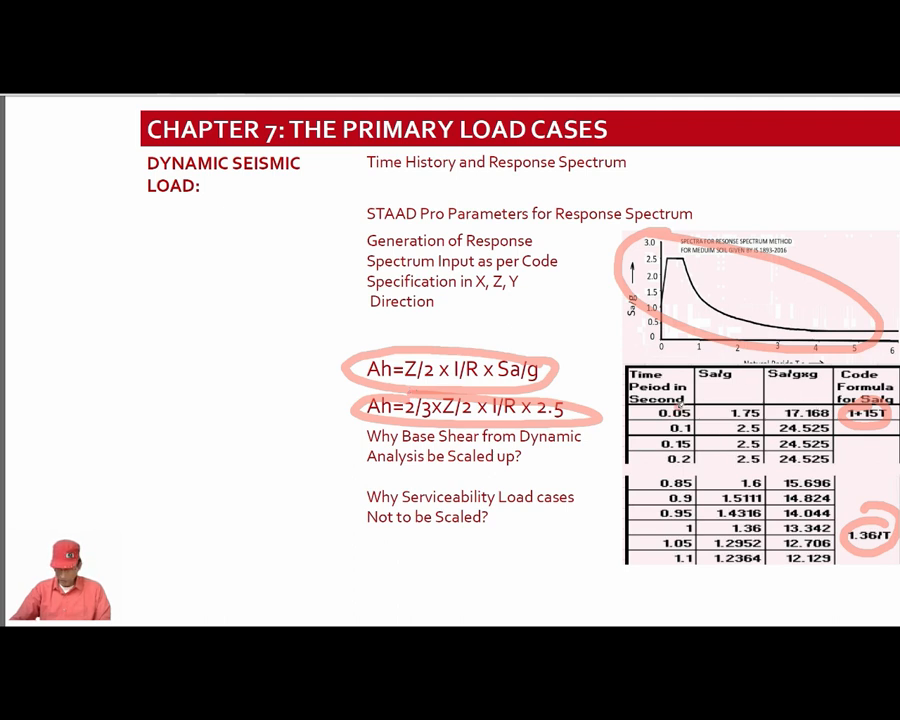
mouse_move(679, 405)
left_mouse_down()
mouse_move(648, 413)
mouse_move(694, 414)
mouse_move(680, 405)
left_mouse_up()
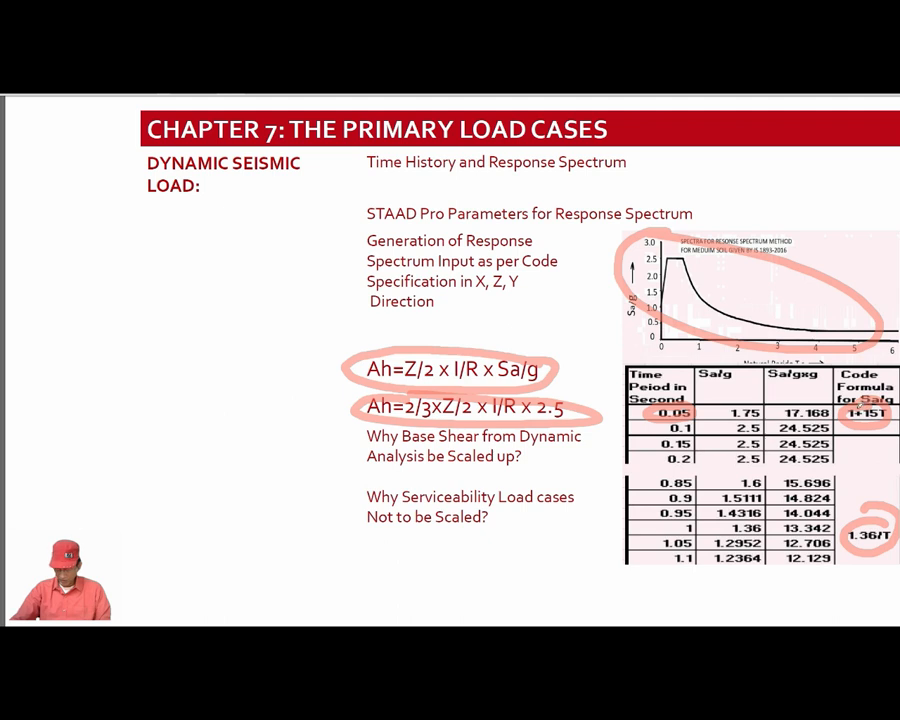
left_click_drag(748, 403, 758, 415)
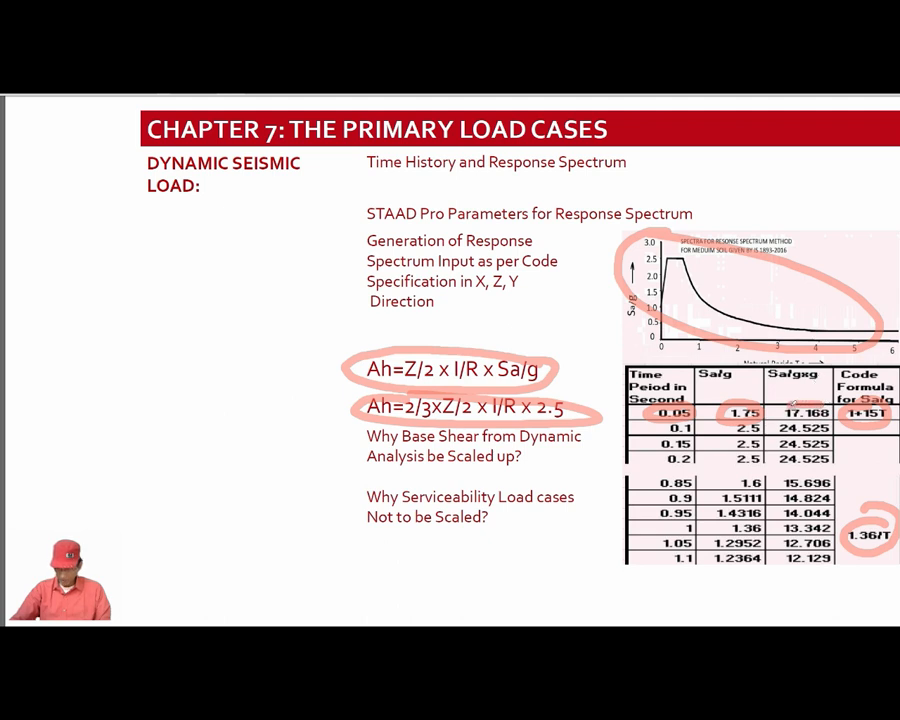
left_click_drag(830, 408, 826, 399)
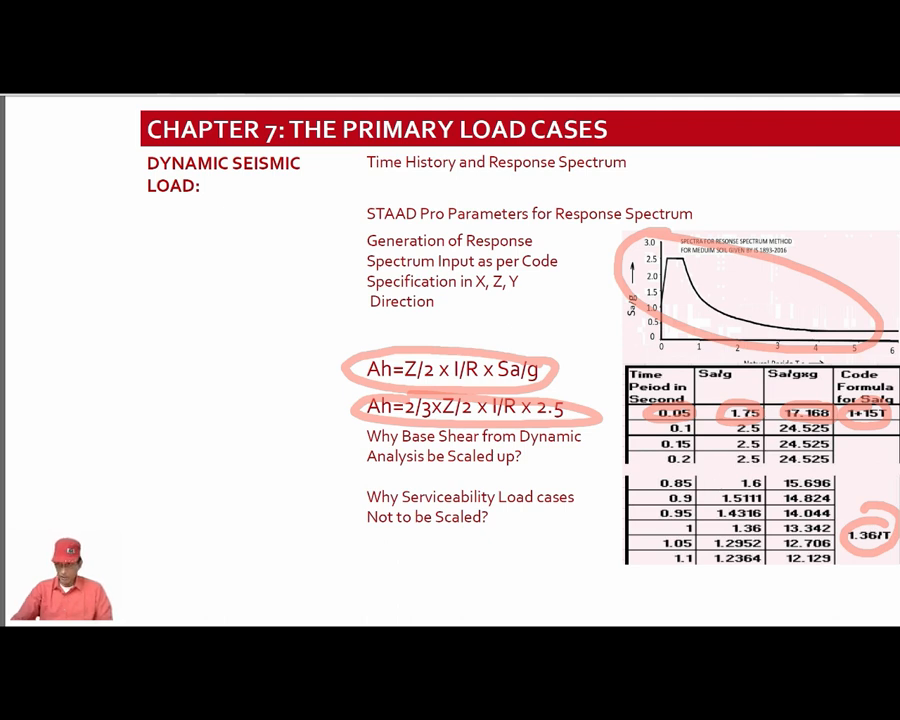
- Switch to the STAAD editor and examine the SPECTRUM lines and period-acceleration pairs of LOAD 5, LOAD 6 and LOAD 7
key("alt+Tab")
scroll(530, 368, "up", 5)
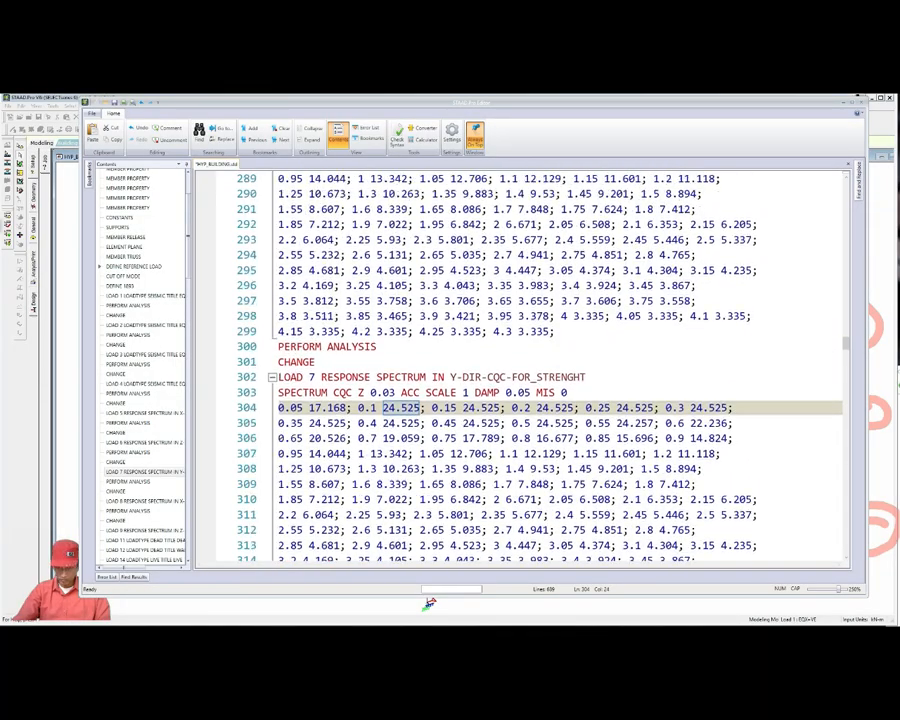
scroll(429, 604, "up", 6)
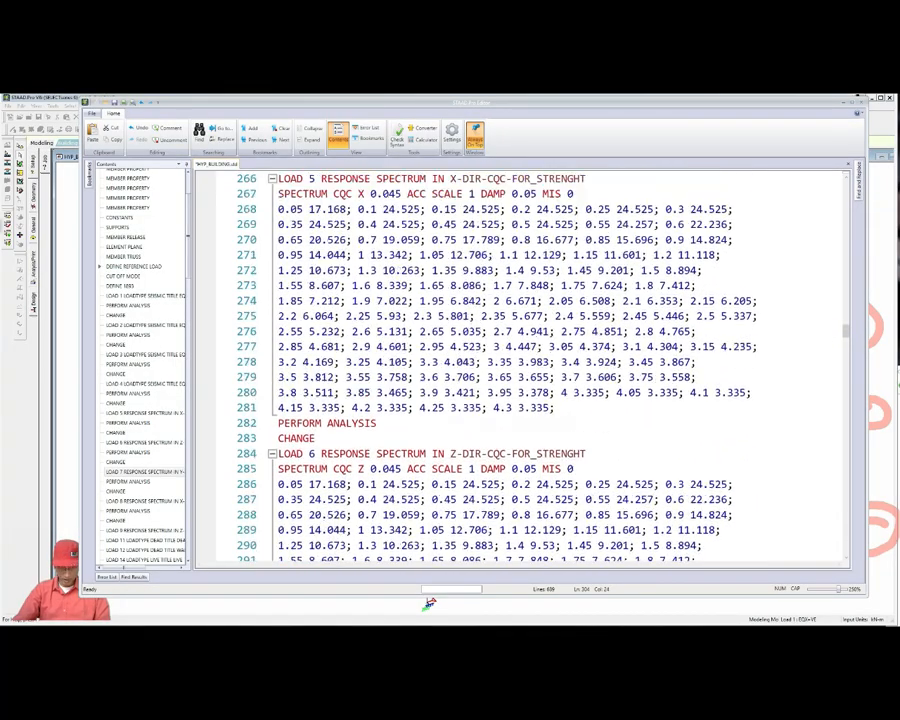
scroll(429, 604, "down", 4)
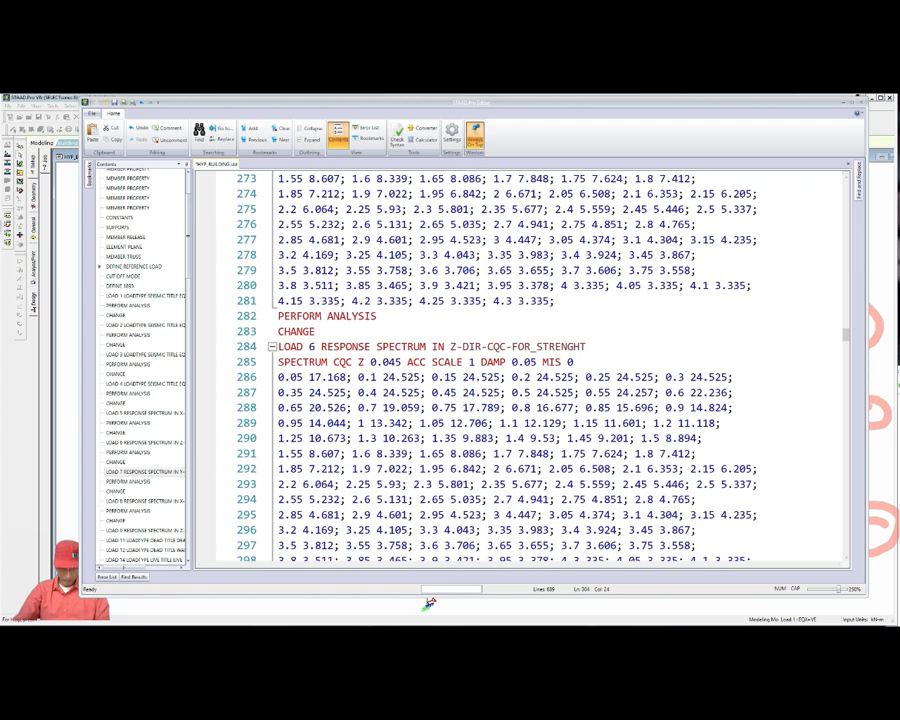
scroll(429, 604, "down", 1)
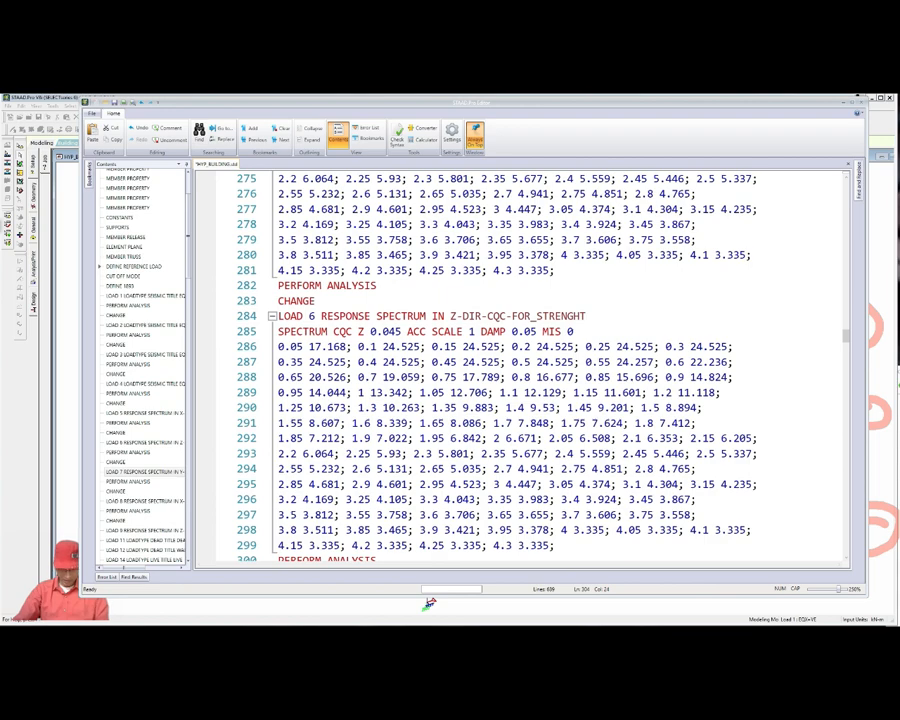
scroll(429, 604, "down", 5)
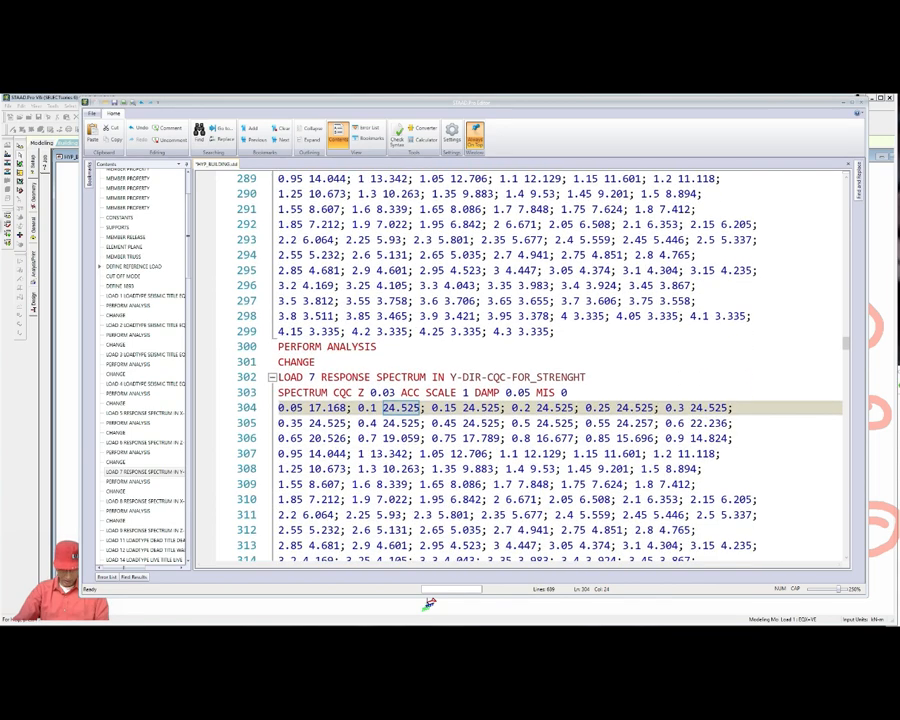
scroll(429, 604, "down", 2)
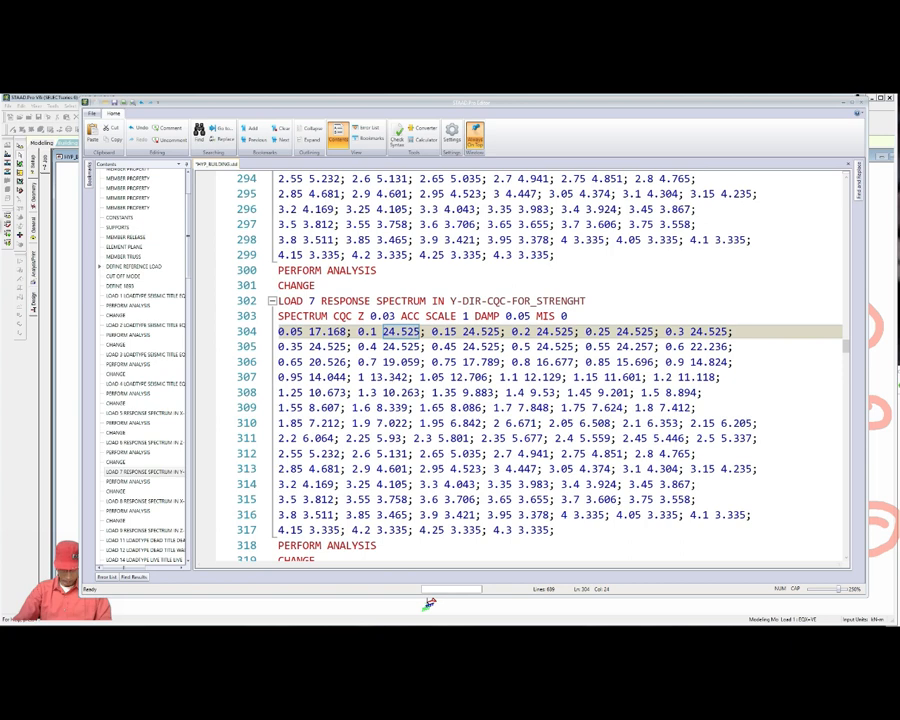
scroll(429, 604, "down", 1)
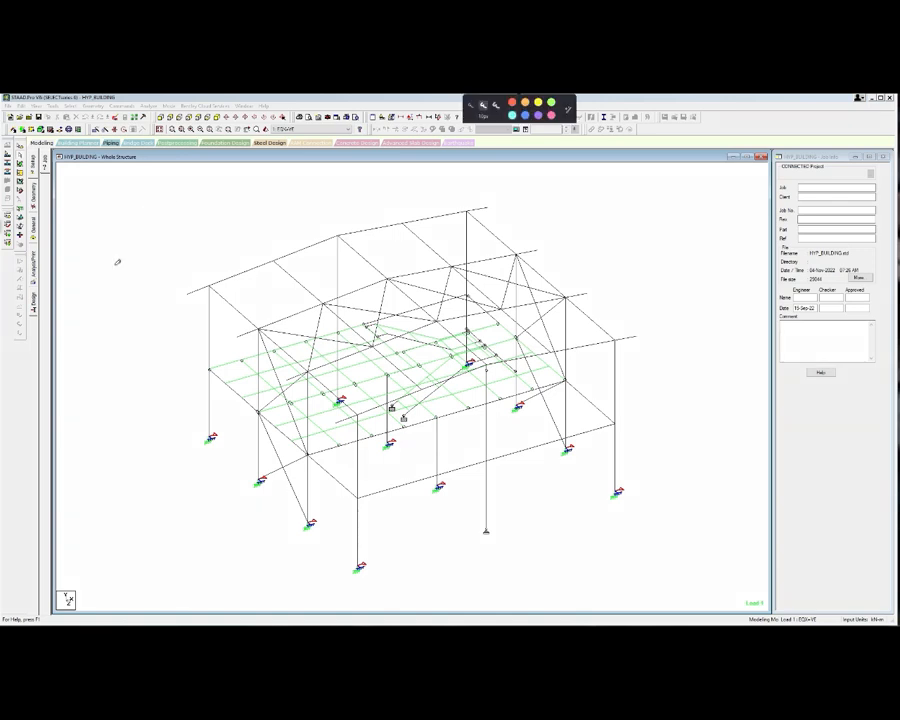
- Write the horizontal seismic coefficient formula Ah = Z/2 x I/R x Sa/g freehand over the model view
mouse_move(93, 294)
left_mouse_down()
mouse_move(112, 325)
mouse_move(99, 291)
mouse_move(127, 309)
mouse_move(154, 307)
mouse_move(154, 266)
mouse_move(196, 258)
mouse_move(214, 266)
mouse_move(209, 304)
mouse_move(240, 299)
left_mouse_up()
mouse_move(223, 257)
left_mouse_down()
mouse_move(239, 263)
mouse_move(226, 269)
left_mouse_up()
mouse_move(253, 214)
left_mouse_down()
mouse_move(246, 246)
mouse_move(271, 251)
mouse_move(267, 298)
mouse_move(278, 264)
mouse_move(294, 286)
left_mouse_up()
left_click(257, 255)
mouse_move(277, 240)
left_mouse_down()
mouse_move(305, 250)
mouse_move(289, 256)
left_mouse_up()
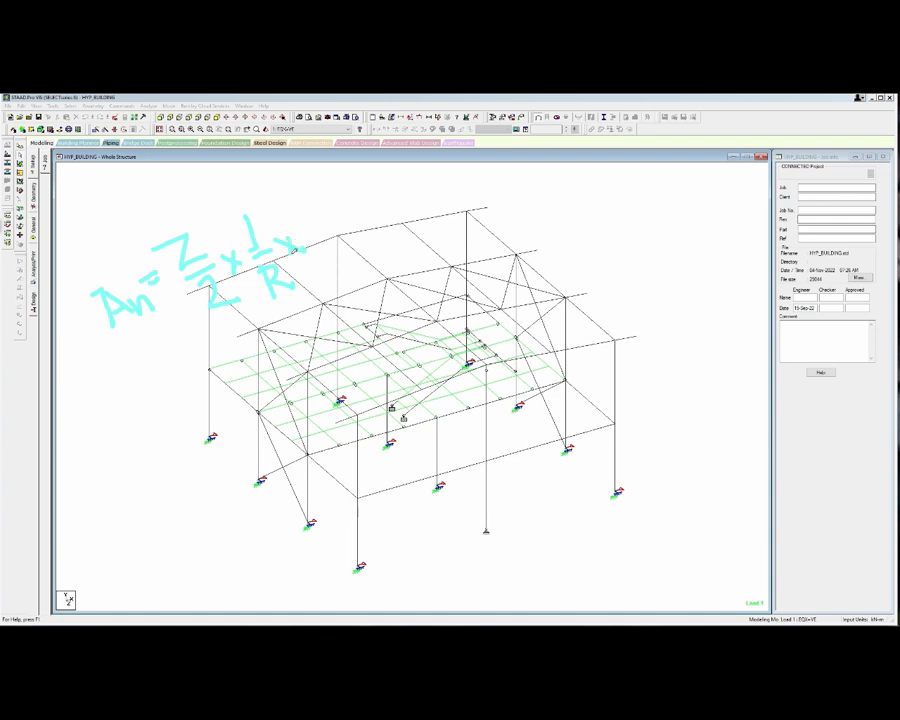
mouse_move(301, 207)
left_mouse_down()
mouse_move(309, 222)
mouse_move(302, 230)
mouse_move(326, 221)
mouse_move(328, 236)
mouse_move(339, 227)
mouse_move(346, 254)
left_mouse_up()
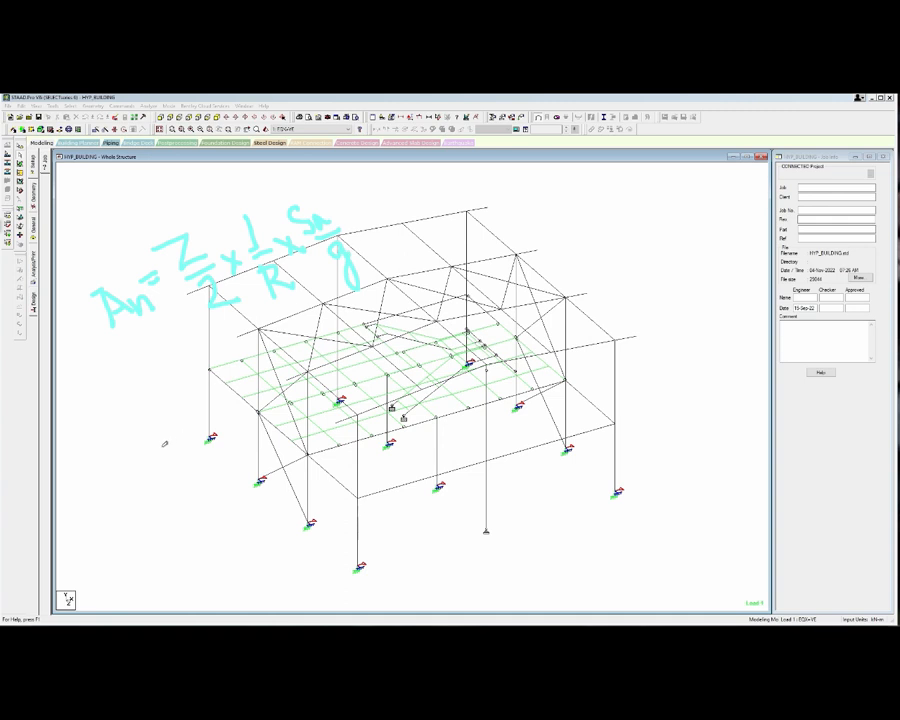
mouse_move(165, 440)
left_mouse_down()
mouse_move(163, 481)
mouse_move(178, 478)
mouse_move(180, 460)
mouse_move(212, 455)
mouse_move(240, 410)
mouse_move(237, 419)
left_mouse_up()
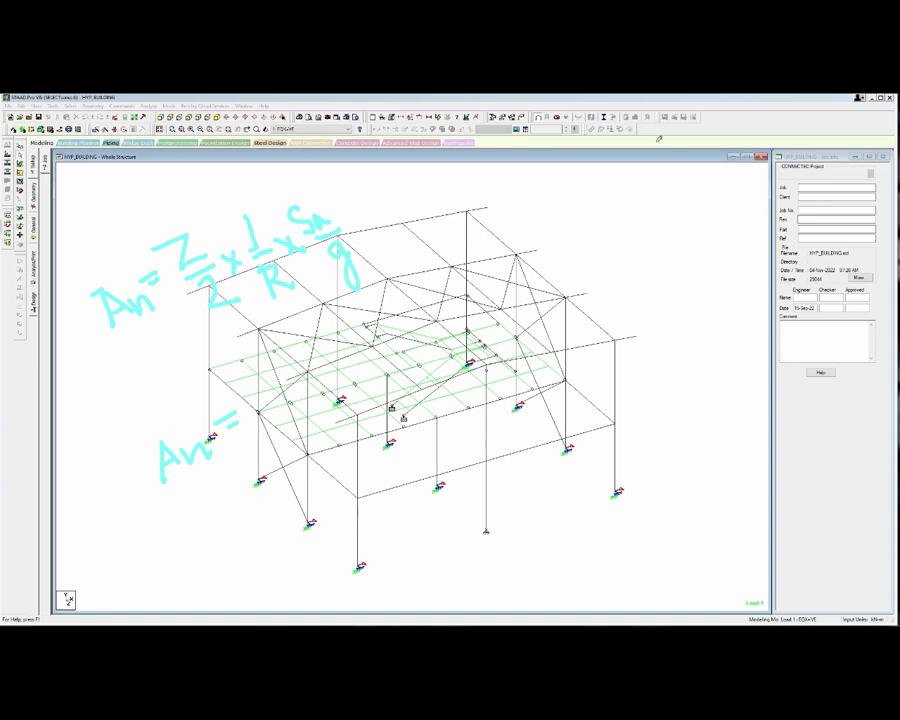
key("ctrl+z")
key("ctrl+z")
key("ctrl+z")
key("ctrl+z")
key("ctrl+z")
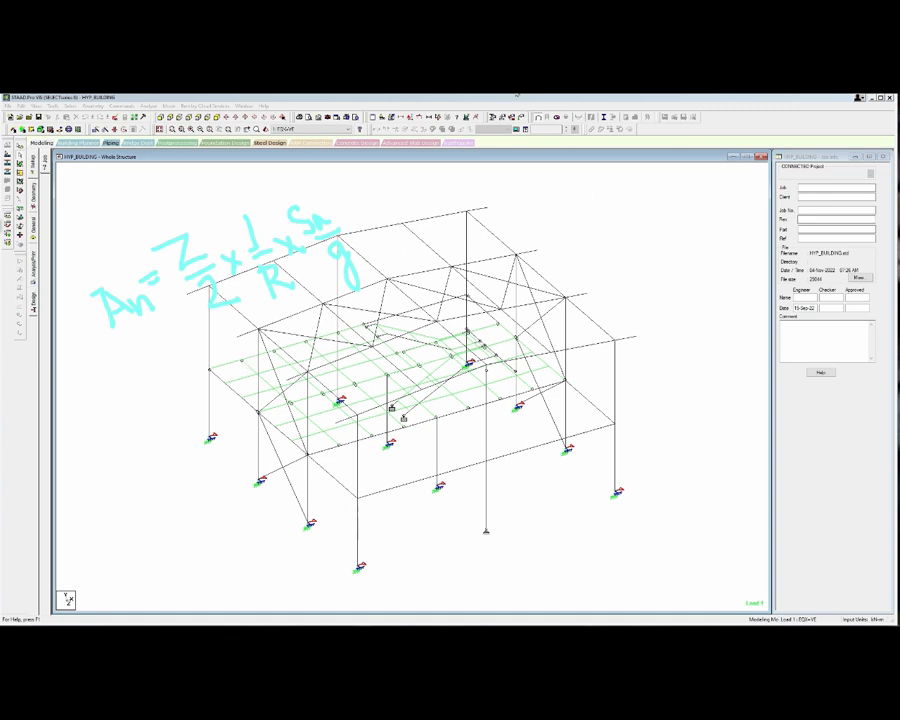
- Write the vertical seismic coefficient formula Ah = 2/3 x Z/2 x I/R x 2.5 freehand beside the first formula
mouse_move(552, 224)
left_mouse_down()
mouse_move(553, 256)
mouse_move(589, 247)
mouse_move(595, 271)
mouse_move(612, 251)
mouse_move(635, 300)
mouse_move(658, 296)
left_mouse_up()
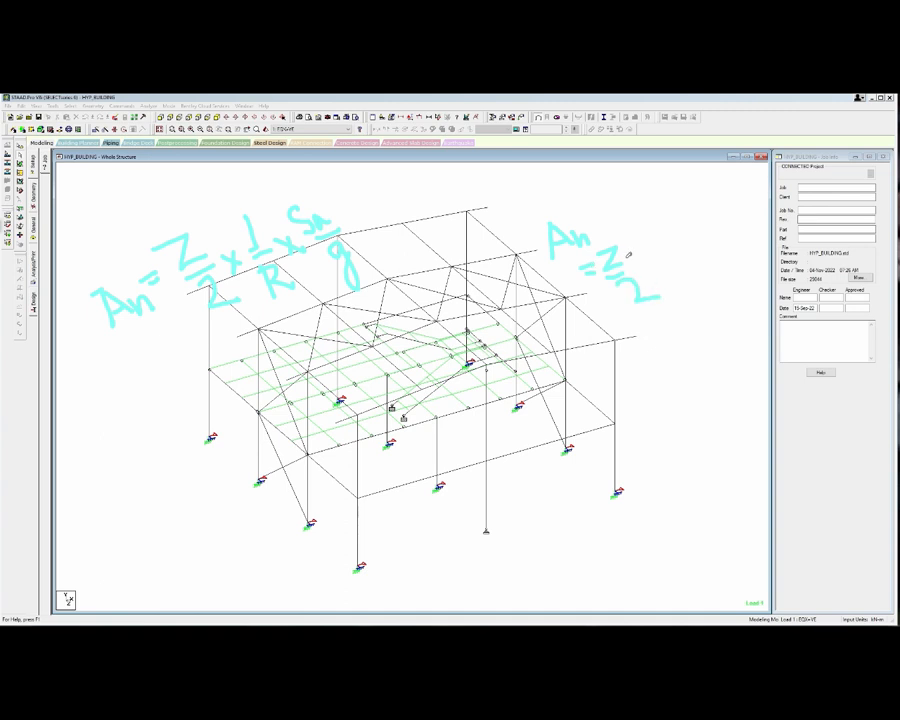
mouse_move(630, 242)
left_mouse_down()
mouse_move(642, 256)
mouse_move(629, 256)
mouse_move(650, 248)
mouse_move(656, 227)
mouse_move(675, 286)
mouse_move(690, 275)
mouse_move(695, 252)
mouse_move(680, 254)
mouse_move(714, 246)
mouse_move(729, 226)
left_mouse_up()
left_click(716, 237)
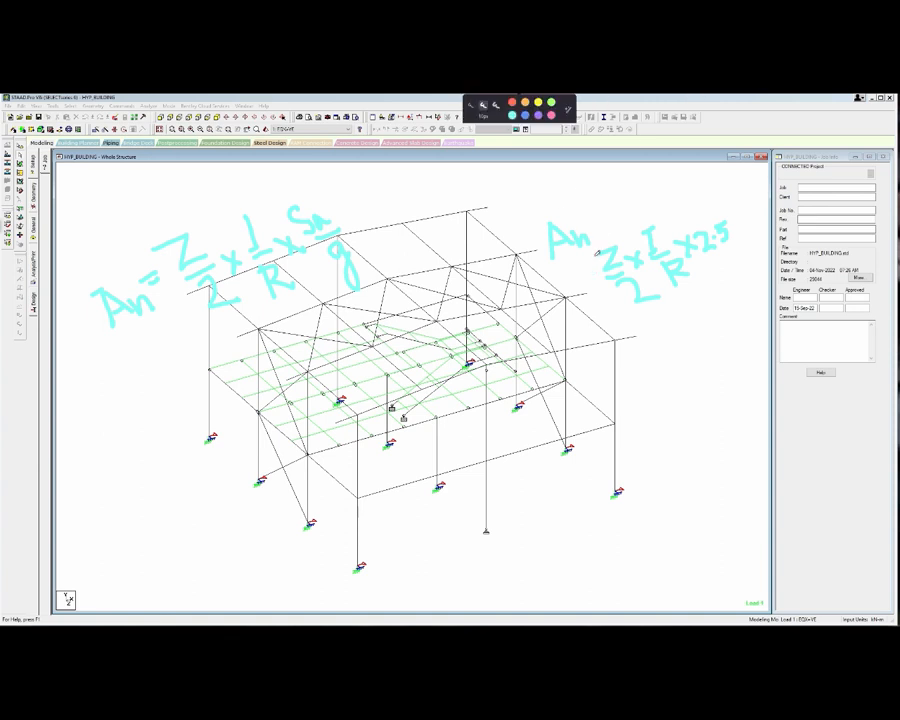
left_click(590, 273)
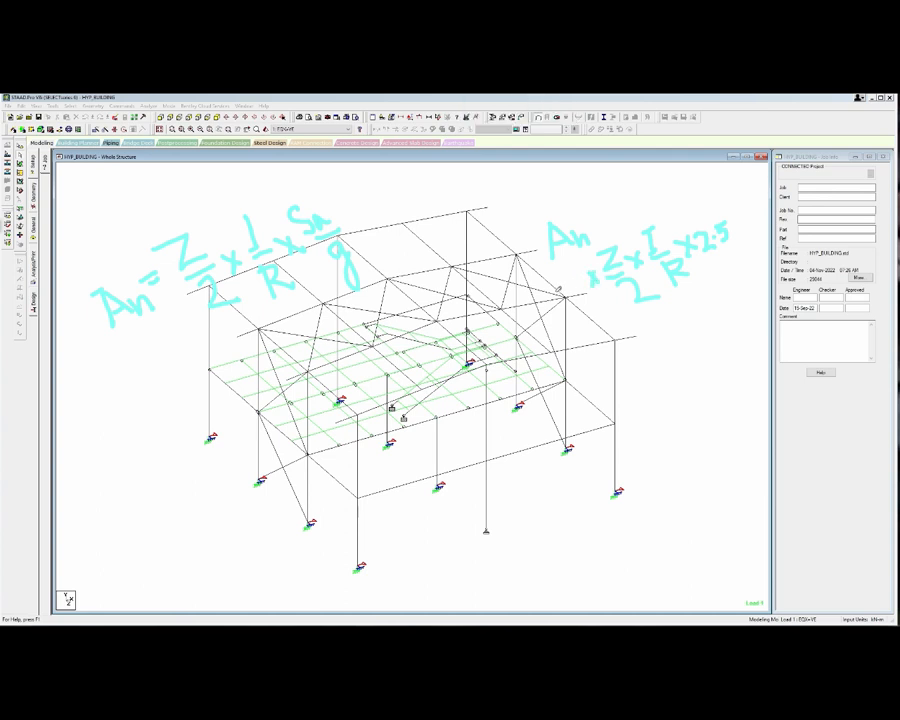
mouse_move(557, 283)
left_mouse_down()
mouse_move(563, 277)
mouse_move(580, 290)
mouse_move(587, 319)
mouse_move(562, 300)
left_mouse_up()
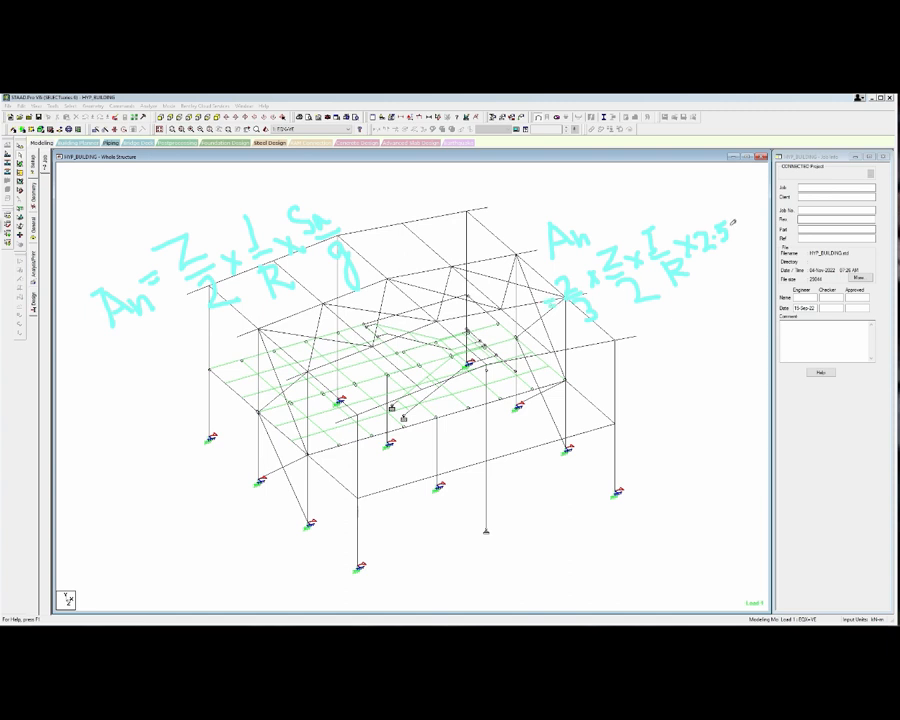
mouse_move(735, 217)
left_mouse_down()
mouse_move(718, 213)
mouse_move(699, 252)
mouse_move(745, 260)
mouse_move(733, 213)
left_mouse_up()
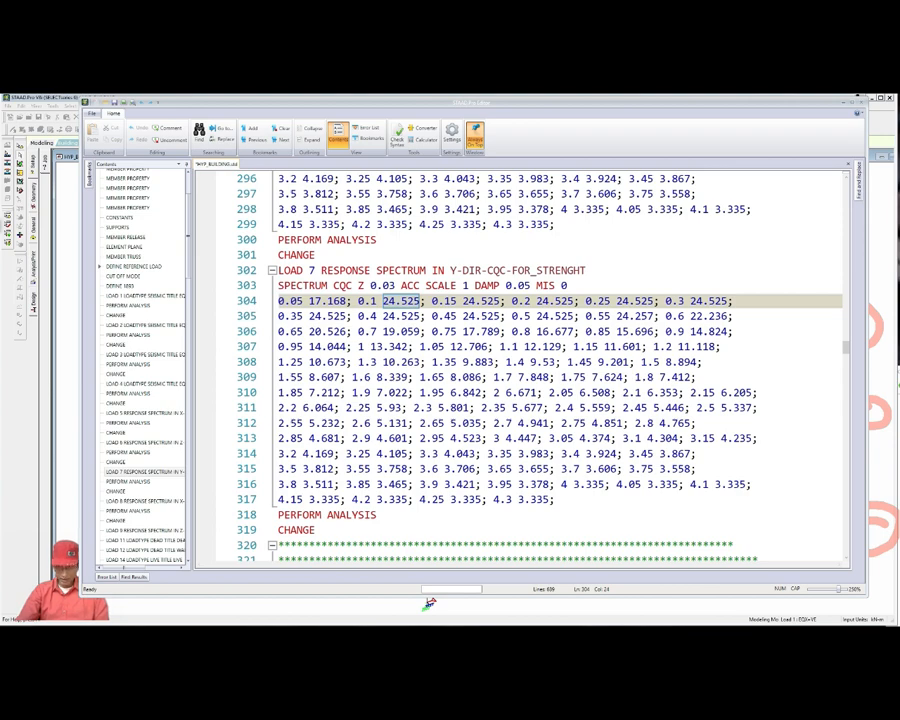
- Examine the displacement response spectrum cases LOAD 8 and LOAD 9 in the input file
scroll(429, 604, "down", 4)
scroll(429, 604, "down", 5)
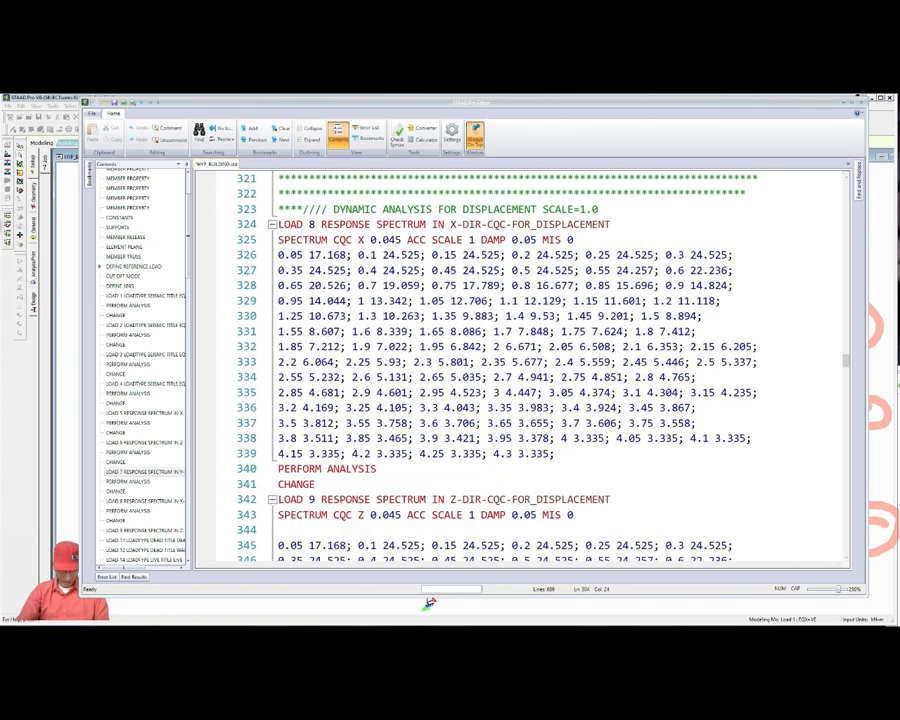
scroll(429, 604, "down", 1)
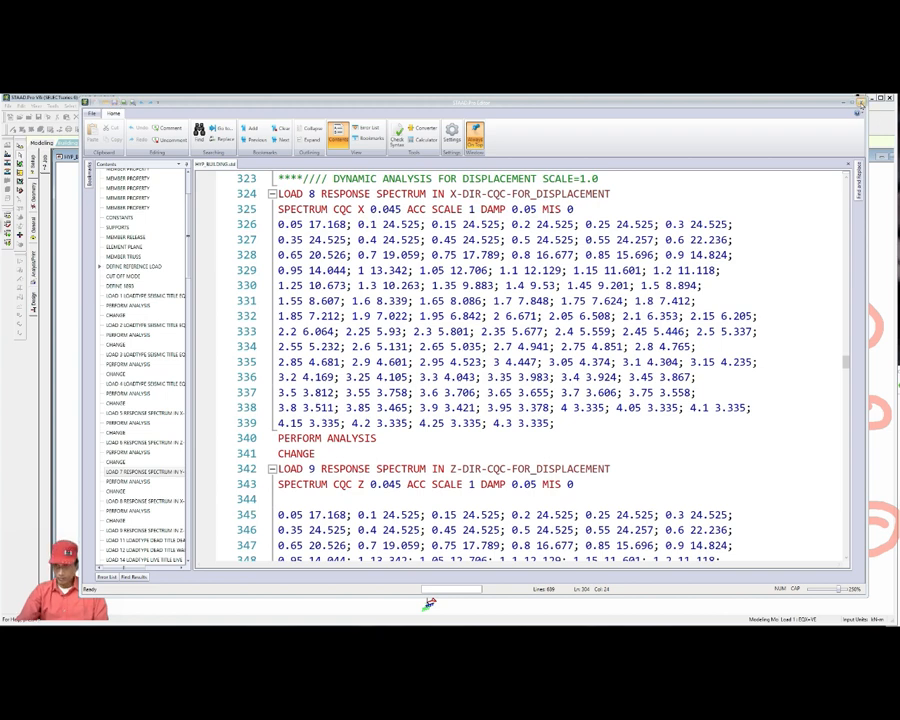
- Save and close the input file, clear the screen annotations, and run the analysis with the empty load cases included
left_click(860, 102)
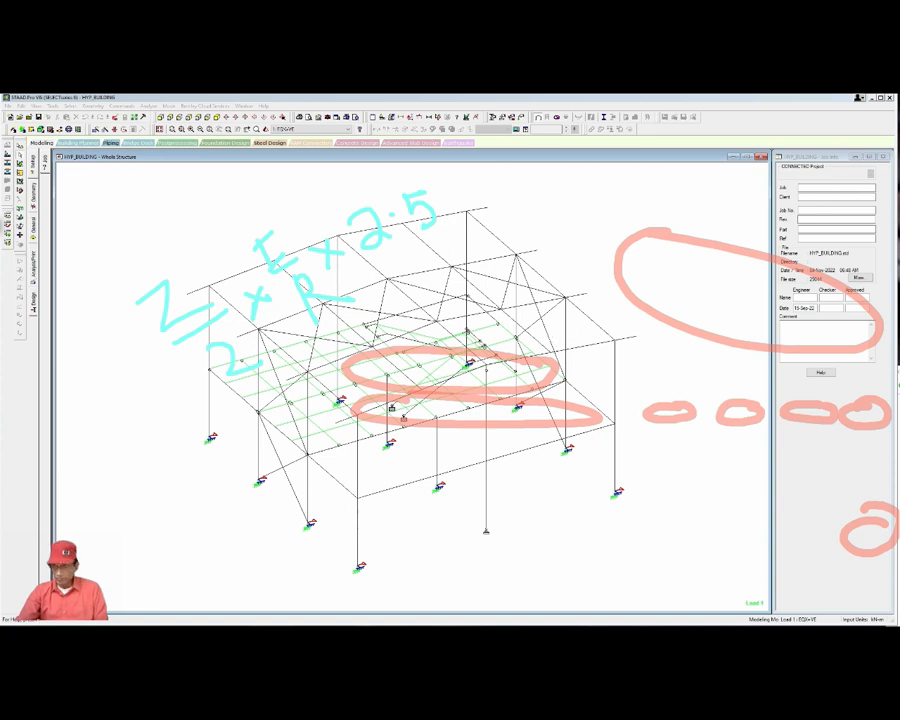
key("ctrl+shift+7")
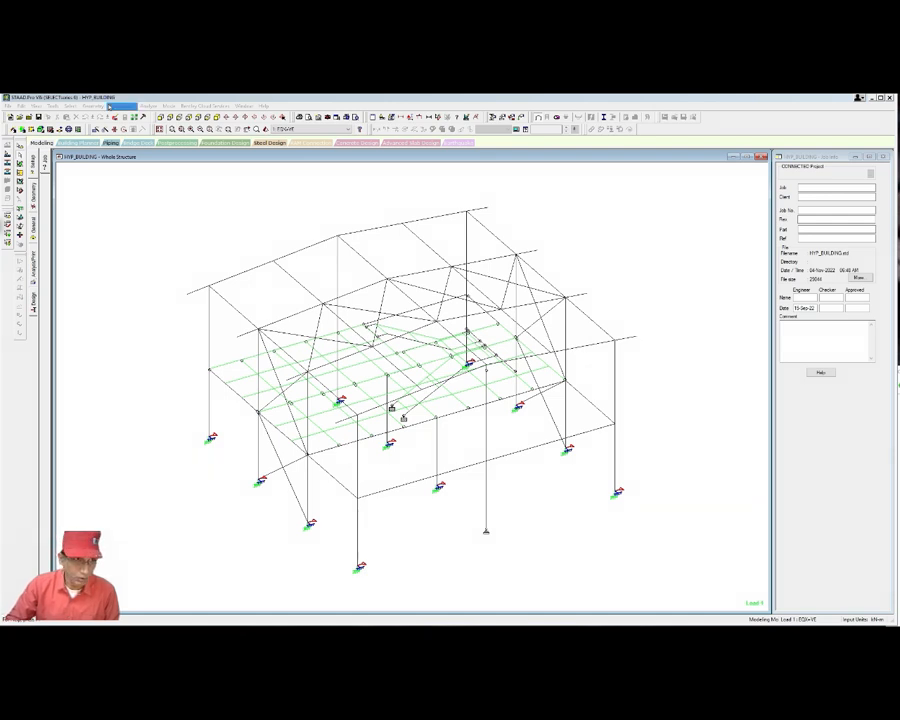
left_click(148, 105)
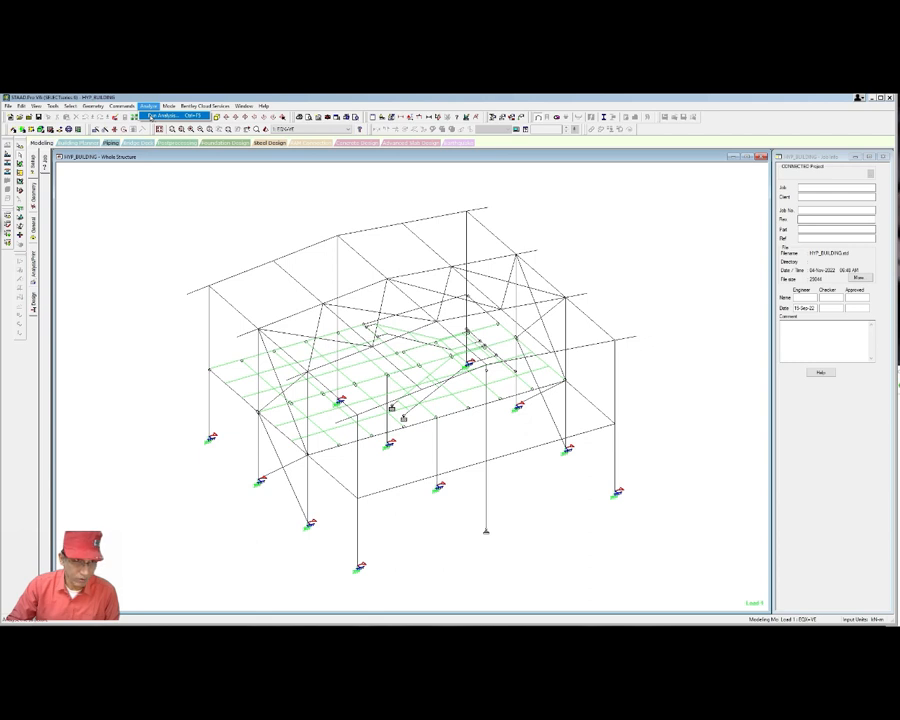
left_click(150, 117)
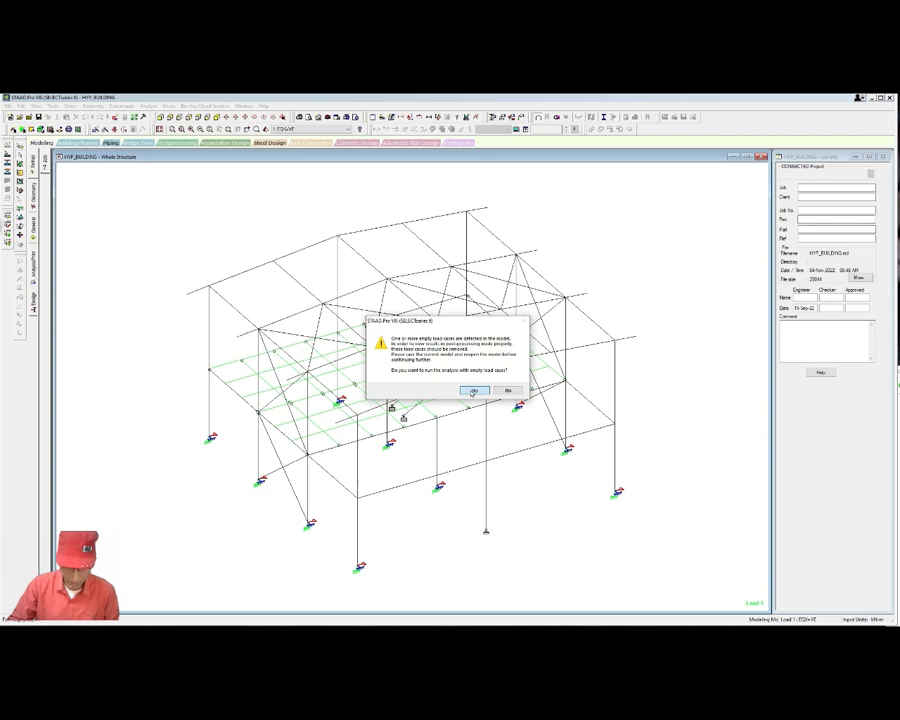
left_click(473, 391)
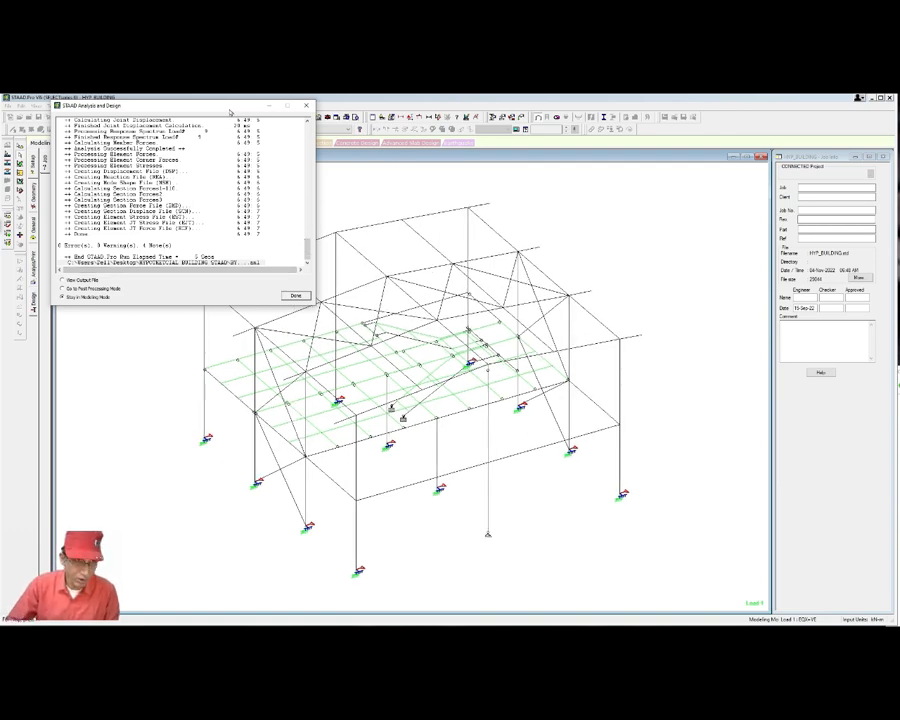
- Move the STAAD Analysis and Design window over the middle of the model and mark its error and warning summary
left_click_drag(230, 114, 472, 211)
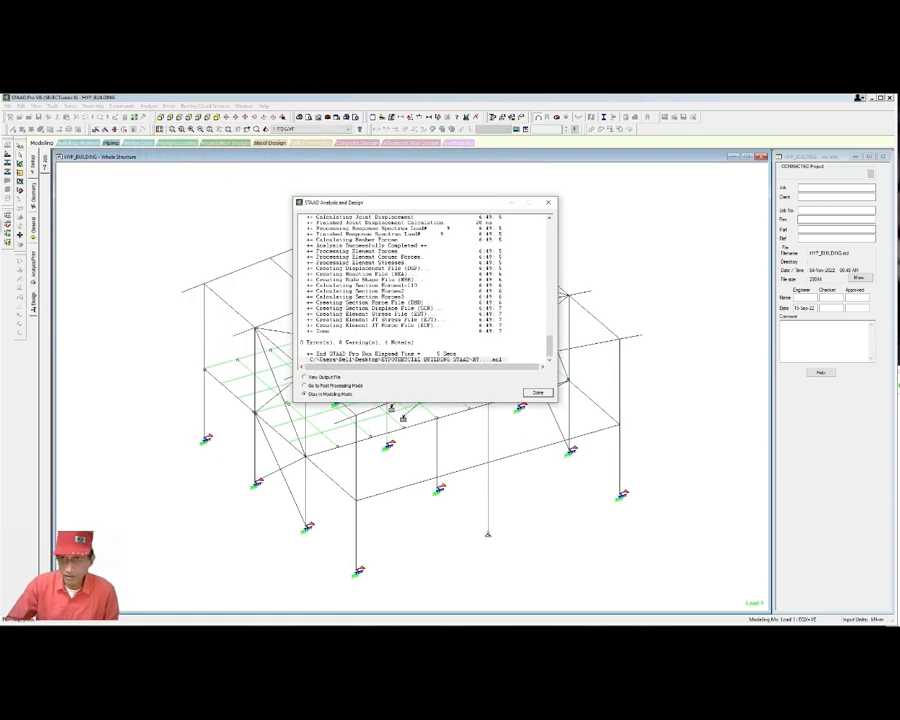
key("ctrl+shift+d")
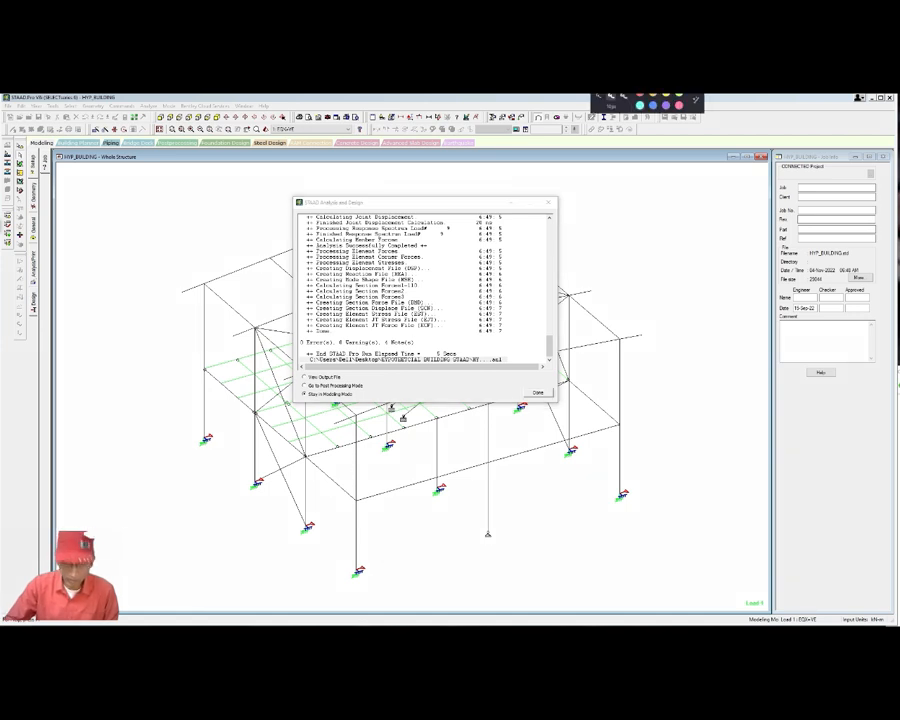
key("Escape")
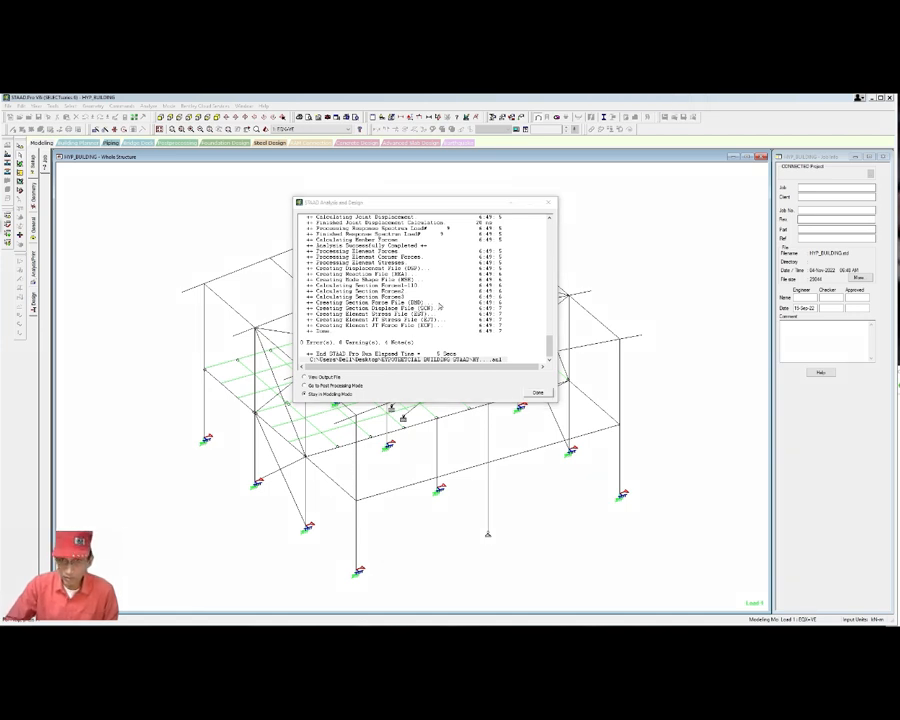
left_click(405, 334)
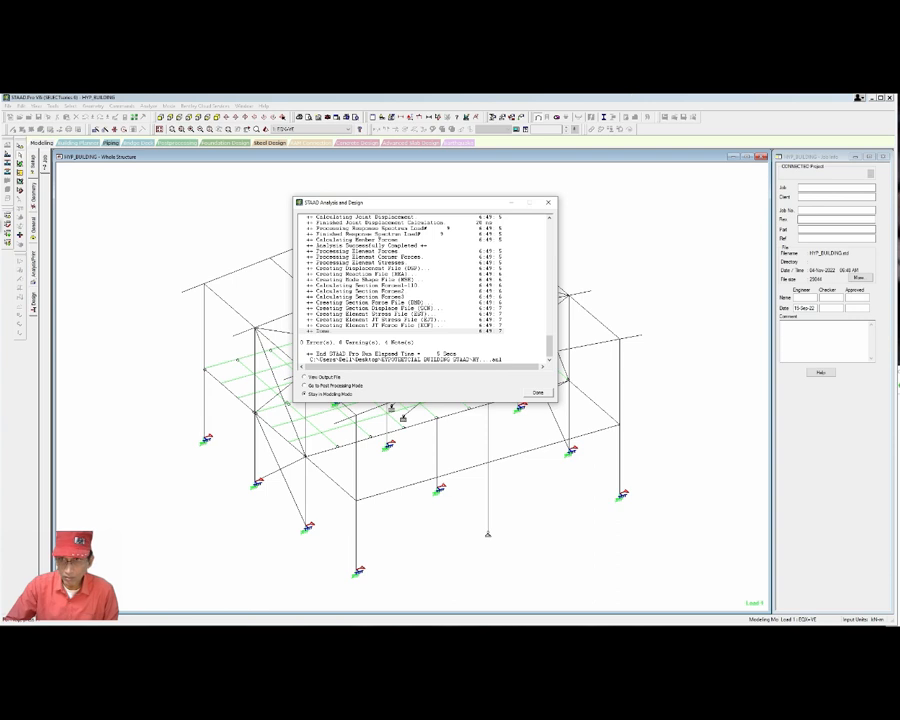
key("ctrl+2")
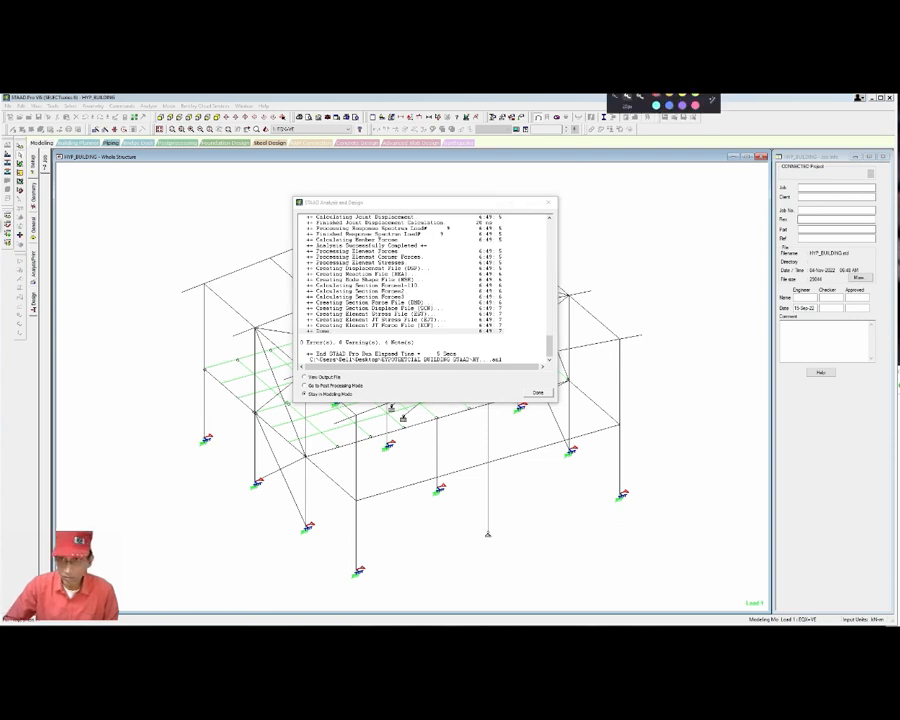
mouse_move(288, 183)
left_mouse_down()
mouse_move(592, 344)
mouse_move(430, 447)
mouse_move(310, 345)
mouse_move(340, 330)
mouse_move(380, 348)
left_mouse_up()
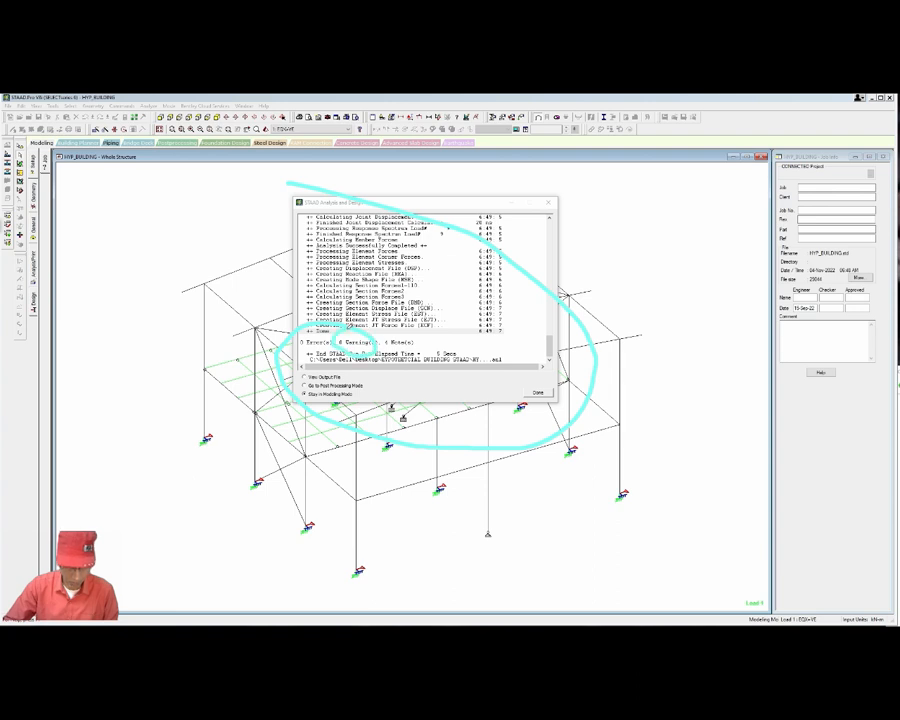